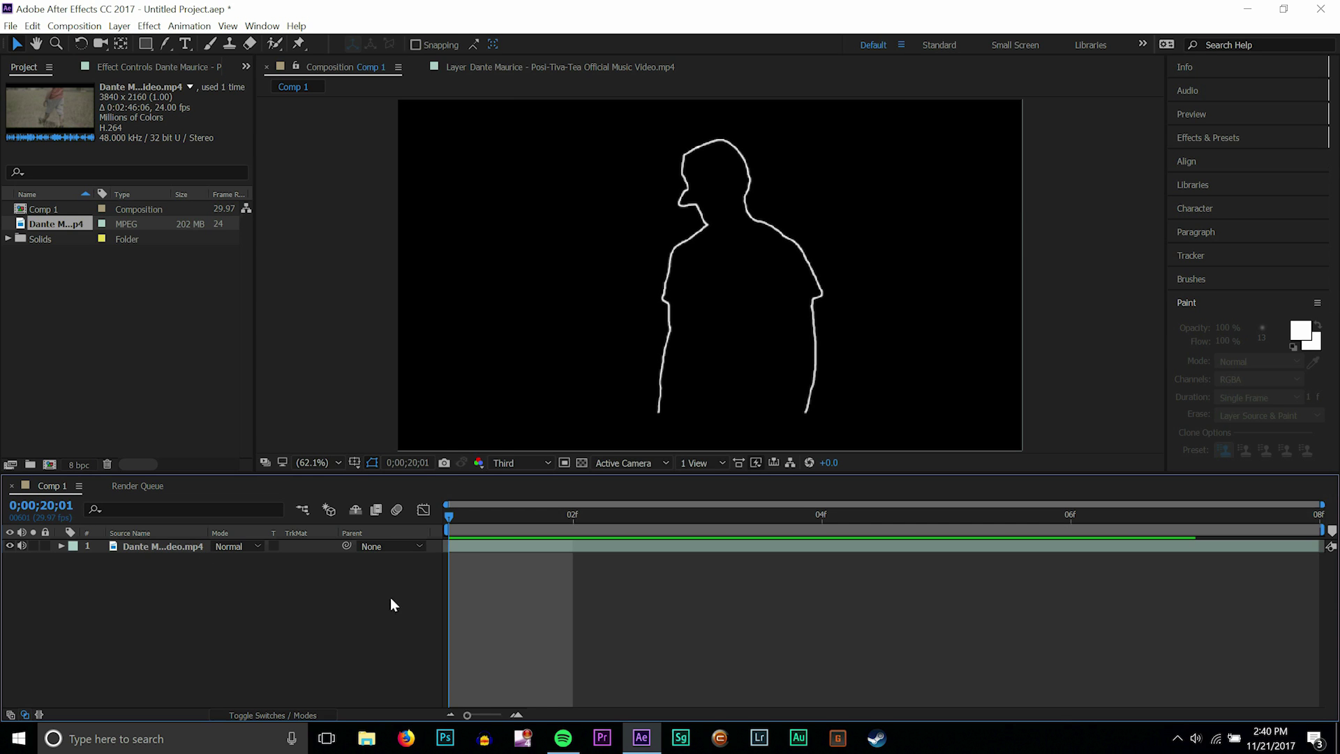
Step: Scrub Comp 1 to 0;00;20;02 to review the man's white scribbled outline on black
{"action": "left_click_drag", "start_coordinate": [459, 532], "coordinate": [573, 539]}
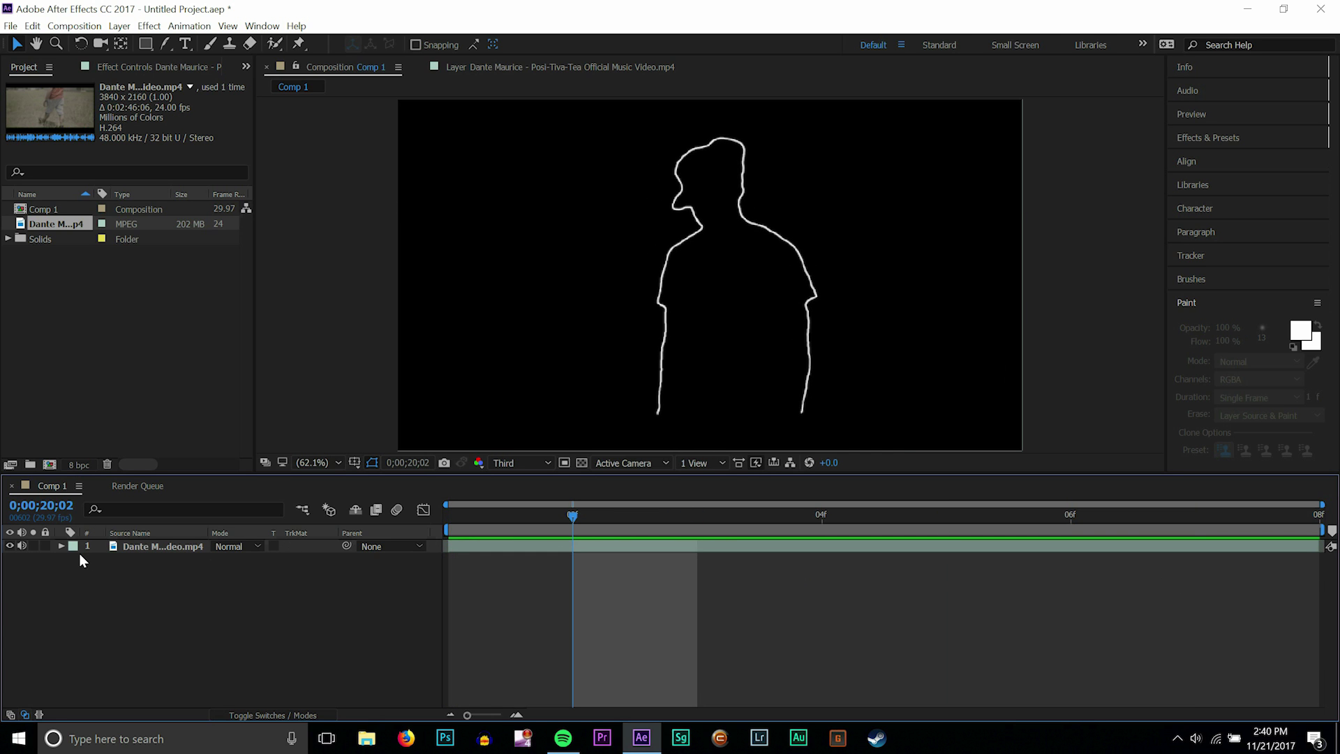
Step: Switch Paint on Transparent off to show the footage under the outline at 0;00;20;06, then collapse the layer
{"action": "left_click", "coordinate": [60, 546]}
{"action": "left_click", "coordinate": [217, 587]}
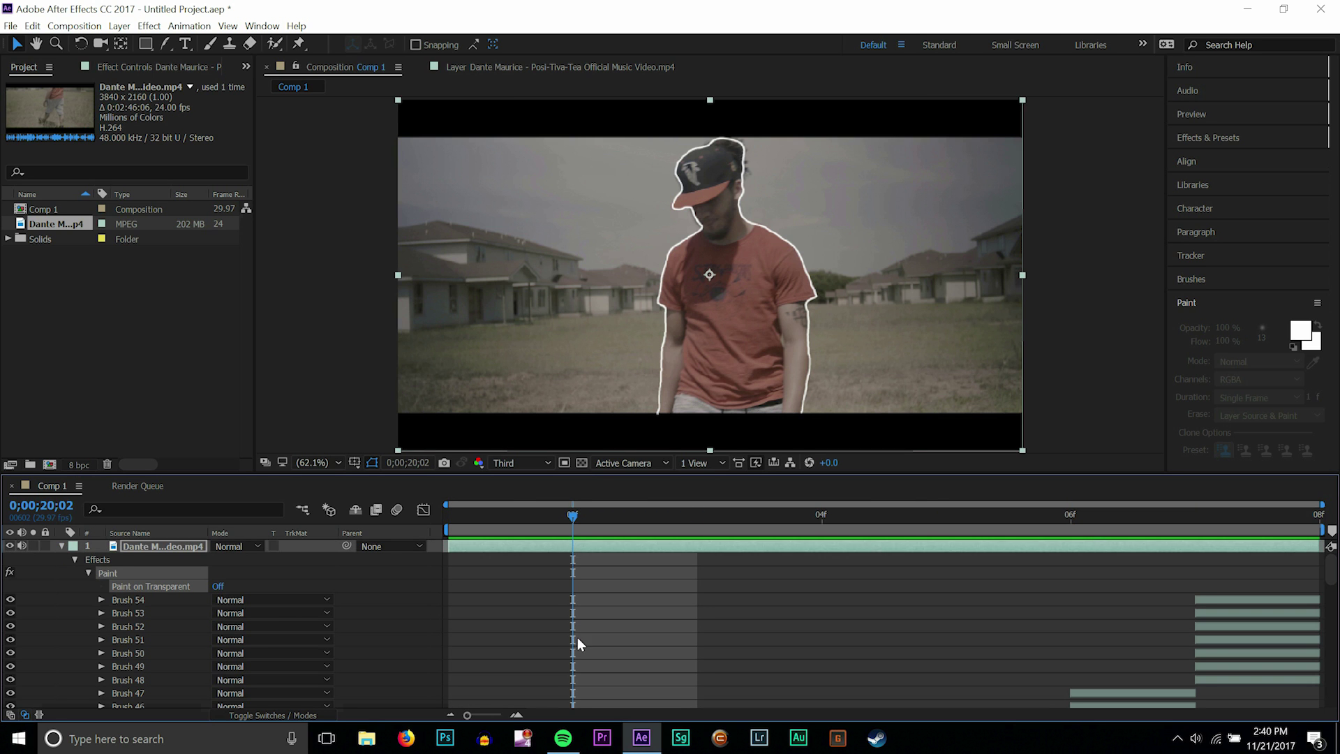
{"action": "mouse_move", "coordinate": [580, 526]}
{"action": "left_mouse_down"}
{"action": "mouse_move", "coordinate": [1071, 528]}
{"action": "mouse_move", "coordinate": [772, 582]}
{"action": "mouse_move", "coordinate": [664, 577]}
{"action": "mouse_move", "coordinate": [1137, 592]}
{"action": "mouse_move", "coordinate": [651, 577]}
{"action": "mouse_move", "coordinate": [890, 563]}
{"action": "mouse_move", "coordinate": [1190, 609]}
{"action": "mouse_move", "coordinate": [557, 611]}
{"action": "mouse_move", "coordinate": [1048, 567]}
{"action": "left_mouse_up"}
{"action": "left_click", "coordinate": [218, 587]}
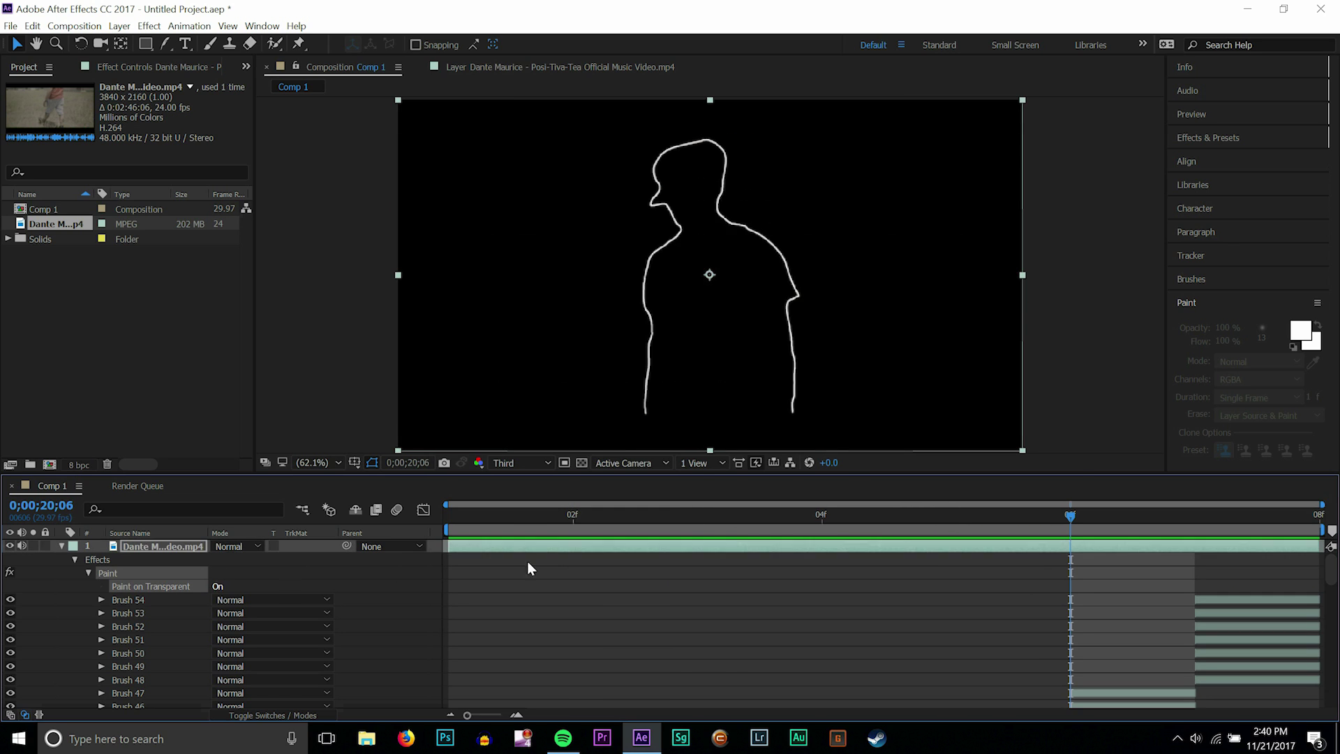
{"action": "key", "text": "ctrl+z"}
{"action": "left_click", "coordinate": [60, 547]}
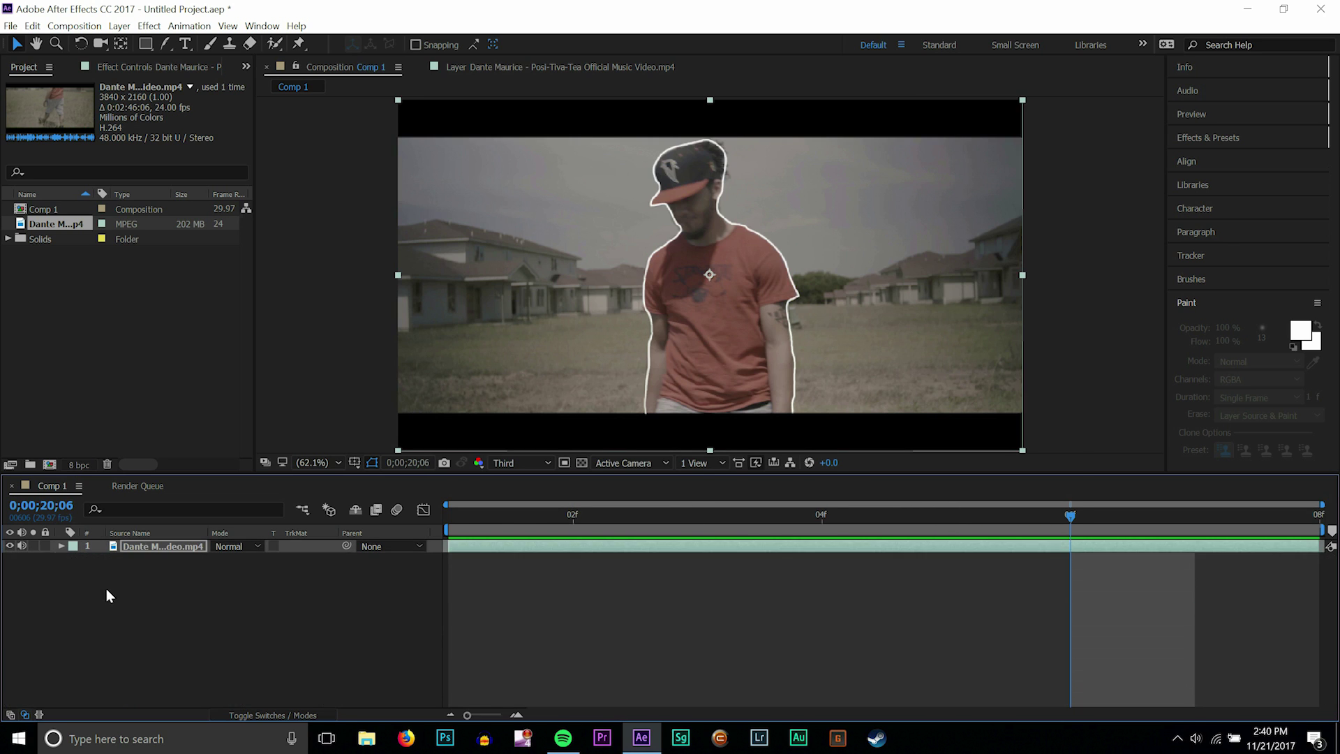
{"action": "left_click", "coordinate": [106, 588]}
Step: Create a new composition from the music video footage
{"action": "mouse_move", "coordinate": [50, 227]}
{"action": "left_mouse_down"}
{"action": "mouse_move", "coordinate": [78, 264]}
{"action": "mouse_move", "coordinate": [821, 493]}
{"action": "mouse_move", "coordinate": [60, 223]}
{"action": "mouse_move", "coordinate": [62, 450]}
{"action": "left_mouse_up"}
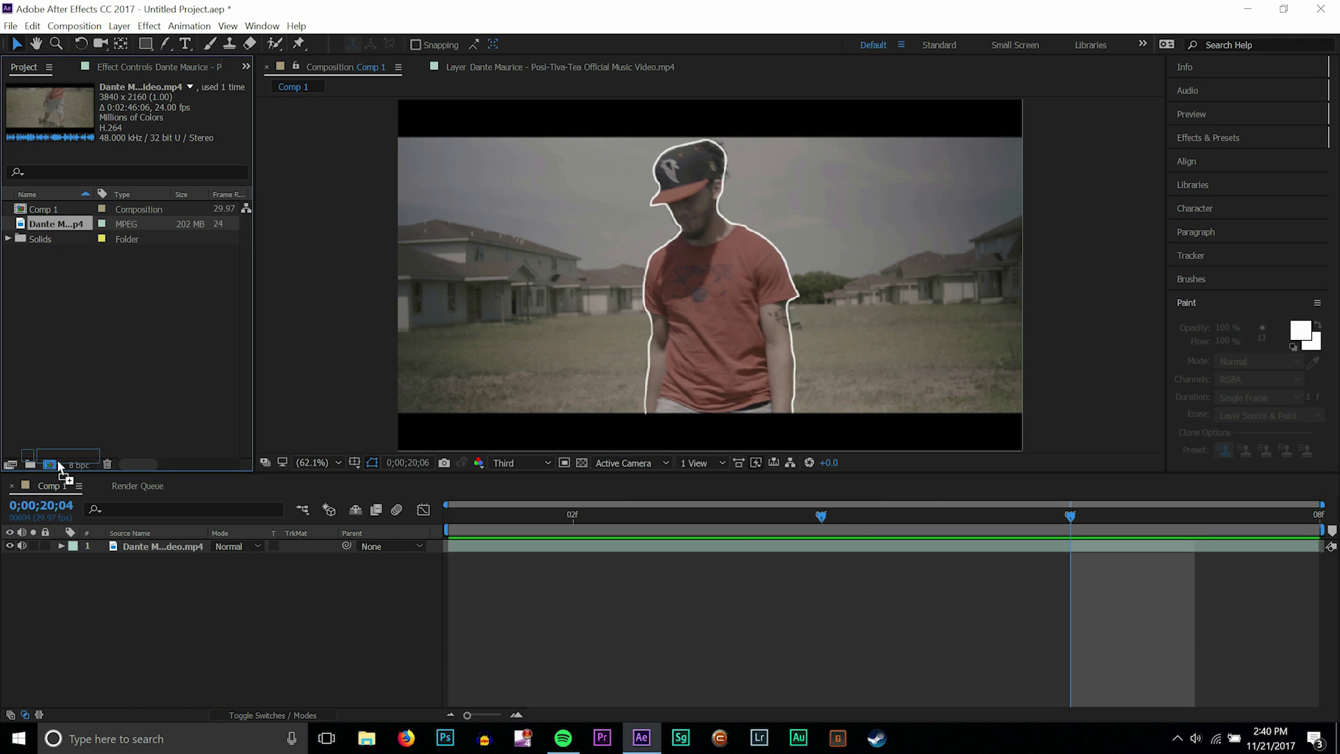
{"action": "left_click", "coordinate": [67, 308]}
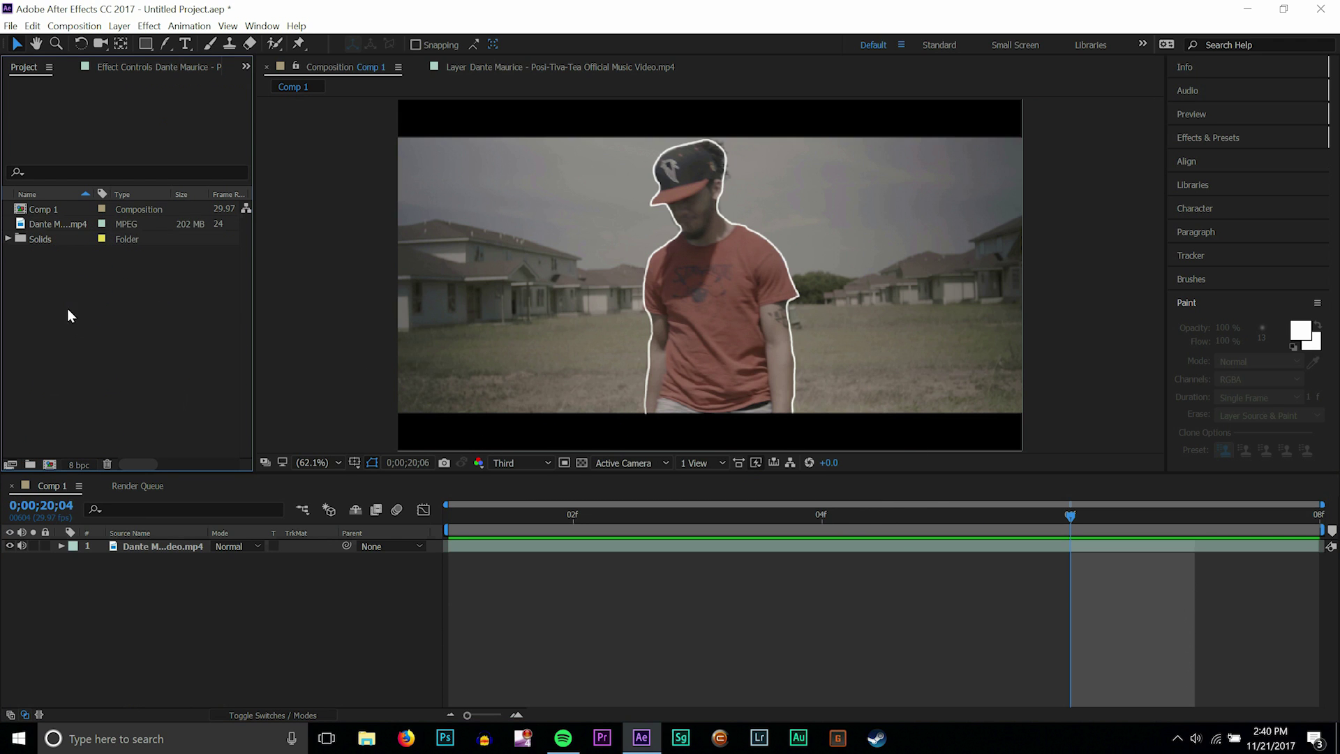
{"action": "left_click", "coordinate": [101, 284]}
{"action": "left_click", "coordinate": [68, 226]}
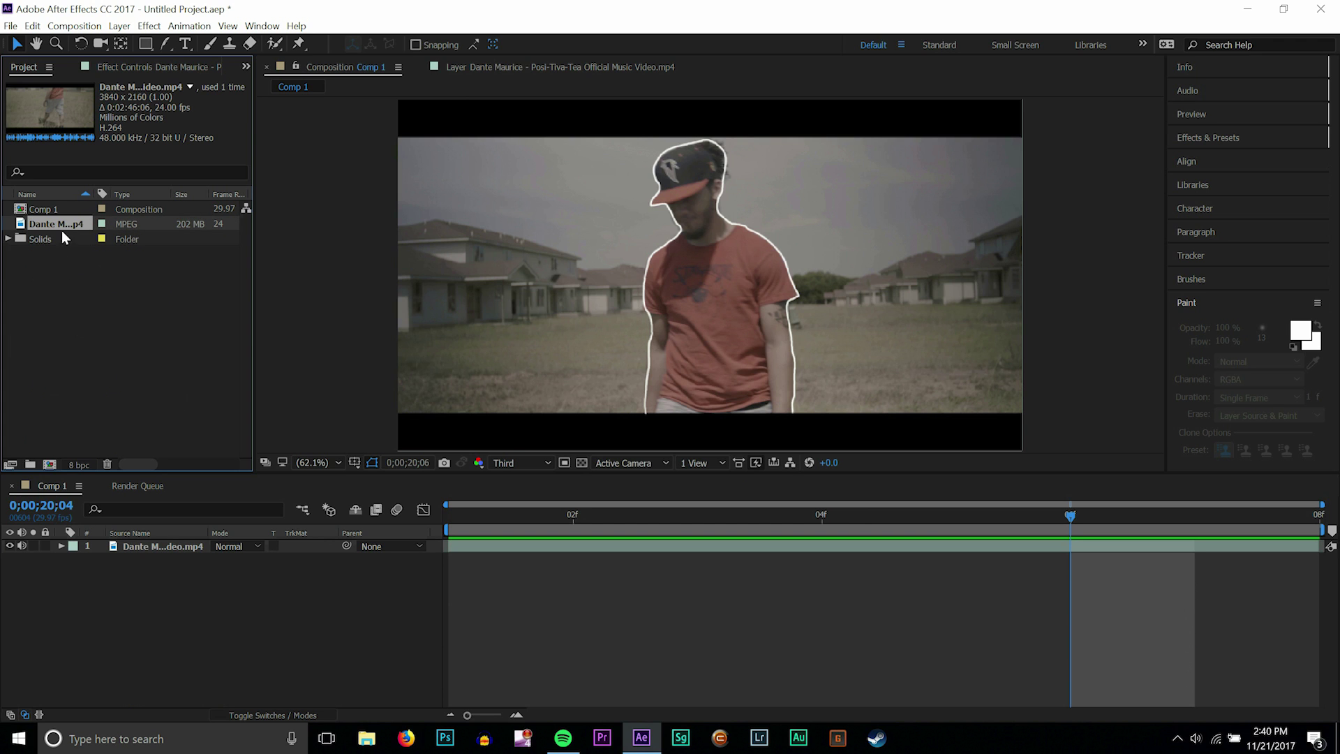
{"action": "left_click_drag", "start_coordinate": [61, 223], "coordinate": [49, 464]}
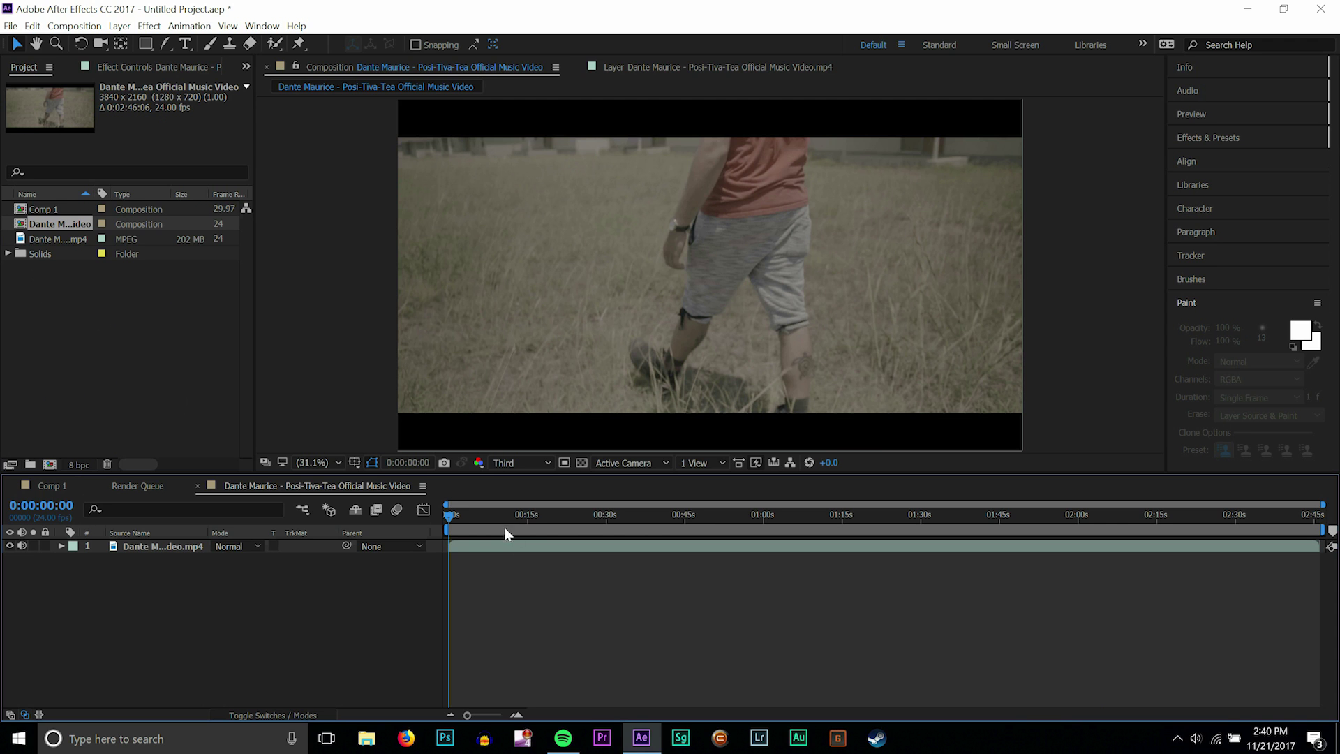
Step: Set a 19-frame work area from 0:00:52:07 on the man in red and trim the comp to it
{"action": "left_click_drag", "start_coordinate": [507, 534], "coordinate": [722, 579]}
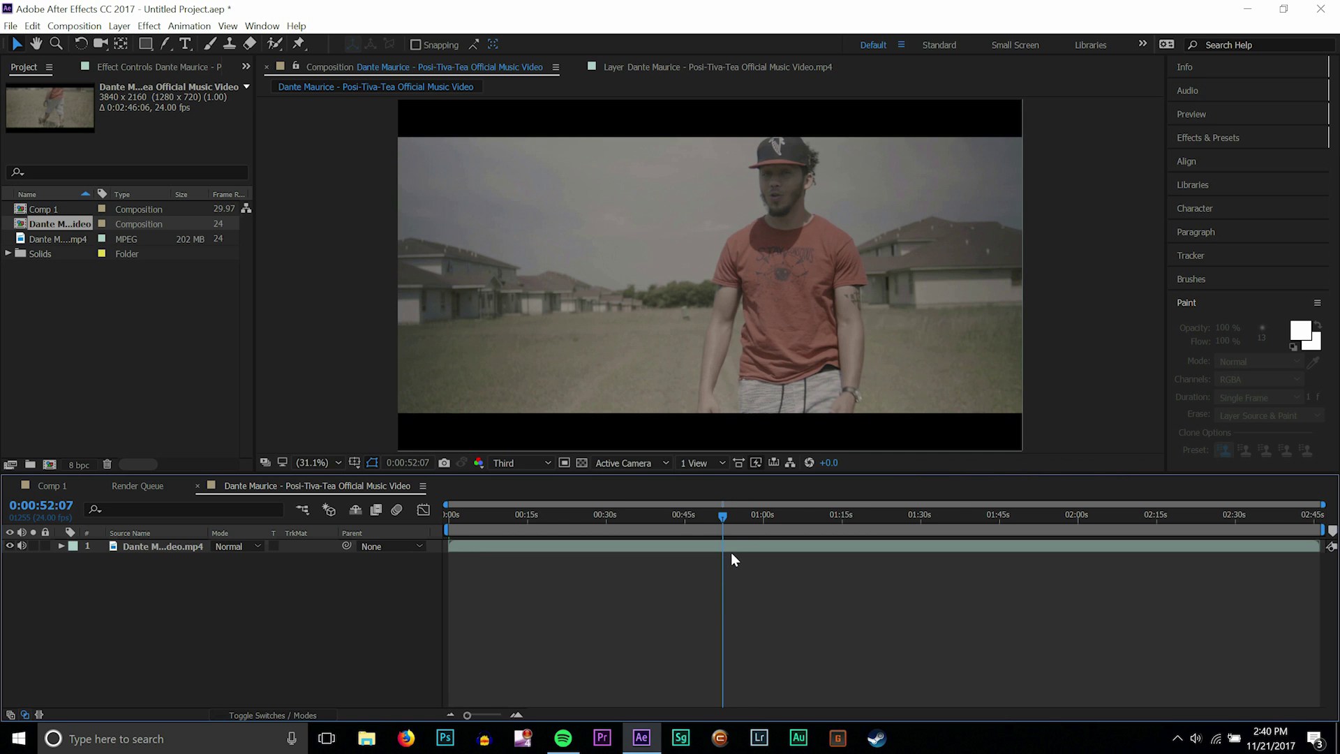
{"action": "key", "text": "b"}
{"action": "key", "text": "="}
{"action": "key", "text": "="}
{"action": "key", "text": "="}
{"action": "left_click_drag", "start_coordinate": [736, 521], "coordinate": [636, 522]}
{"action": "key", "text": "n"}
{"action": "key", "text": "="}
{"action": "key", "text": "="}
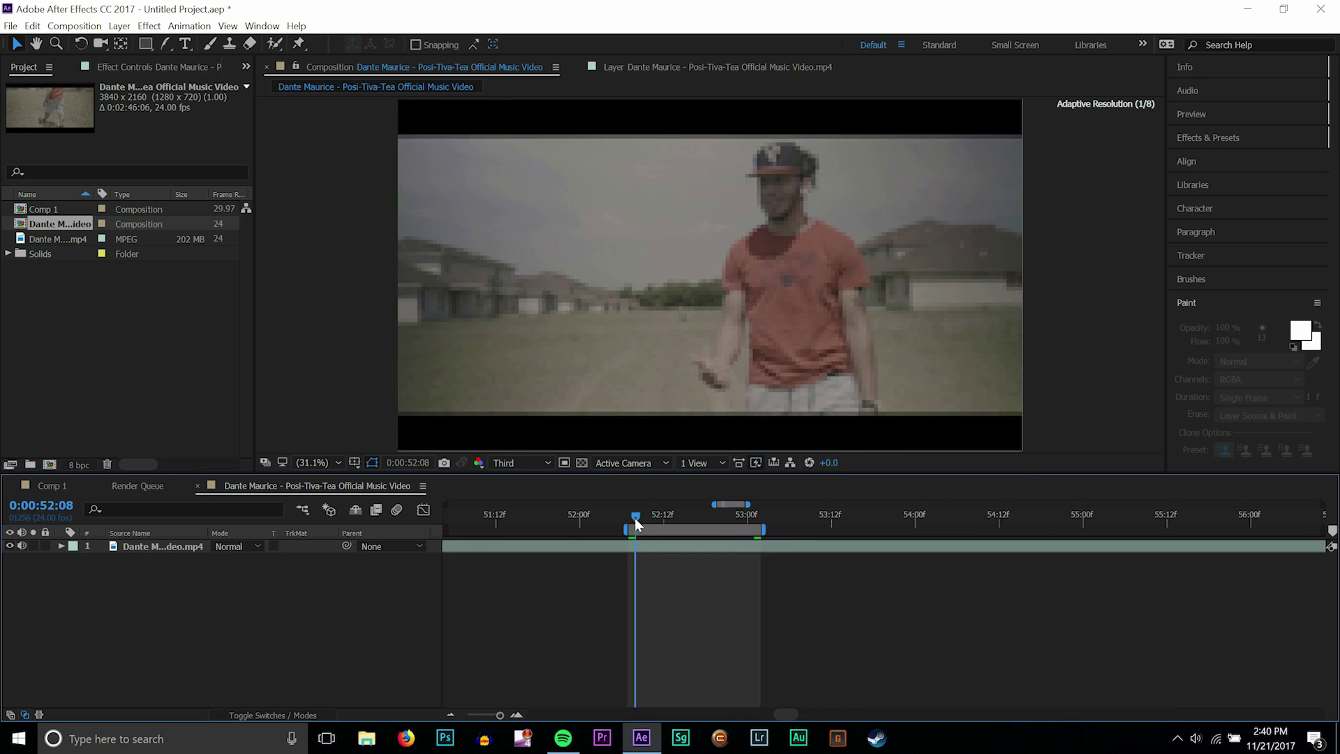
{"action": "right_click", "coordinate": [637, 527]}
{"action": "left_click", "coordinate": [670, 572]}
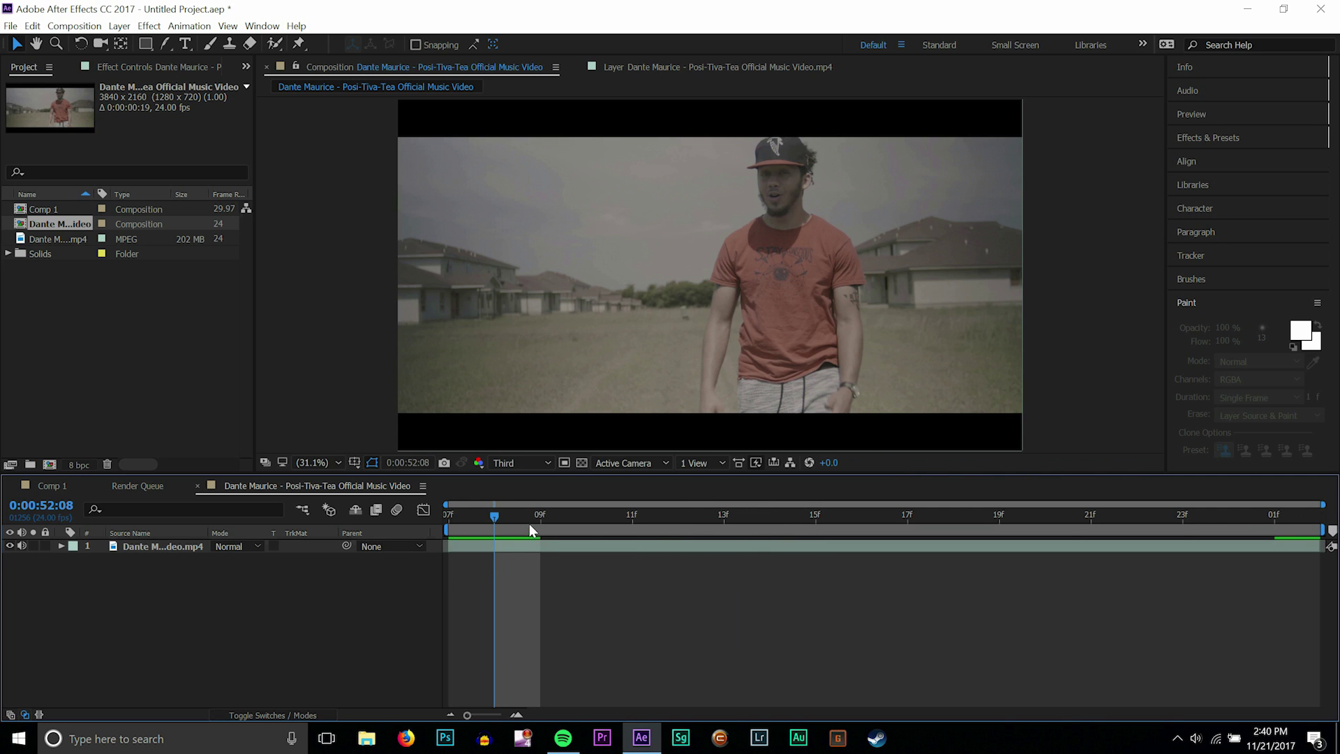
{"action": "key", "text": "space"}
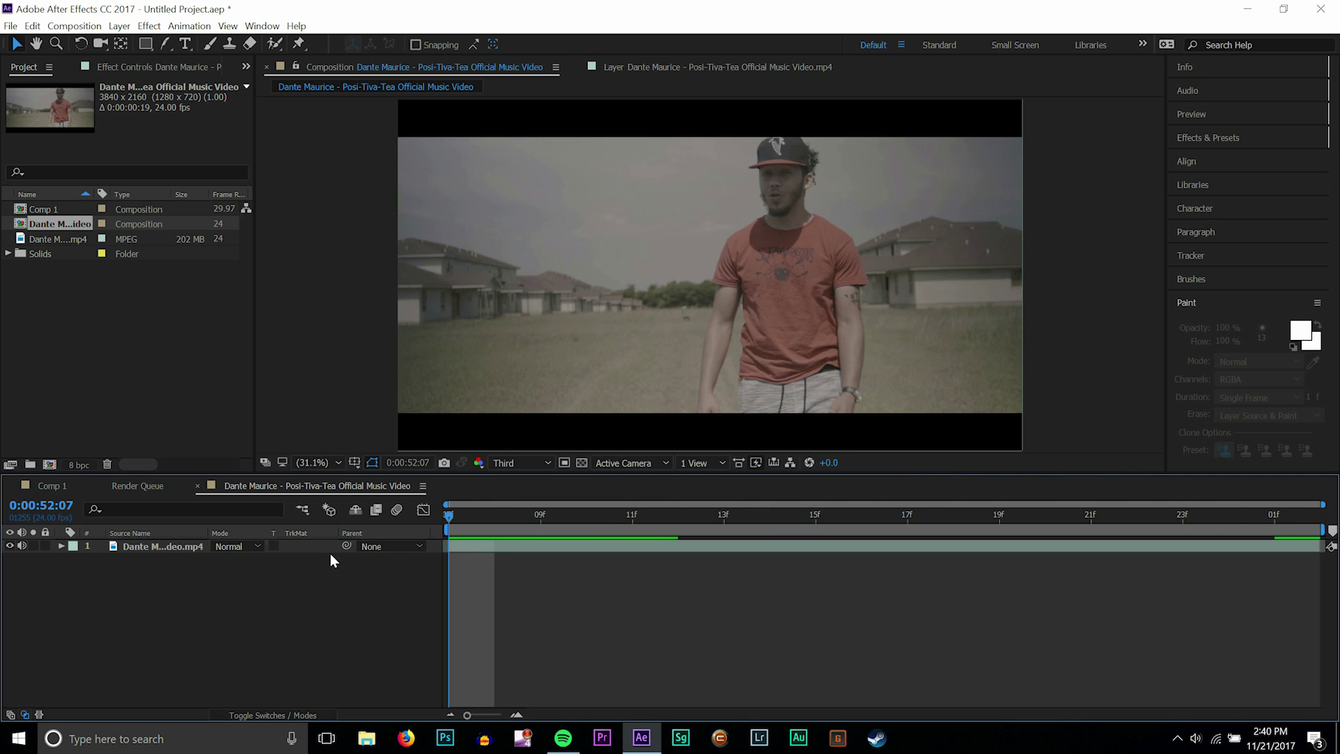
Step: Open the footage layer in the Layer viewer for painting
{"action": "left_click", "coordinate": [510, 548]}
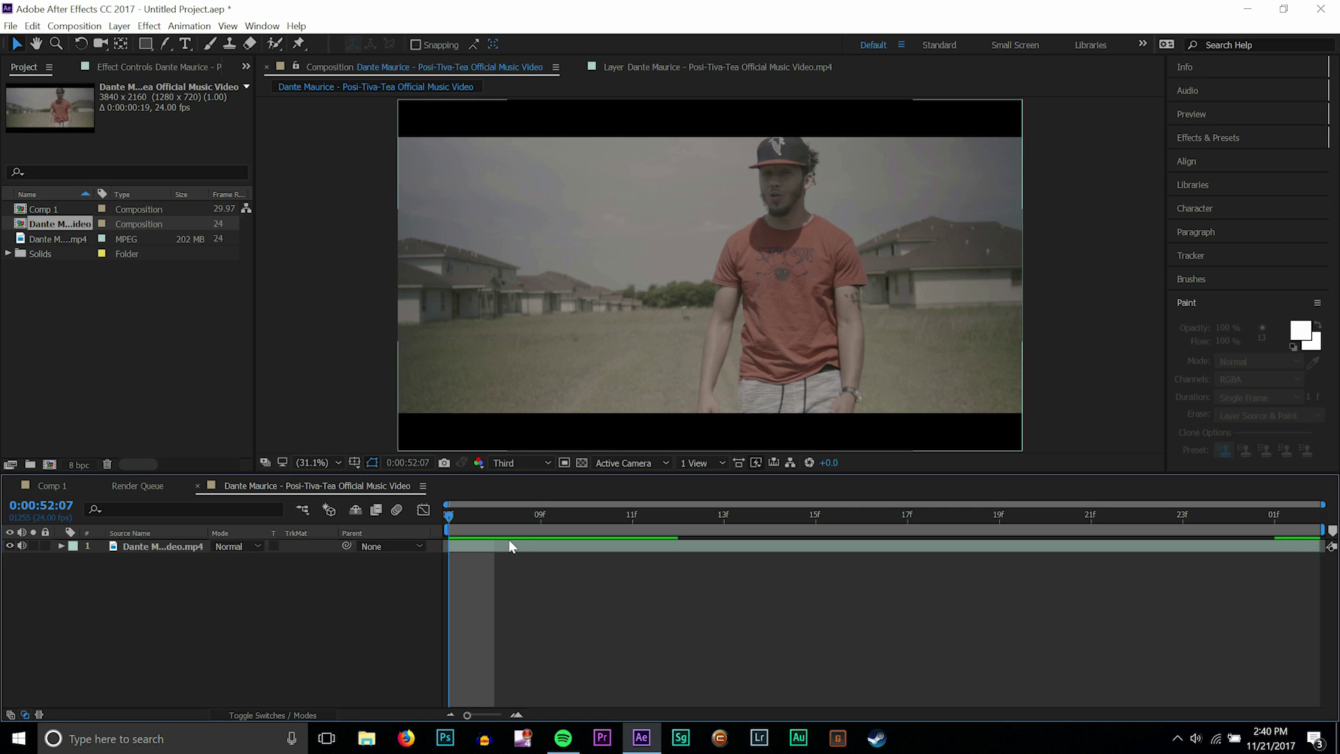
{"action": "left_click", "coordinate": [517, 551]}
{"action": "left_click", "coordinate": [524, 567]}
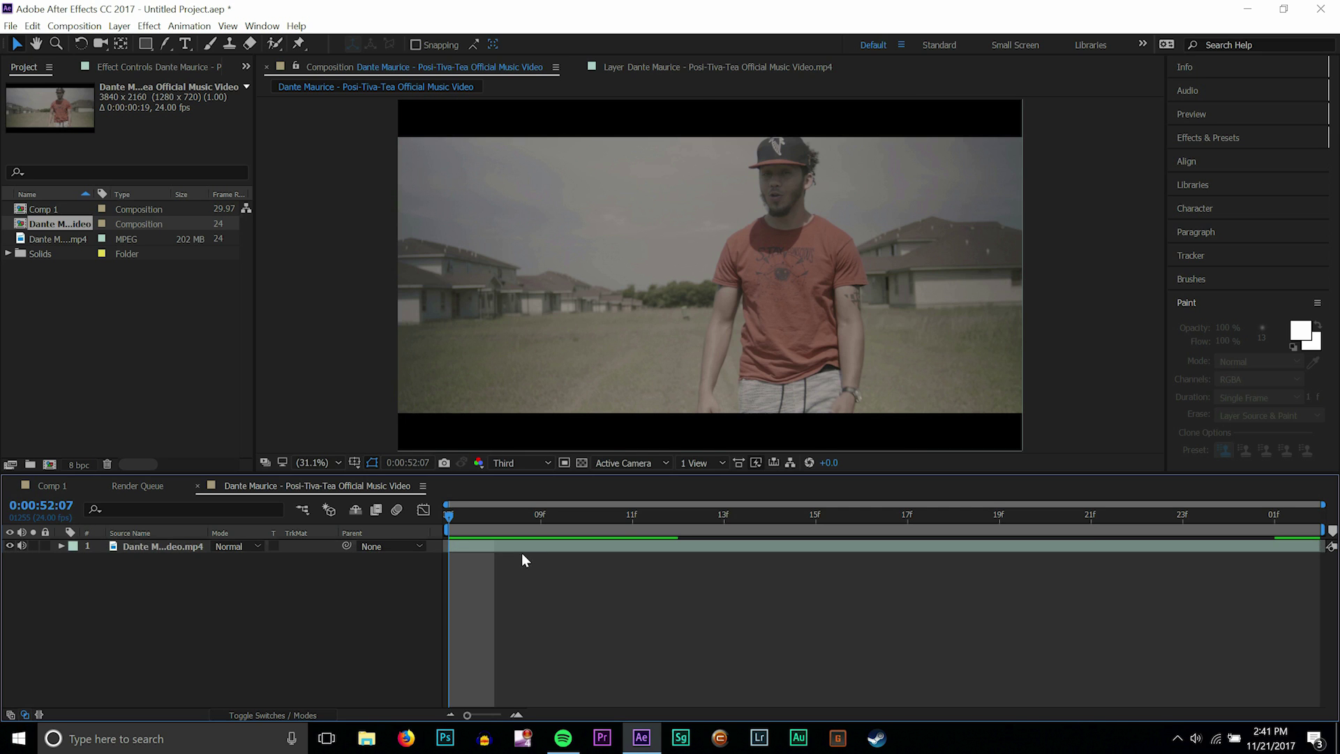
{"action": "double_click", "coordinate": [520, 552]}
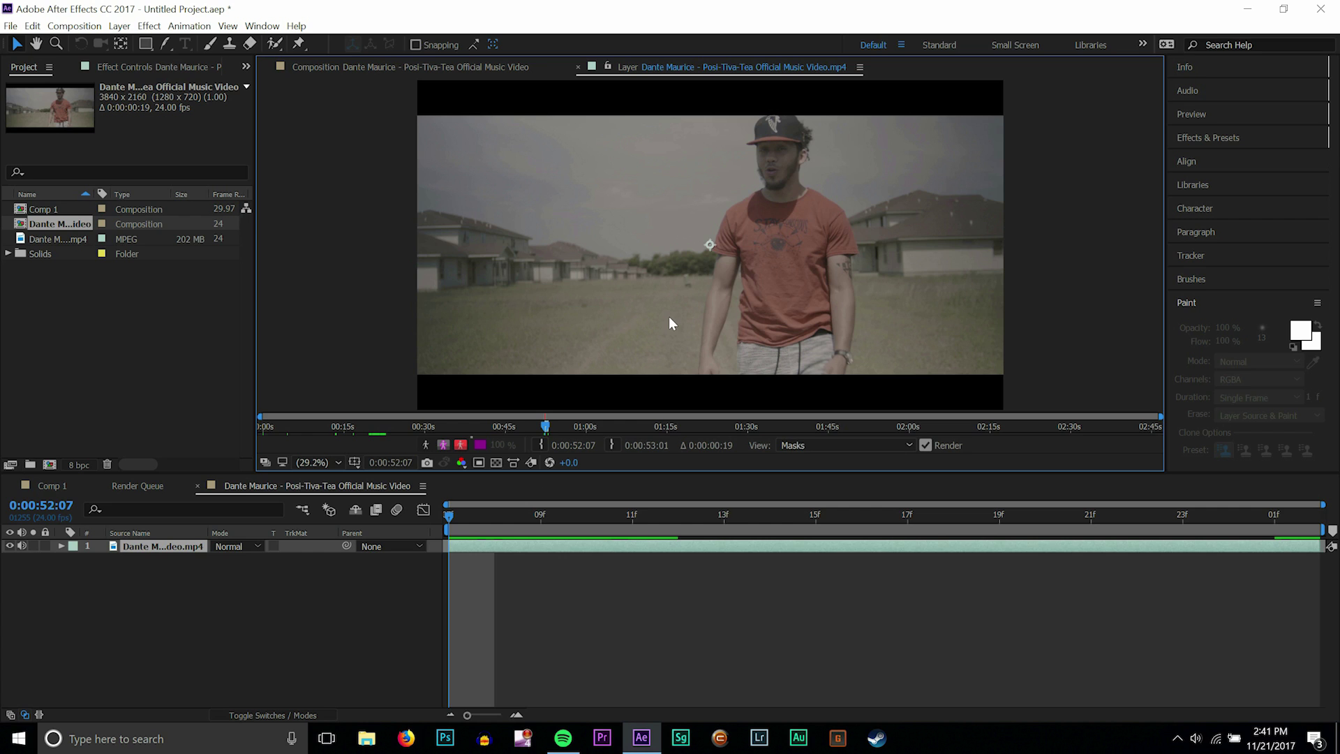
Step: Choose the Brush tool with stroke duration set to Single Frame
{"action": "left_click", "coordinate": [210, 44]}
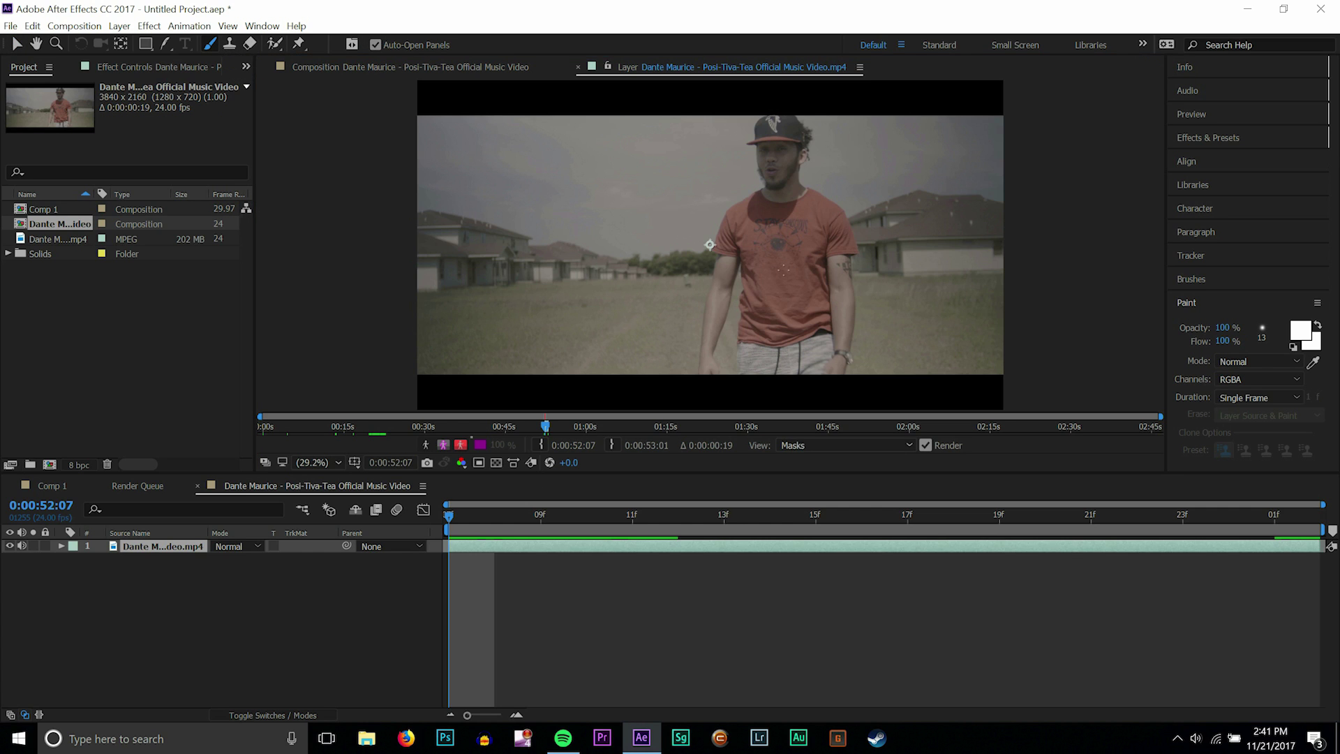
{"action": "scroll", "coordinate": [710, 244], "scroll_direction": "up", "scroll_amount": 4}
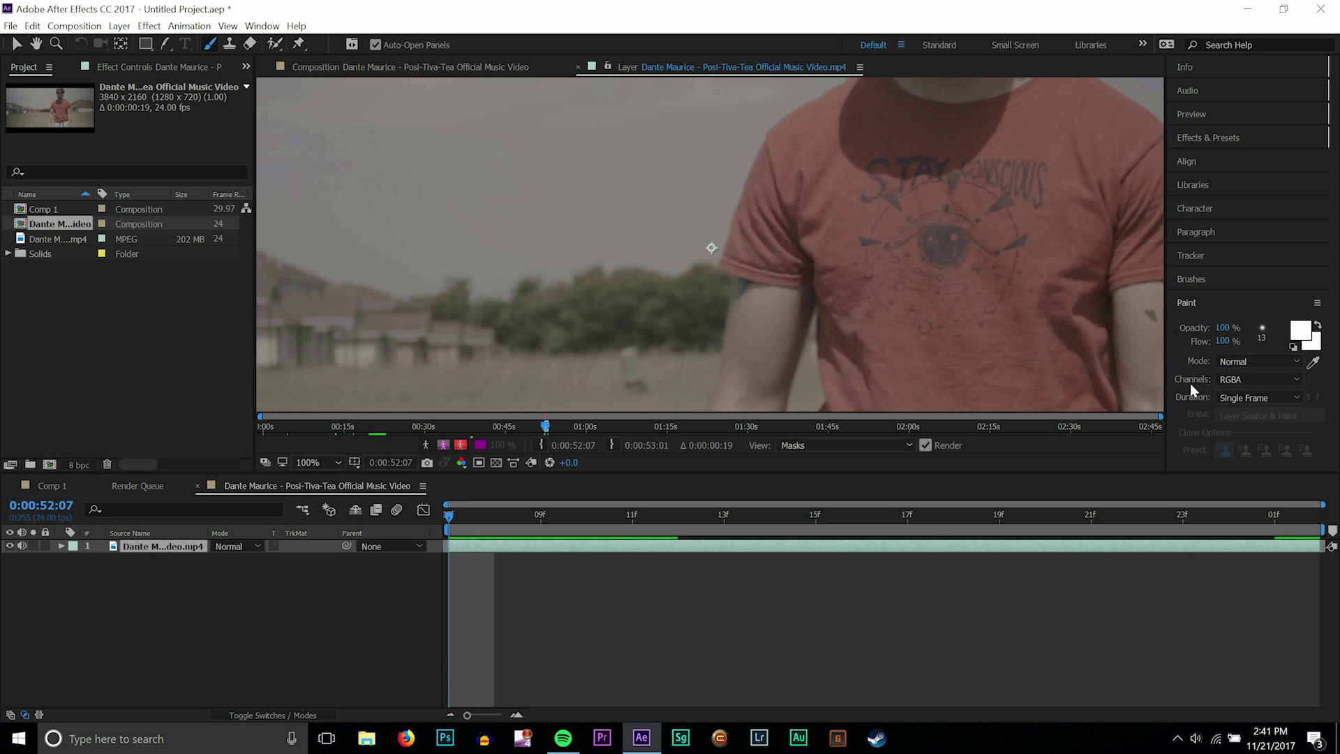
{"action": "left_click", "coordinate": [1261, 397]}
{"action": "left_click", "coordinate": [1247, 441]}
{"action": "scroll", "coordinate": [808, 290], "scroll_direction": "up", "scroll_amount": 3}
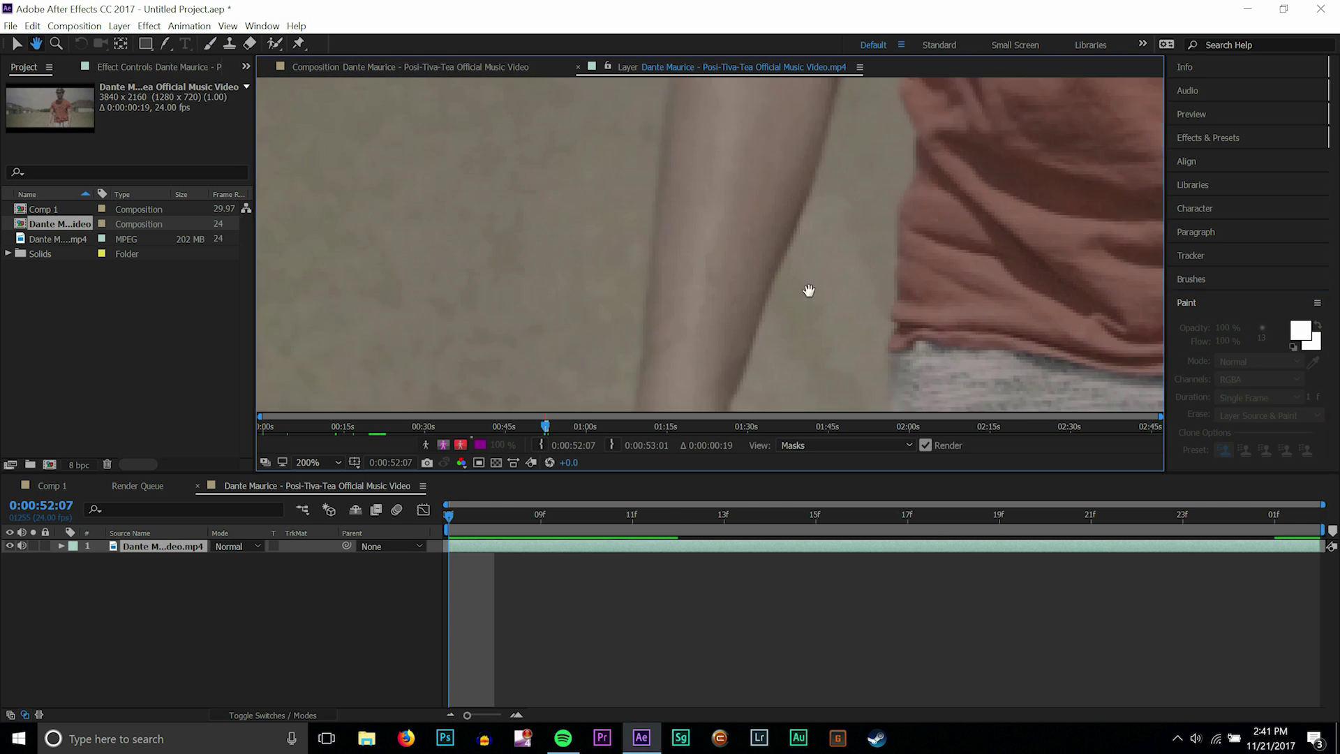
Step: Paint a white stroke around the man from cap and head down the shirt, arm and hand
{"action": "left_click_drag", "start_coordinate": [717, 115], "coordinate": [691, 315]}
{"action": "scroll", "coordinate": [724, 297], "scroll_direction": "down", "scroll_amount": 4}
{"action": "left_click_drag", "start_coordinate": [766, 218], "coordinate": [703, 456]}
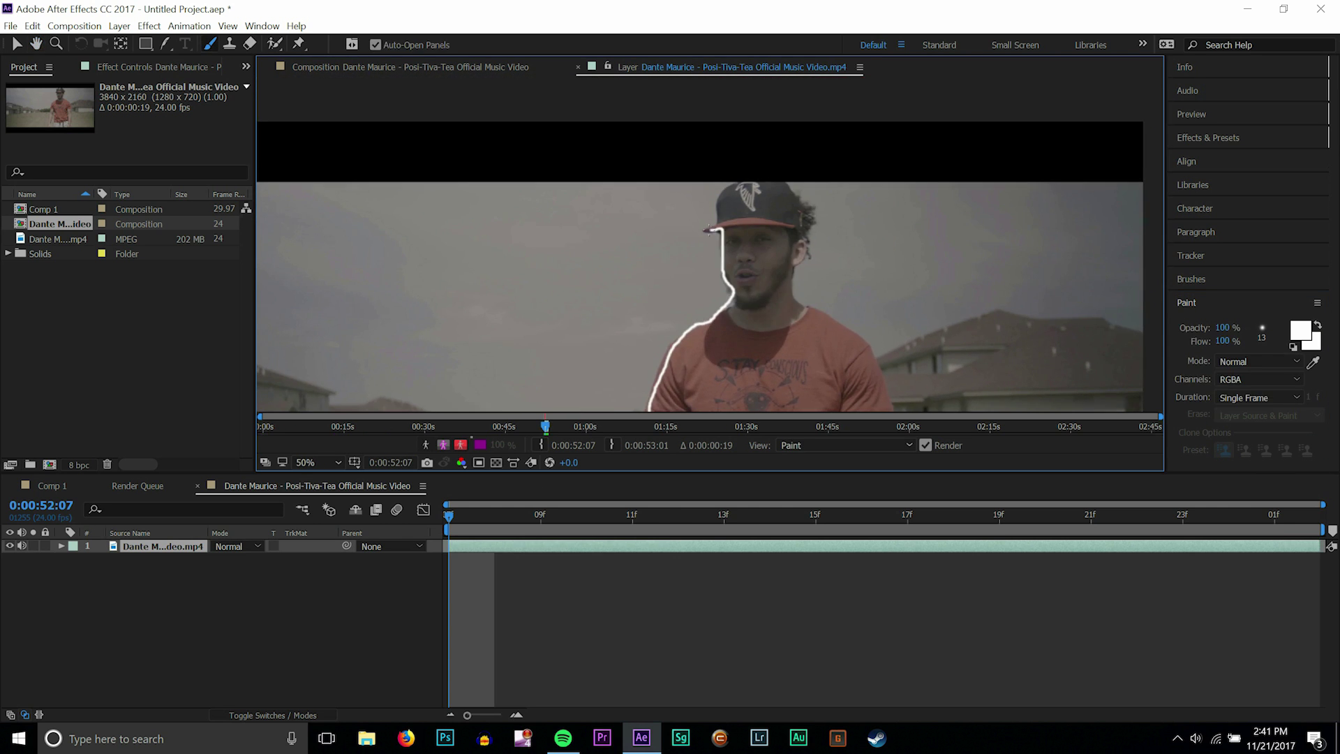
{"action": "mouse_move", "coordinate": [705, 231]}
{"action": "left_mouse_down"}
{"action": "mouse_move", "coordinate": [776, 179]}
{"action": "mouse_move", "coordinate": [809, 237]}
{"action": "mouse_move", "coordinate": [802, 304]}
{"action": "left_mouse_up"}
{"action": "scroll", "coordinate": [725, 313], "scroll_direction": "up", "scroll_amount": 2}
{"action": "scroll", "coordinate": [724, 313], "scroll_direction": "down", "scroll_amount": 1}
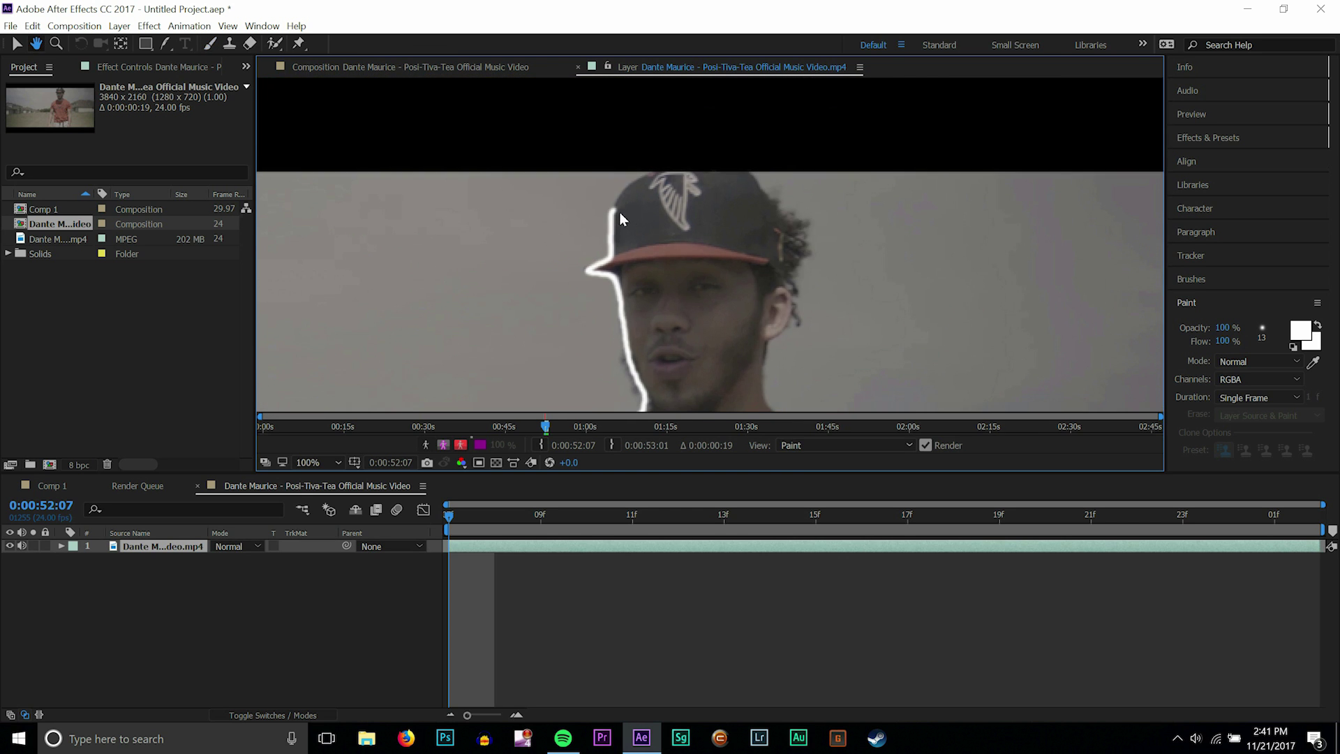
{"action": "mouse_move", "coordinate": [600, 272]}
{"action": "left_mouse_down"}
{"action": "mouse_move", "coordinate": [803, 328]}
{"action": "mouse_move", "coordinate": [775, 409]}
{"action": "left_mouse_up"}
{"action": "mouse_move", "coordinate": [775, 408]}
{"action": "left_mouse_down"}
{"action": "mouse_move", "coordinate": [715, 246]}
{"action": "mouse_move", "coordinate": [747, 390]}
{"action": "left_mouse_up"}
{"action": "scroll", "coordinate": [748, 391], "scroll_direction": "down", "scroll_amount": 3}
{"action": "scroll", "coordinate": [764, 363], "scroll_direction": "down", "scroll_amount": 3}
{"action": "mouse_move", "coordinate": [763, 105]}
{"action": "left_mouse_down"}
{"action": "mouse_move", "coordinate": [764, 363]}
{"action": "mouse_move", "coordinate": [733, 286]}
{"action": "left_mouse_up"}
{"action": "scroll", "coordinate": [637, 258], "scroll_direction": "down", "scroll_amount": 4}
{"action": "left_click_drag", "start_coordinate": [629, 257], "coordinate": [629, 257]}
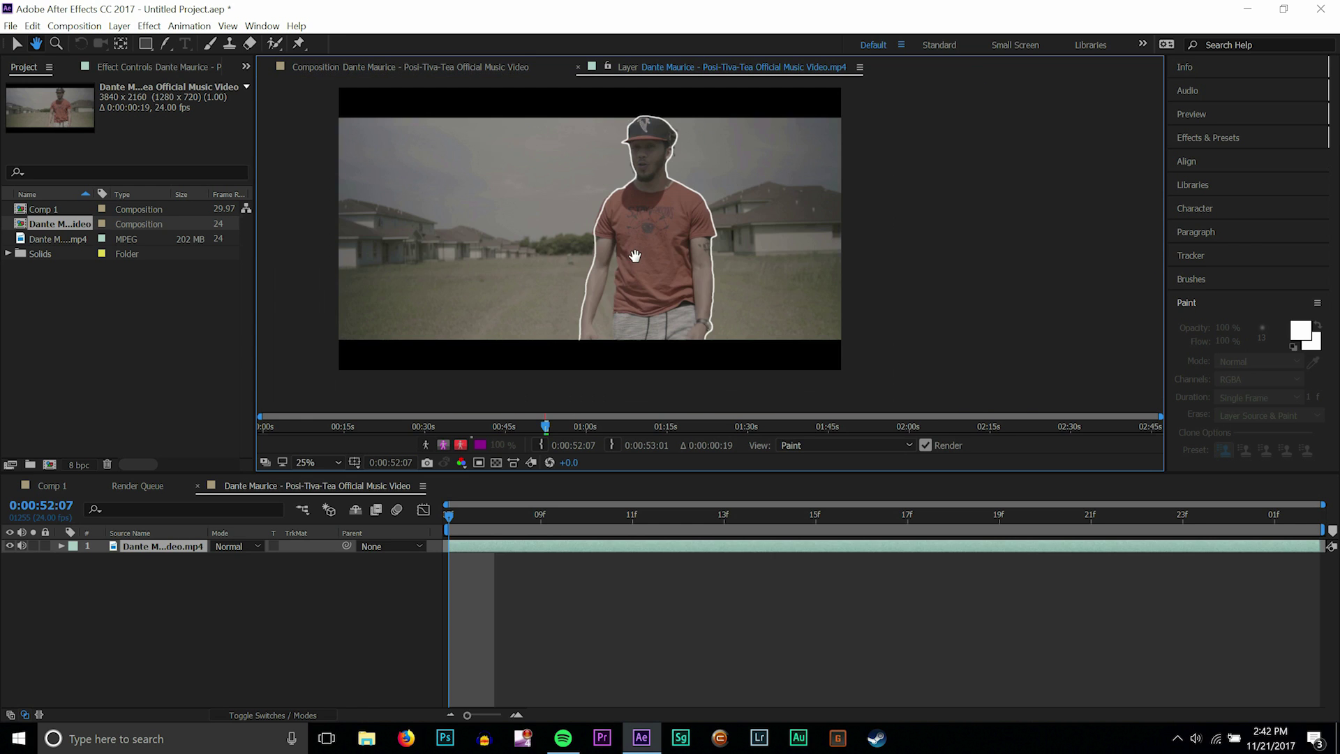
{"action": "key", "text": "v"}
{"action": "left_click", "coordinate": [338, 460]}
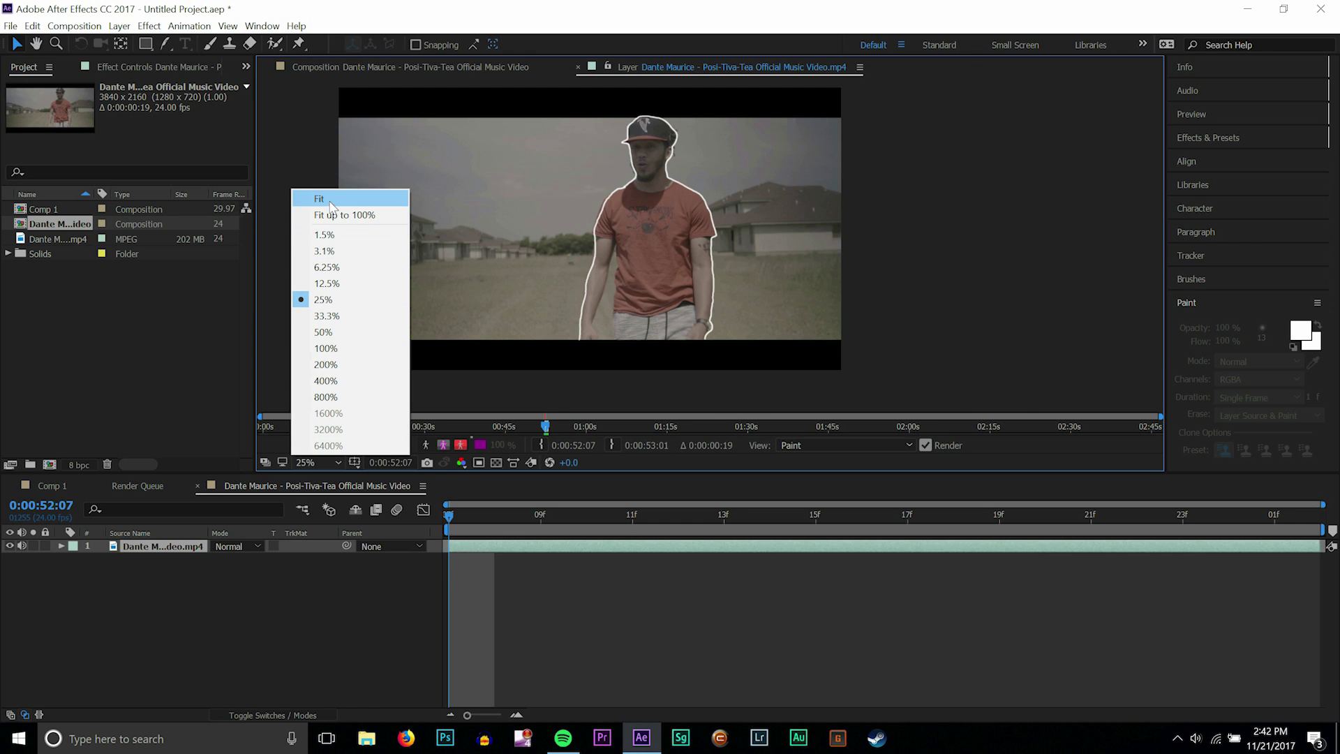
Step: Fit the viewer, trim the composition to a 2-frame work area, and return to the Composition view
{"action": "left_click", "coordinate": [370, 198]}
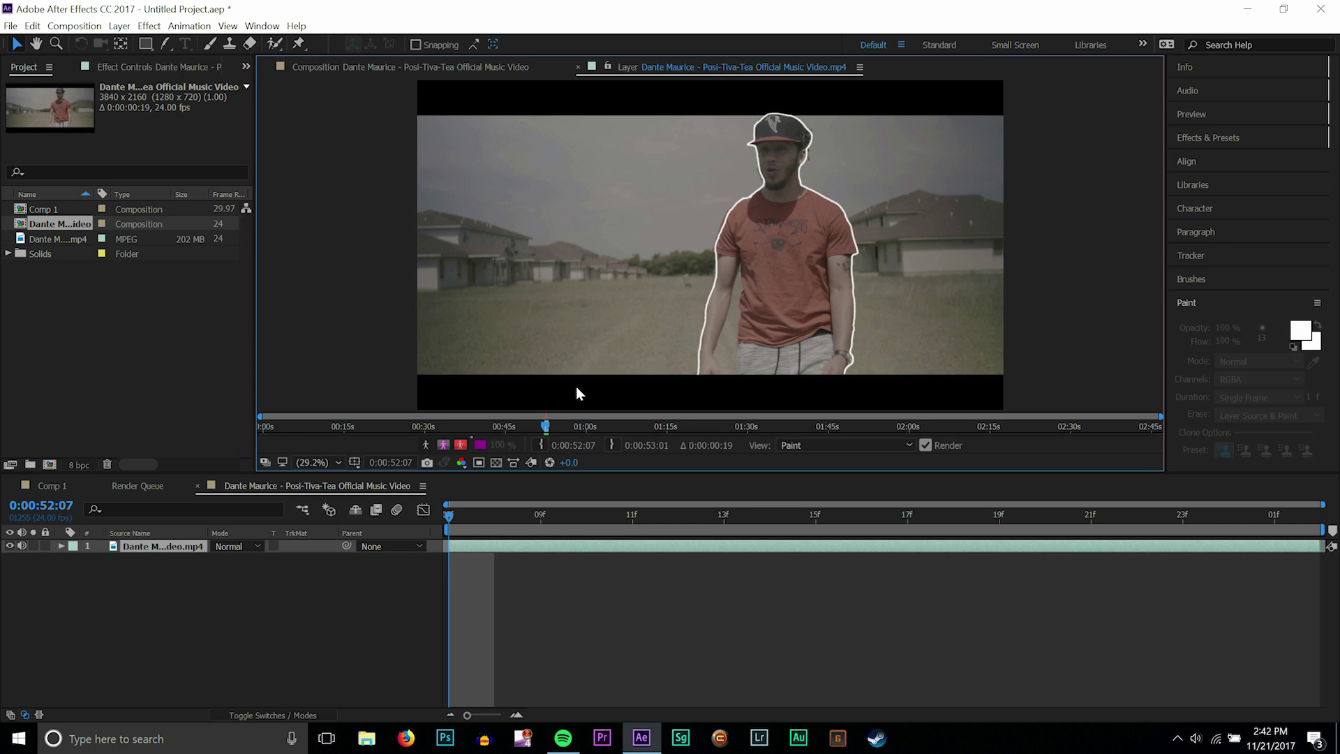
{"action": "key", "text": "Page_Down"}
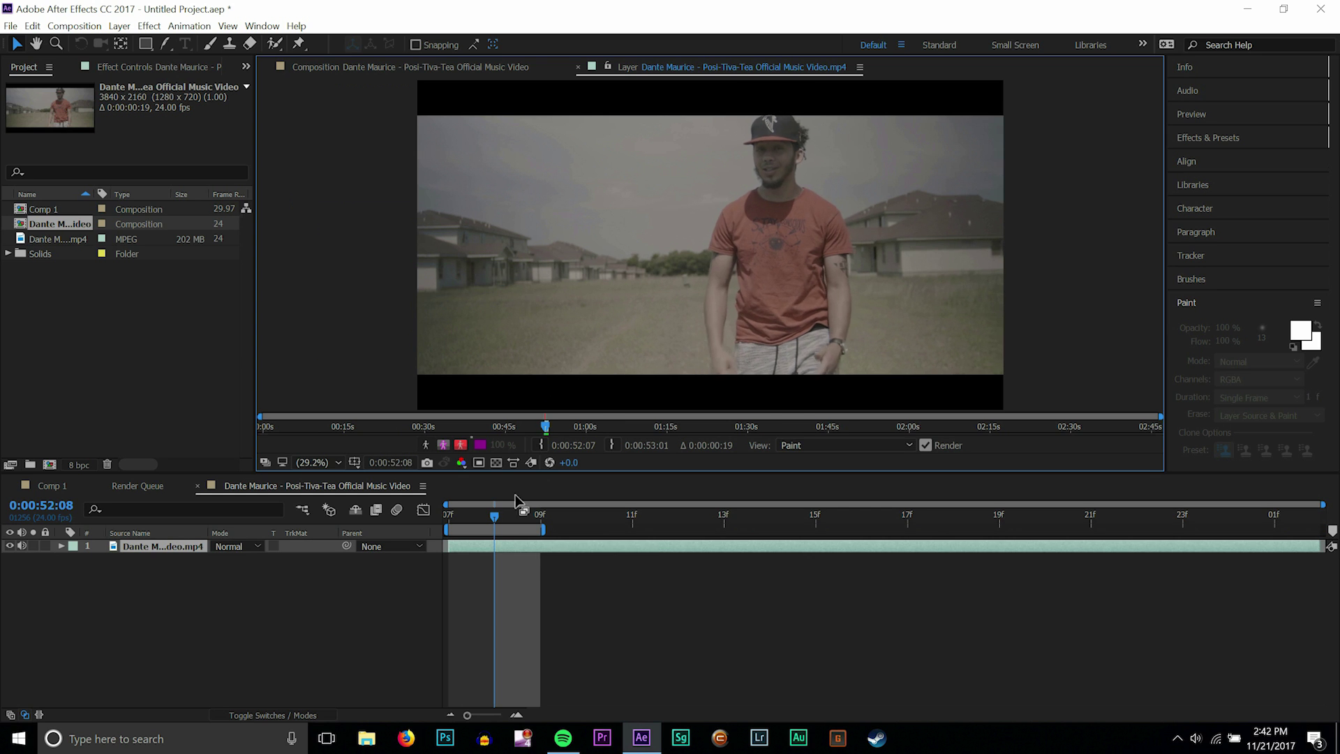
{"action": "right_click", "coordinate": [500, 528]}
{"action": "left_click", "coordinate": [531, 567]}
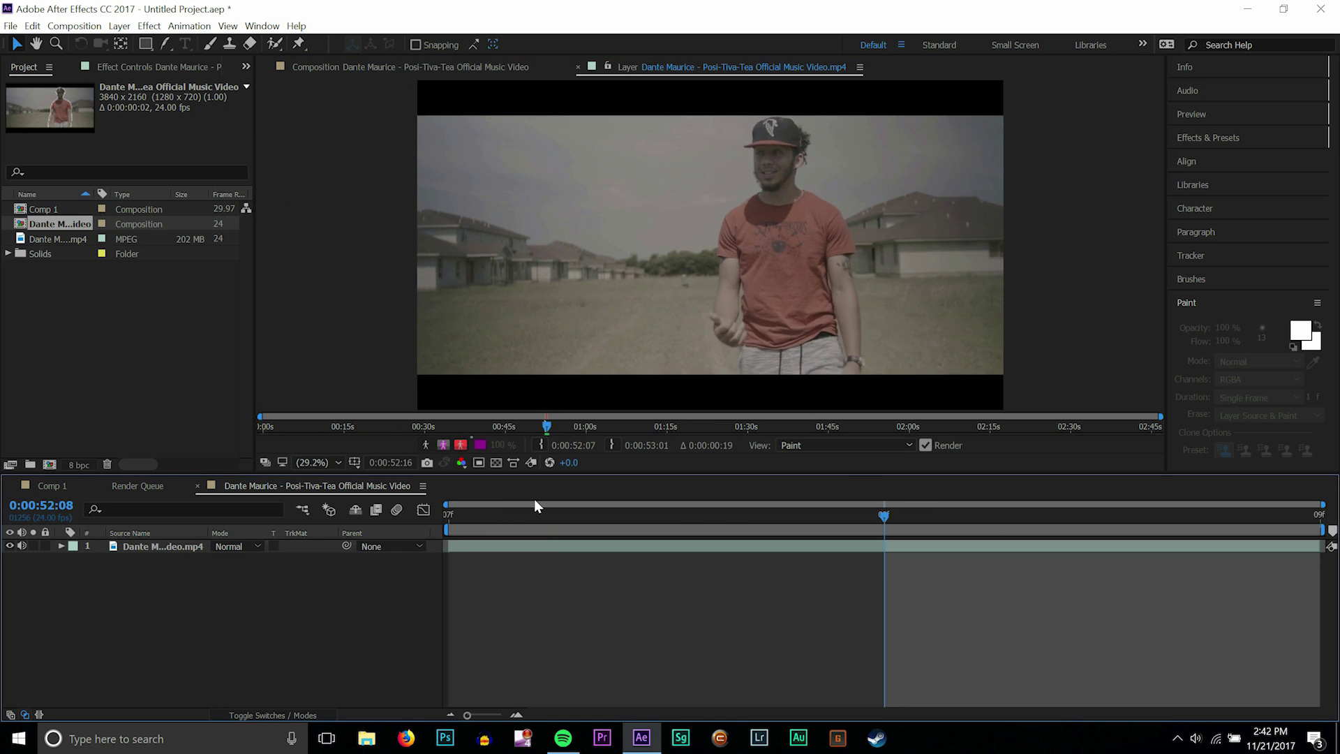
{"action": "key", "text": "Page_Up"}
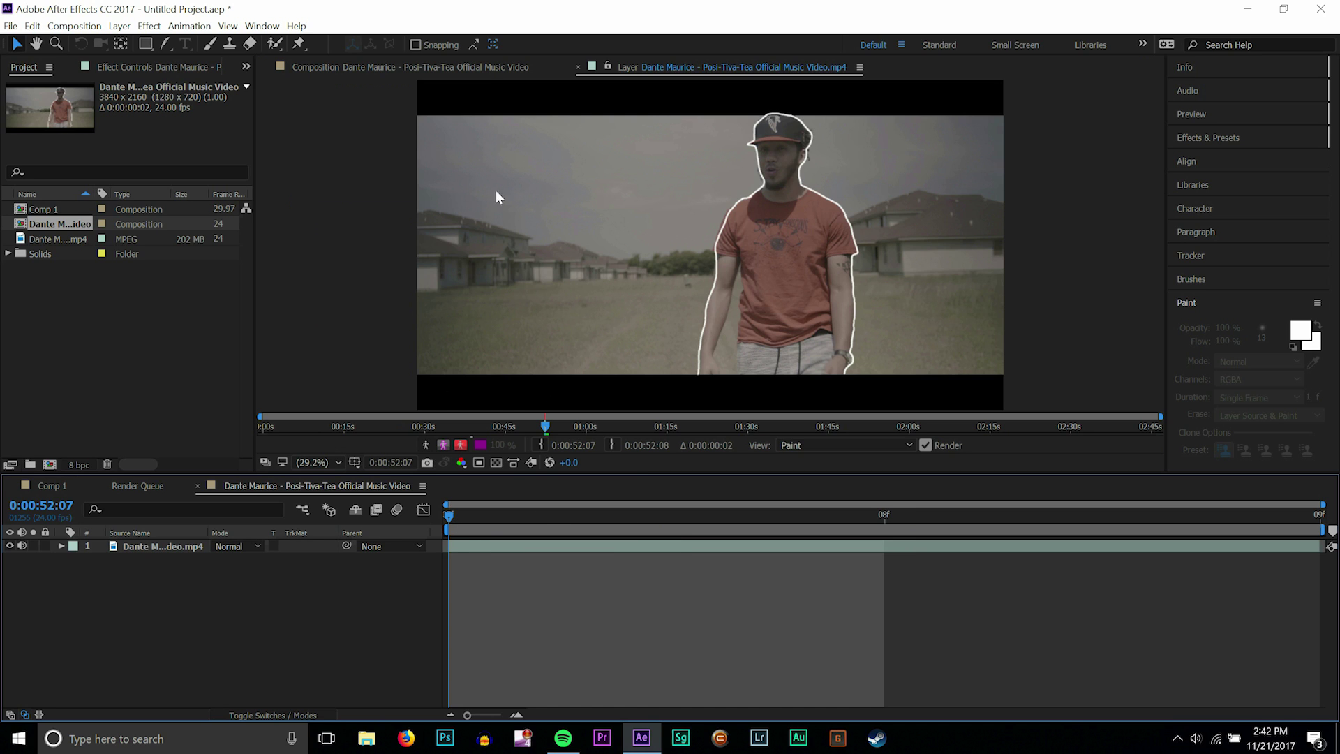
{"action": "left_click", "coordinate": [486, 68]}
{"action": "left_click", "coordinate": [177, 566]}
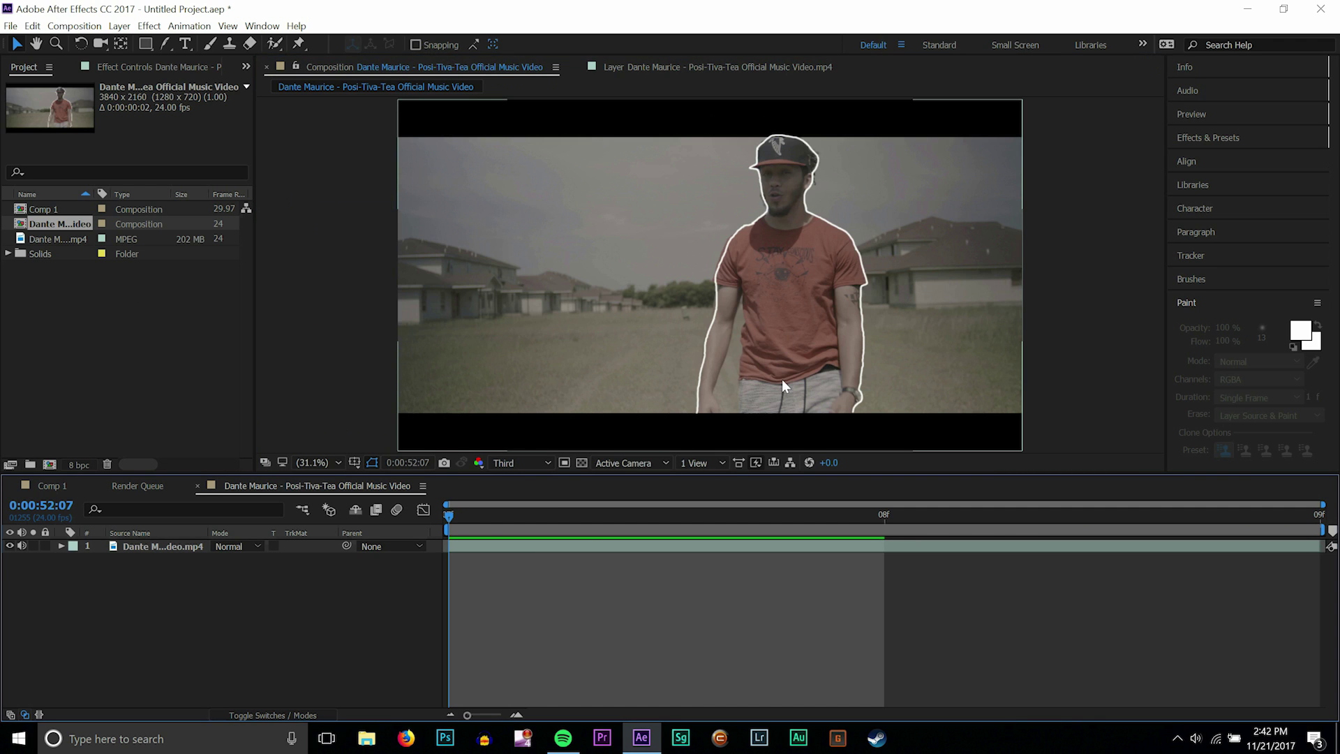
Step: Expand the video layer's Effects to reveal the Paint effect, toggling it off and back on
{"action": "left_click", "coordinate": [60, 546]}
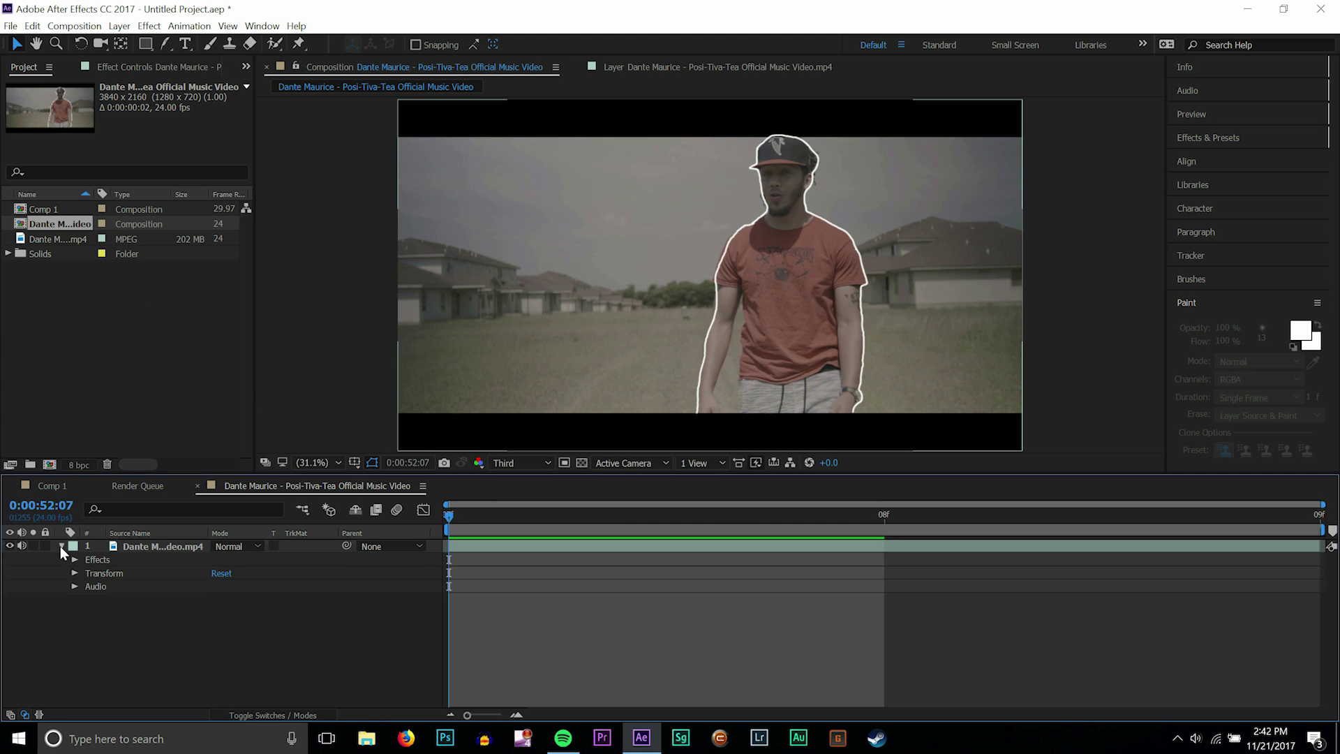
{"action": "left_click", "coordinate": [60, 546]}
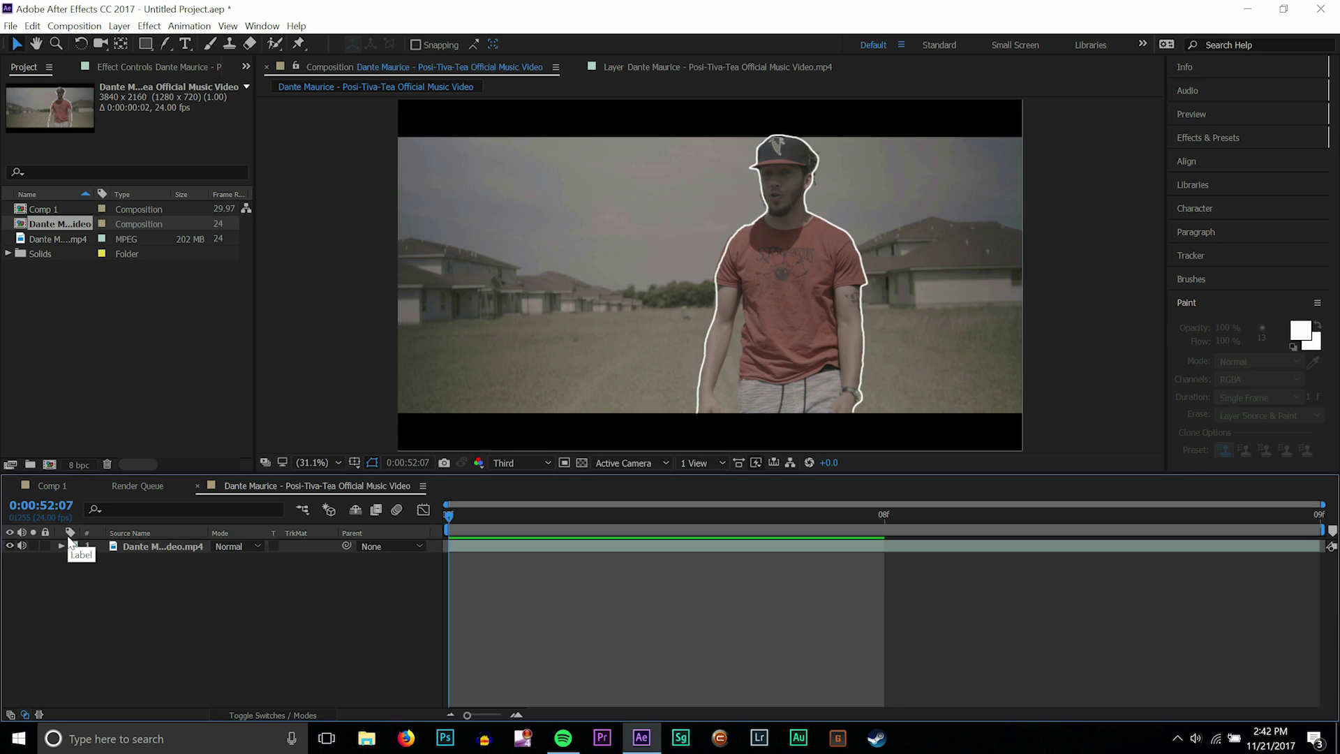
{"action": "left_click", "coordinate": [62, 546]}
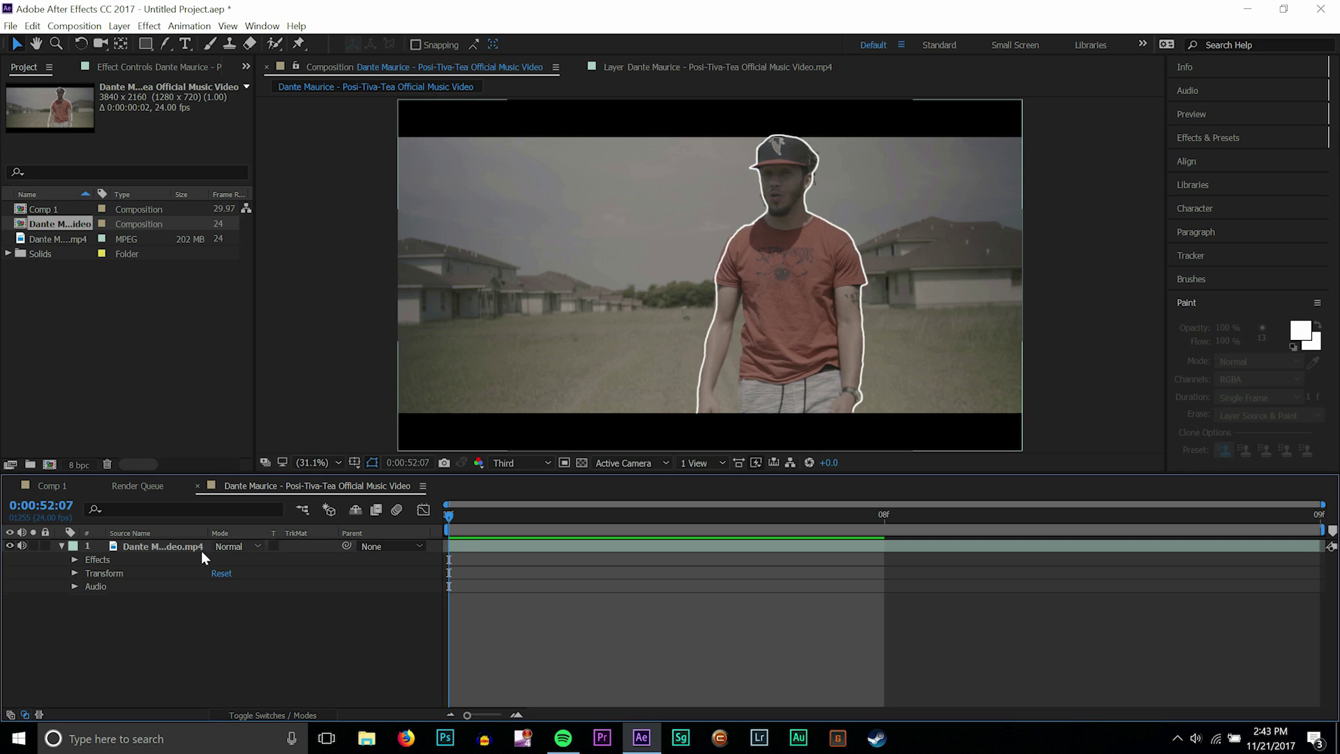
{"action": "left_click", "coordinate": [133, 558]}
{"action": "left_click", "coordinate": [75, 559]}
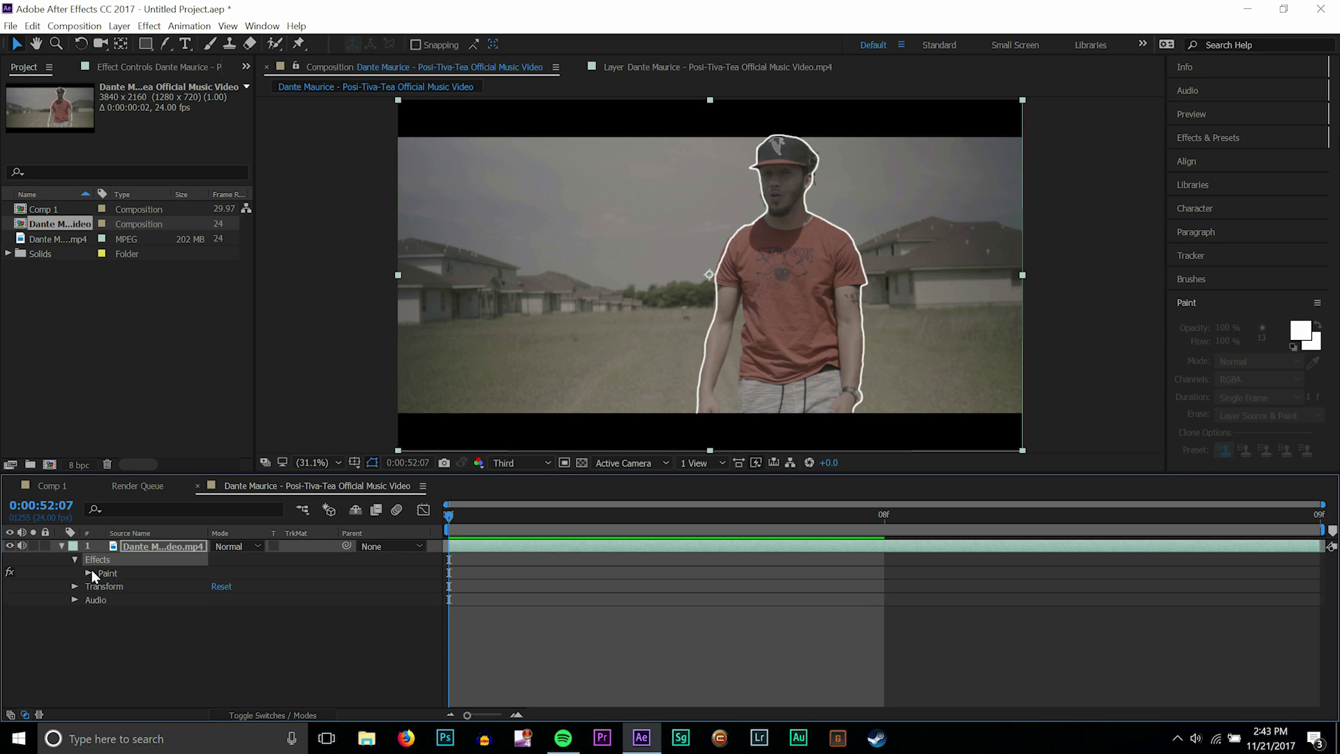
{"action": "left_click", "coordinate": [3, 574]}
{"action": "left_click", "coordinate": [8, 572]}
{"action": "left_click", "coordinate": [9, 572]}
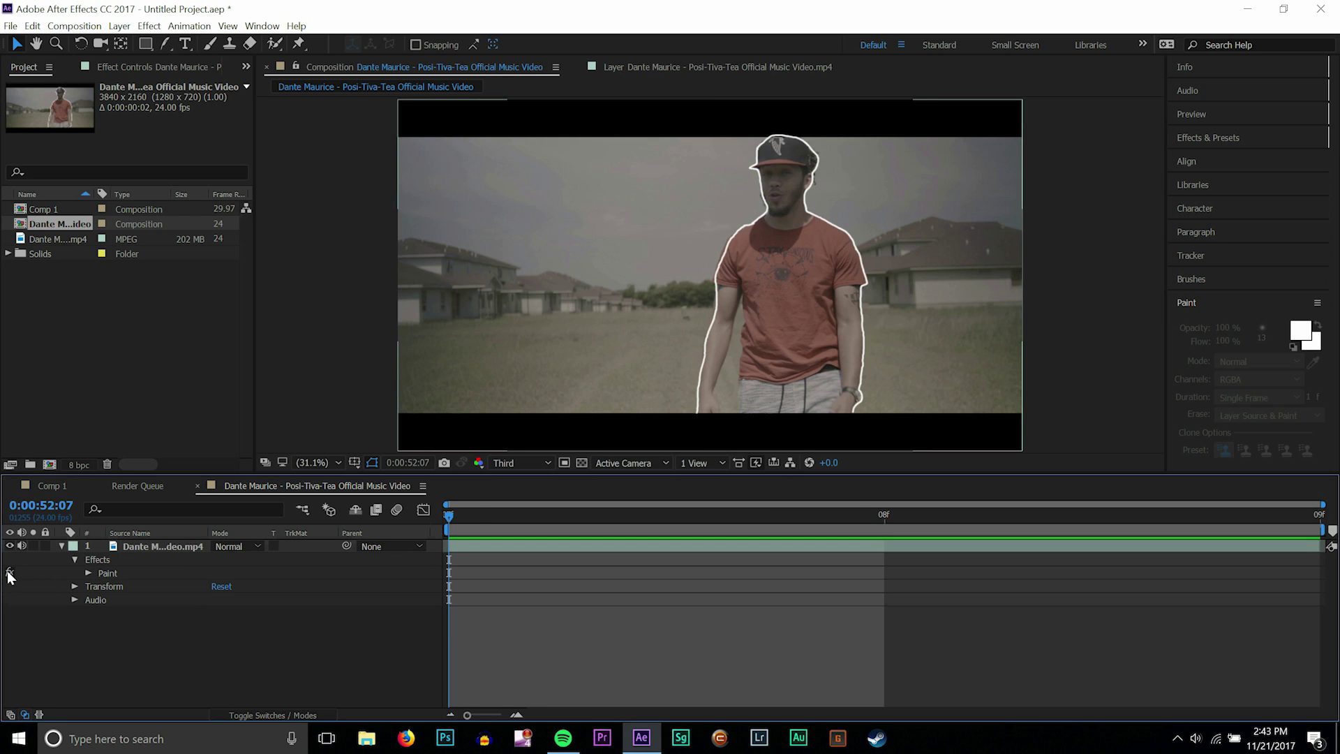
Step: Set the Paint effect's Paint on Transparent to On and collapse the layer's properties
{"action": "left_click", "coordinate": [1209, 138]}
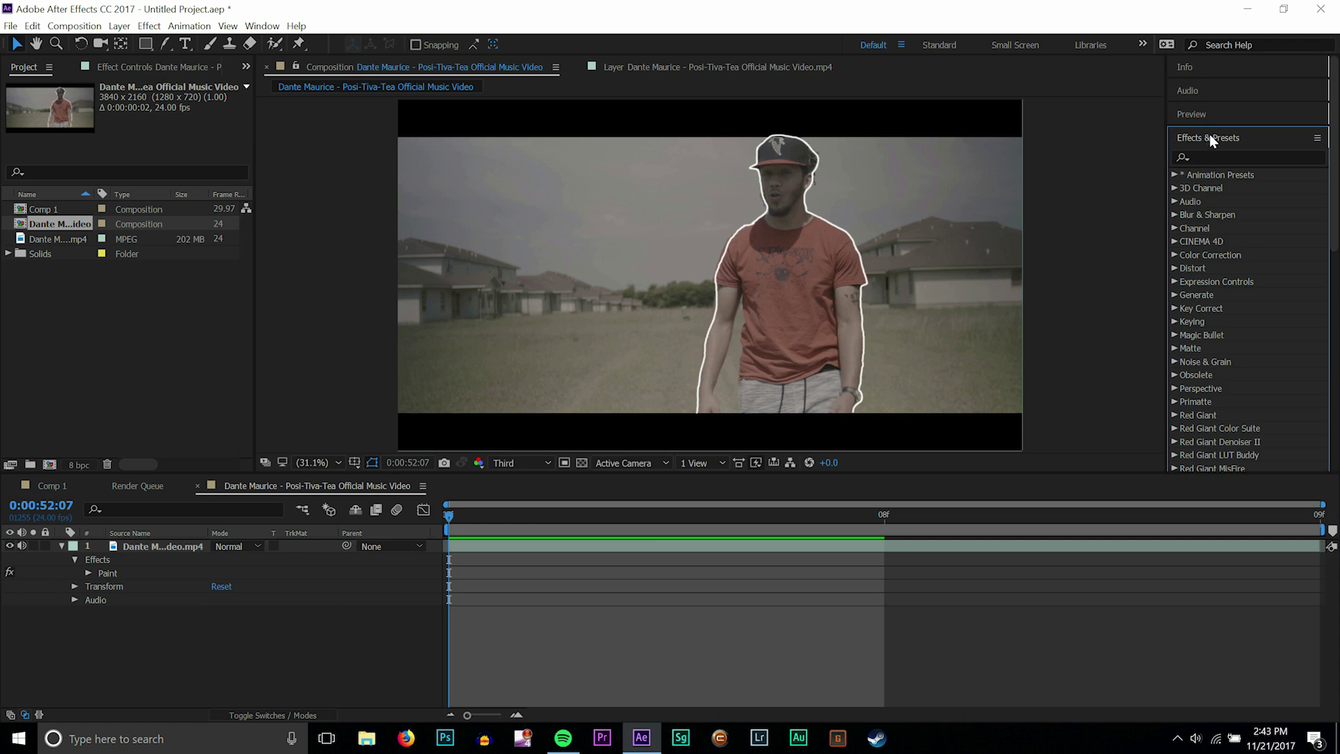
{"action": "left_click", "coordinate": [89, 573]}
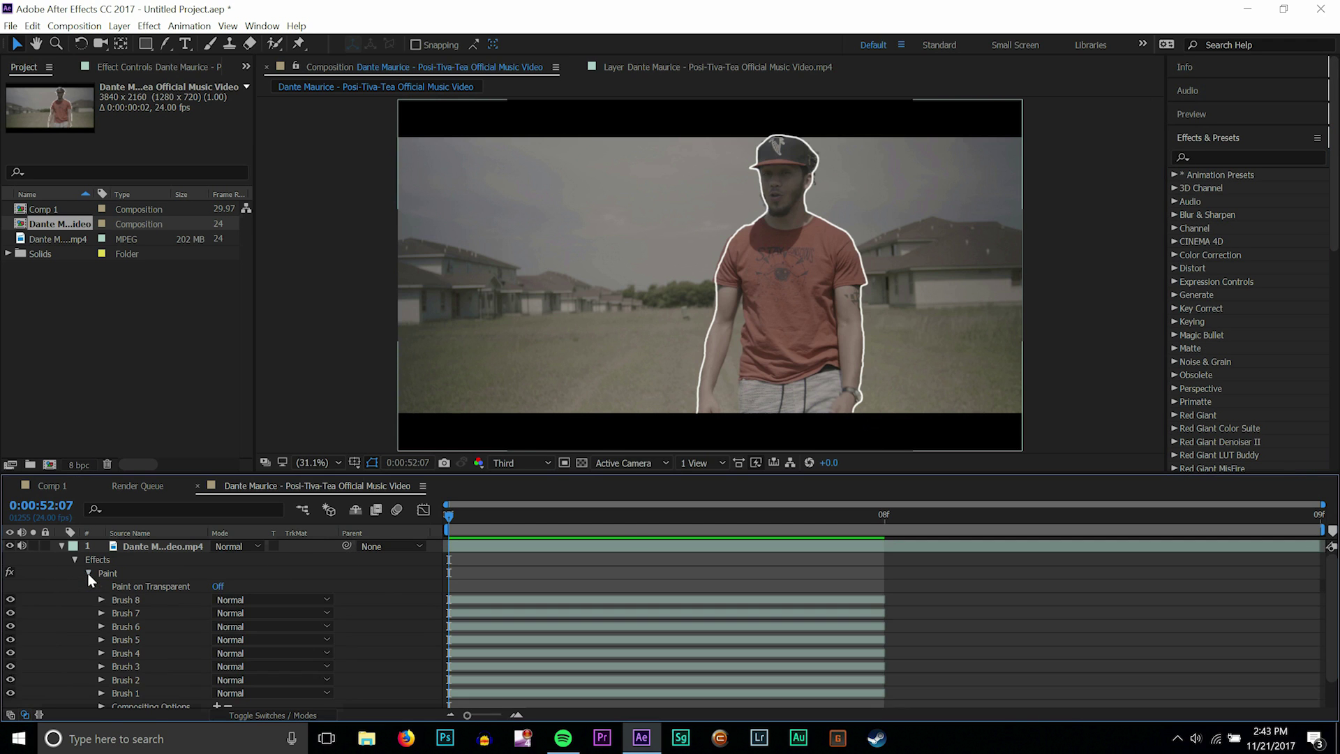
{"action": "left_click", "coordinate": [154, 586]}
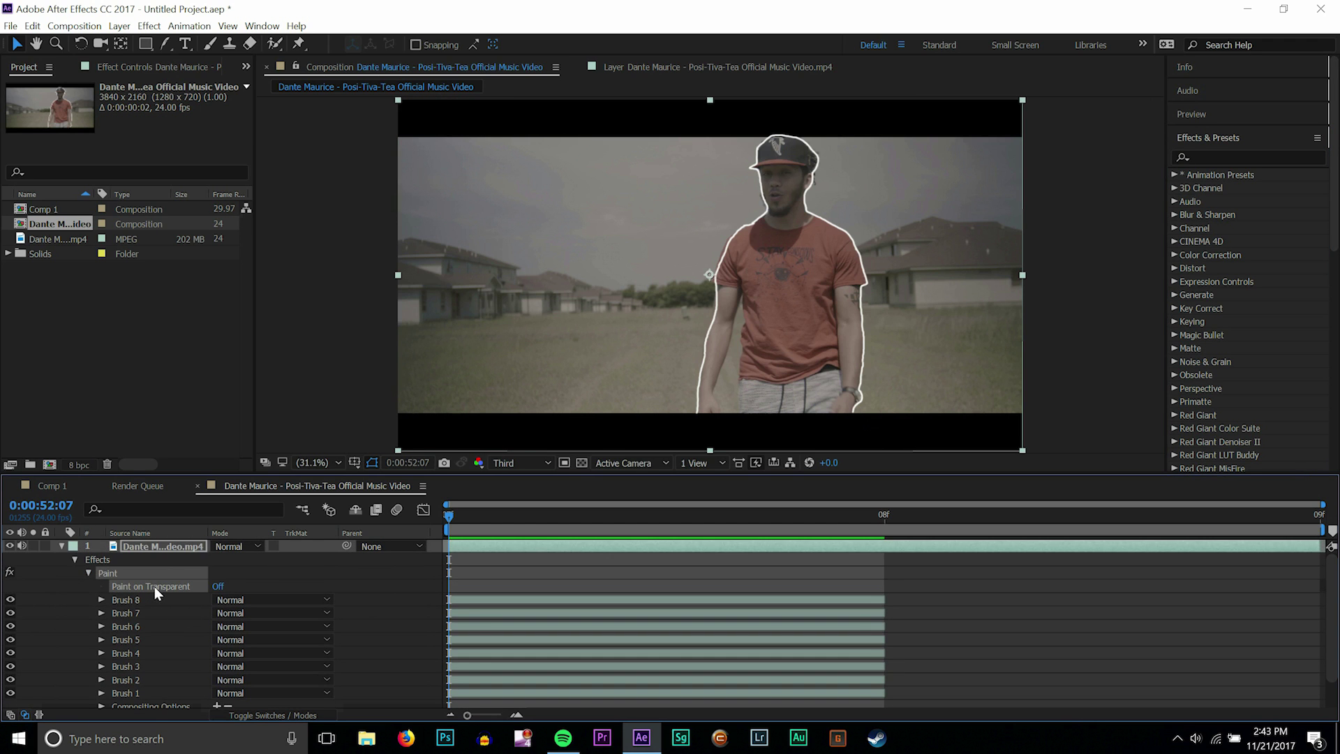
{"action": "left_click", "coordinate": [220, 587]}
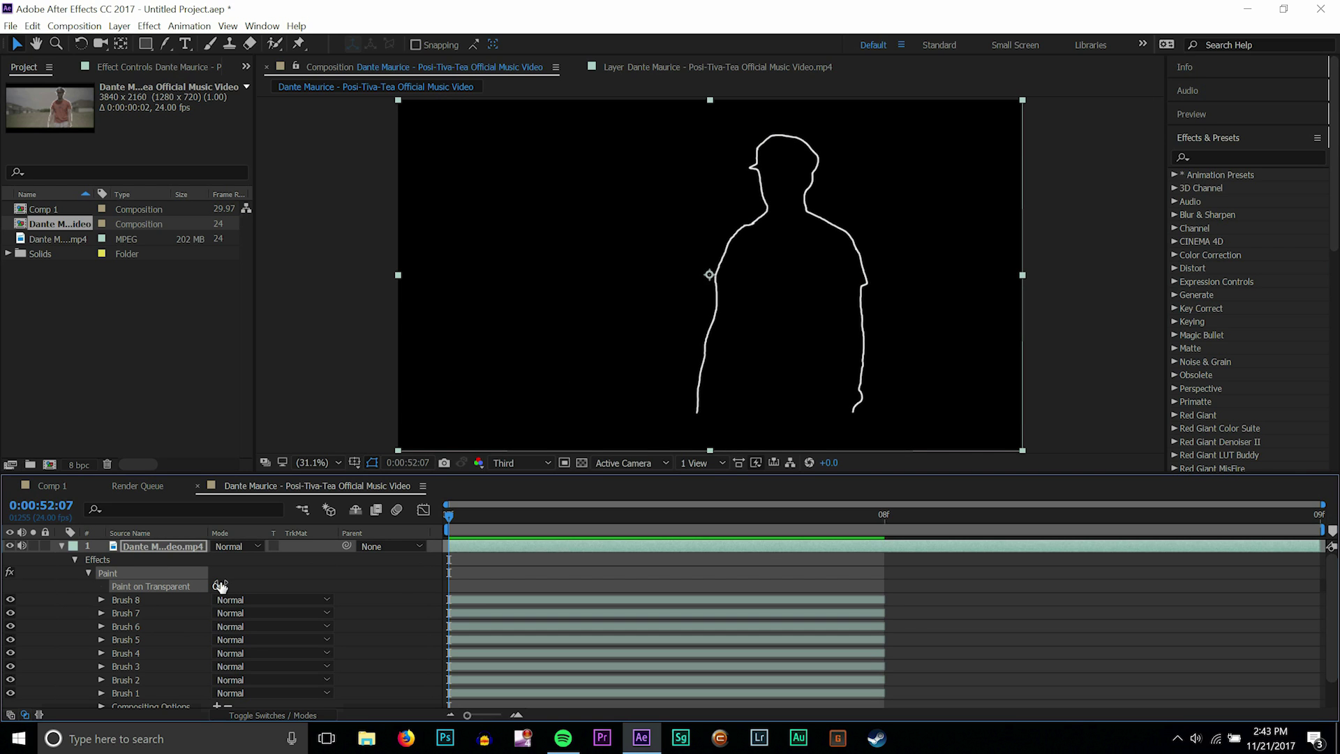
{"action": "left_click", "coordinate": [219, 587]}
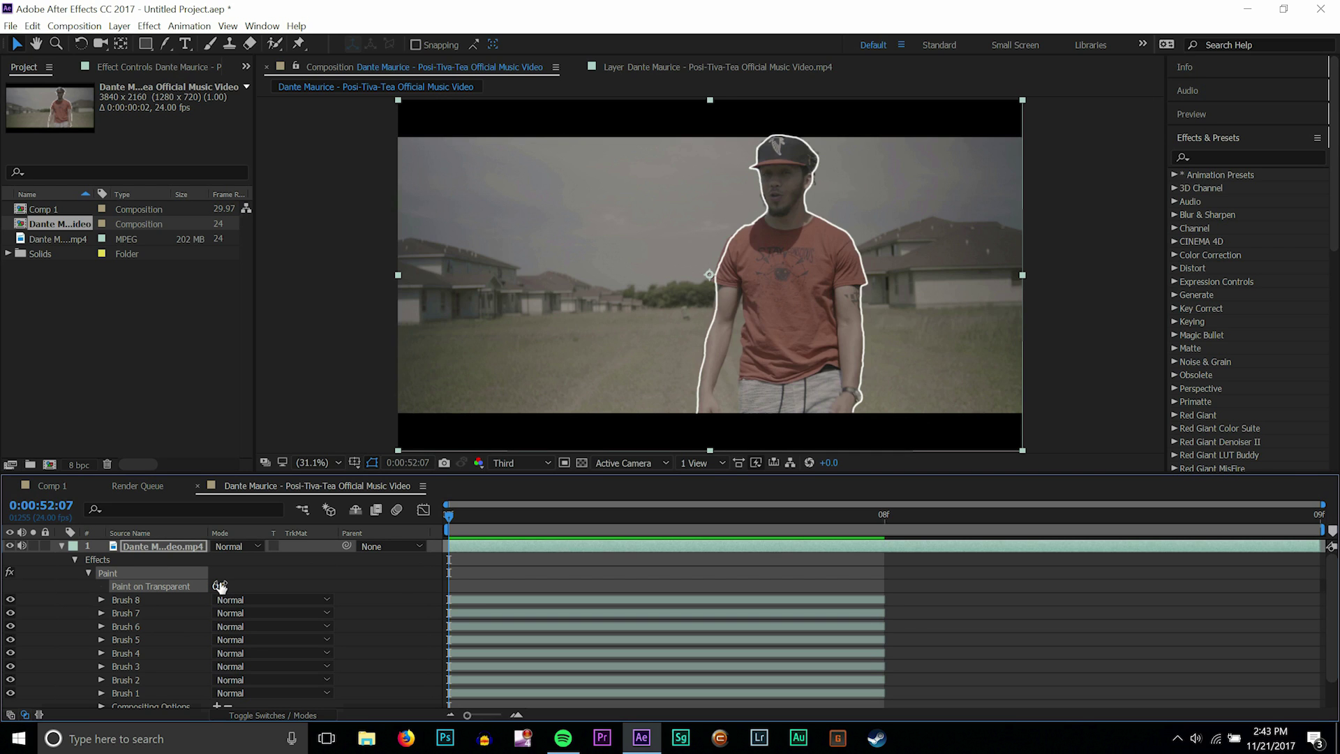
{"action": "left_click", "coordinate": [220, 587]}
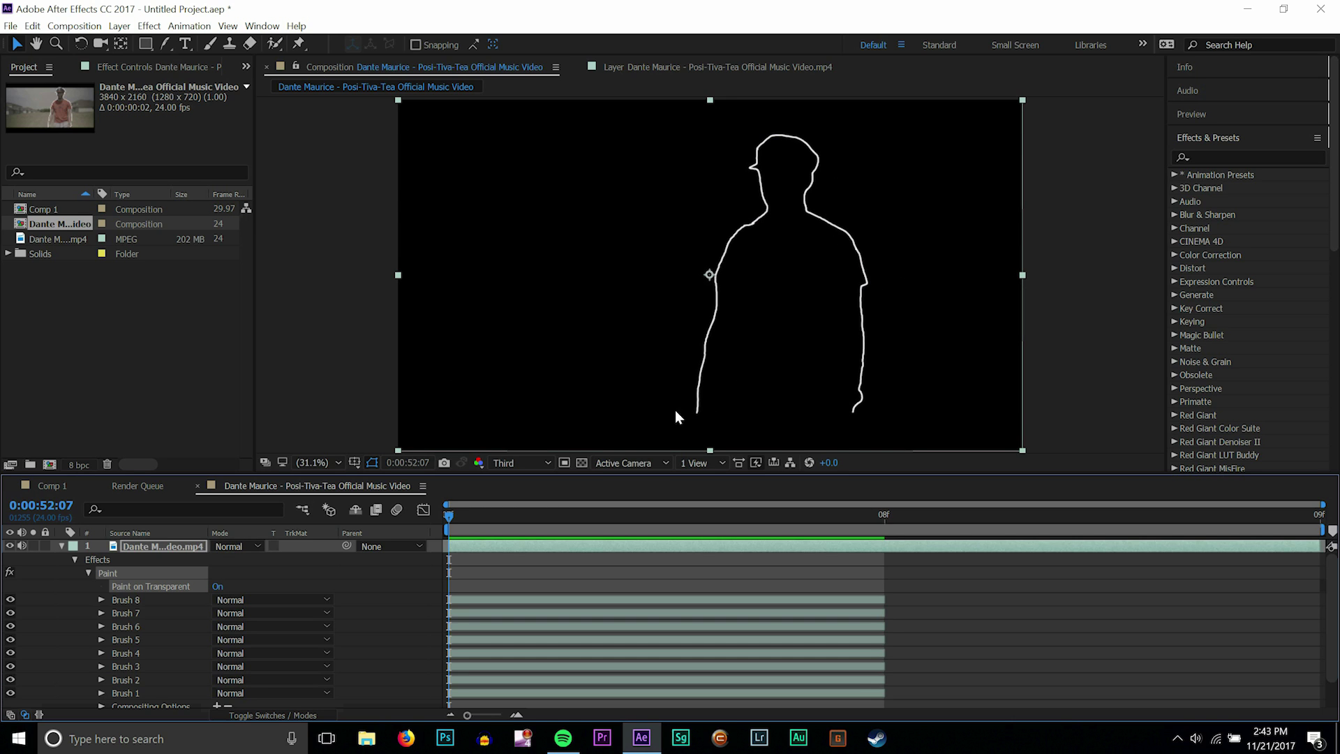
{"action": "left_click", "coordinate": [220, 586]}
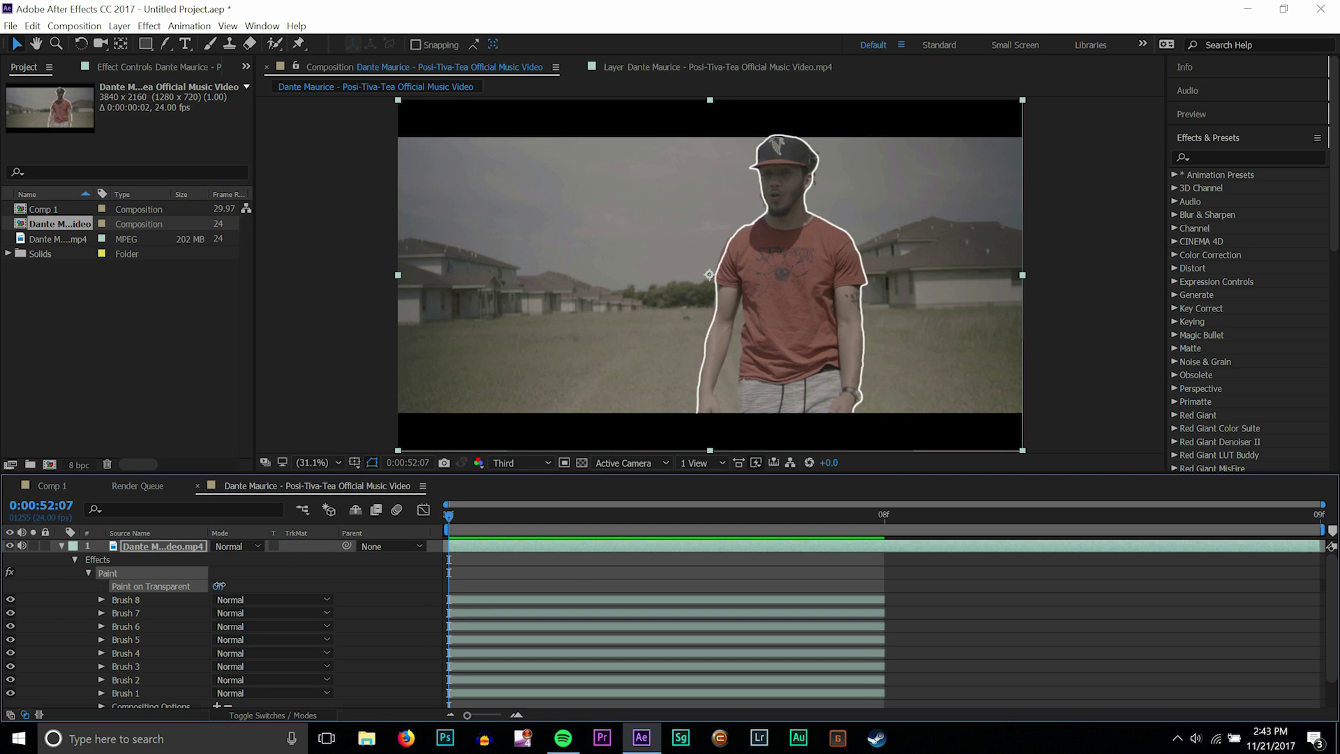
{"action": "left_click", "coordinate": [220, 587]}
{"action": "left_click", "coordinate": [571, 576]}
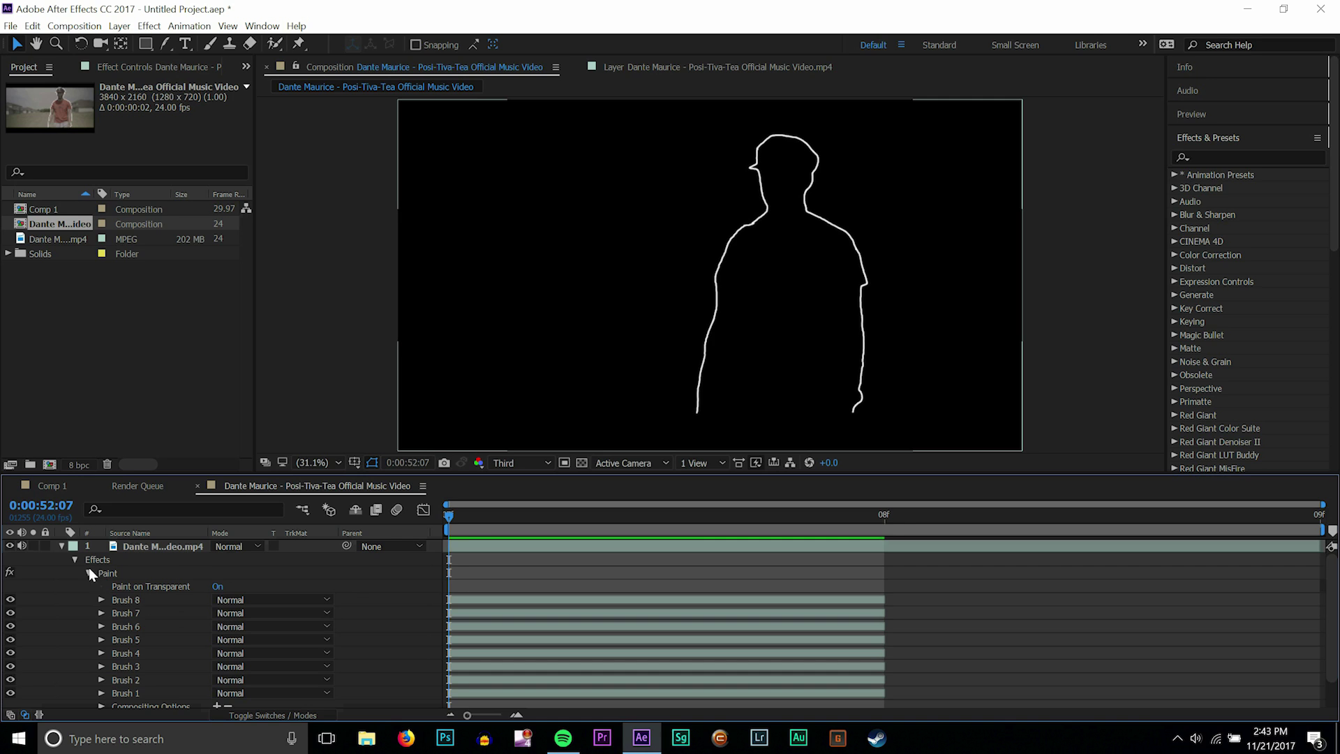
{"action": "left_click", "coordinate": [62, 545]}
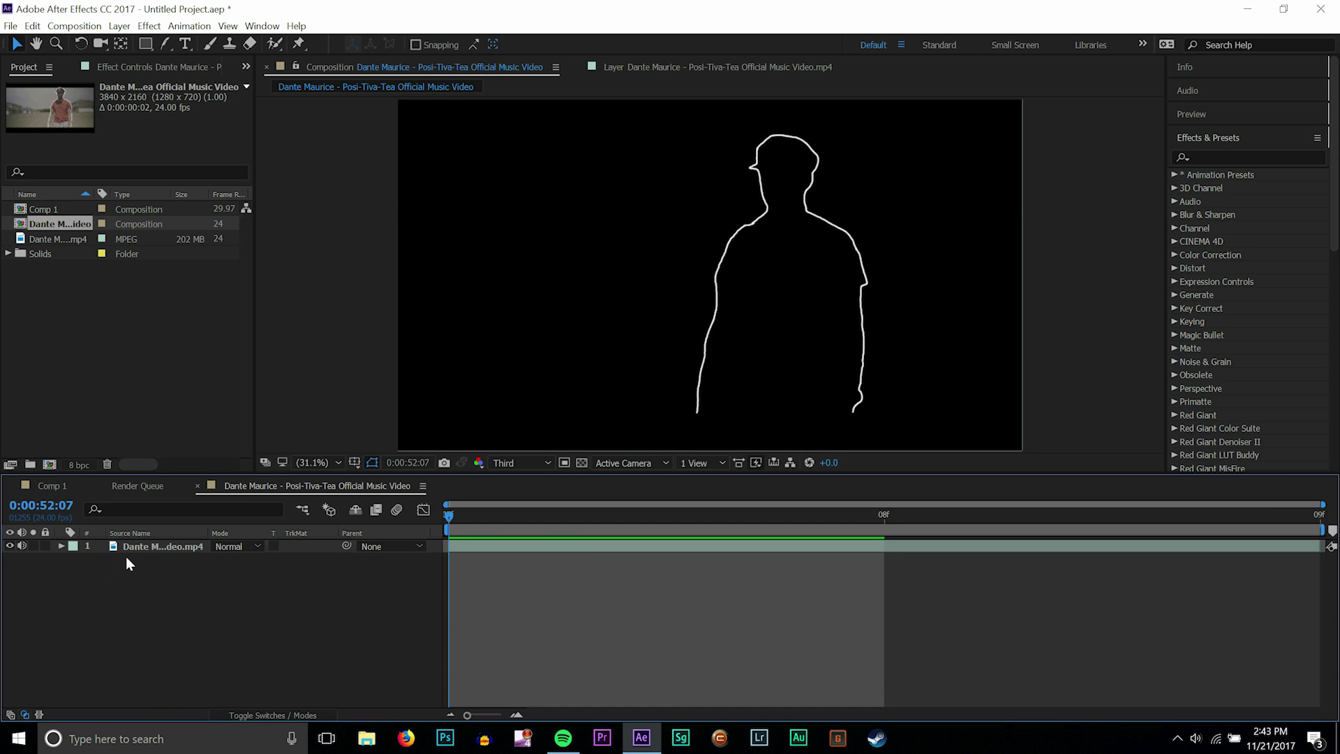
Step: Create a green solid layer, Green Solid 1, and move it below the video layer
{"action": "key", "text": "ctrl+y"}
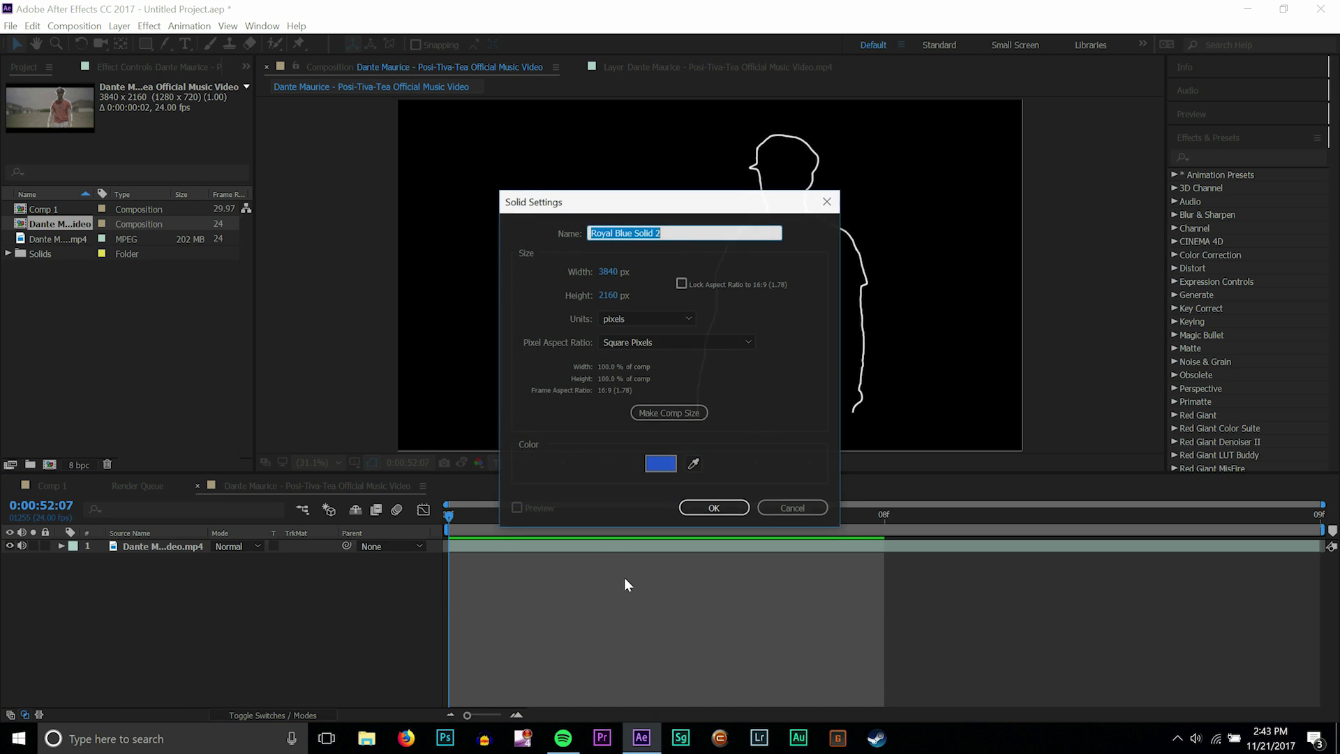
{"action": "left_click", "coordinate": [660, 463]}
{"action": "left_click", "coordinate": [702, 400]}
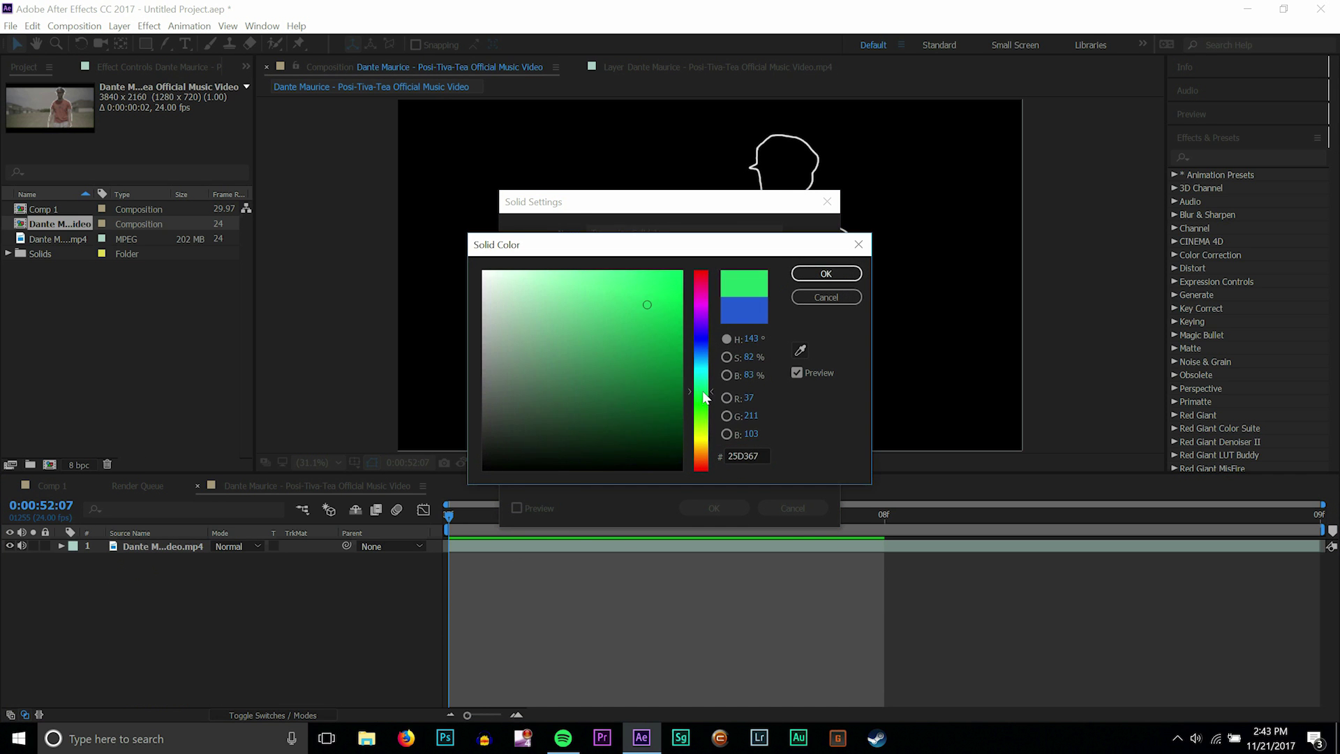
{"action": "left_click", "coordinate": [833, 278]}
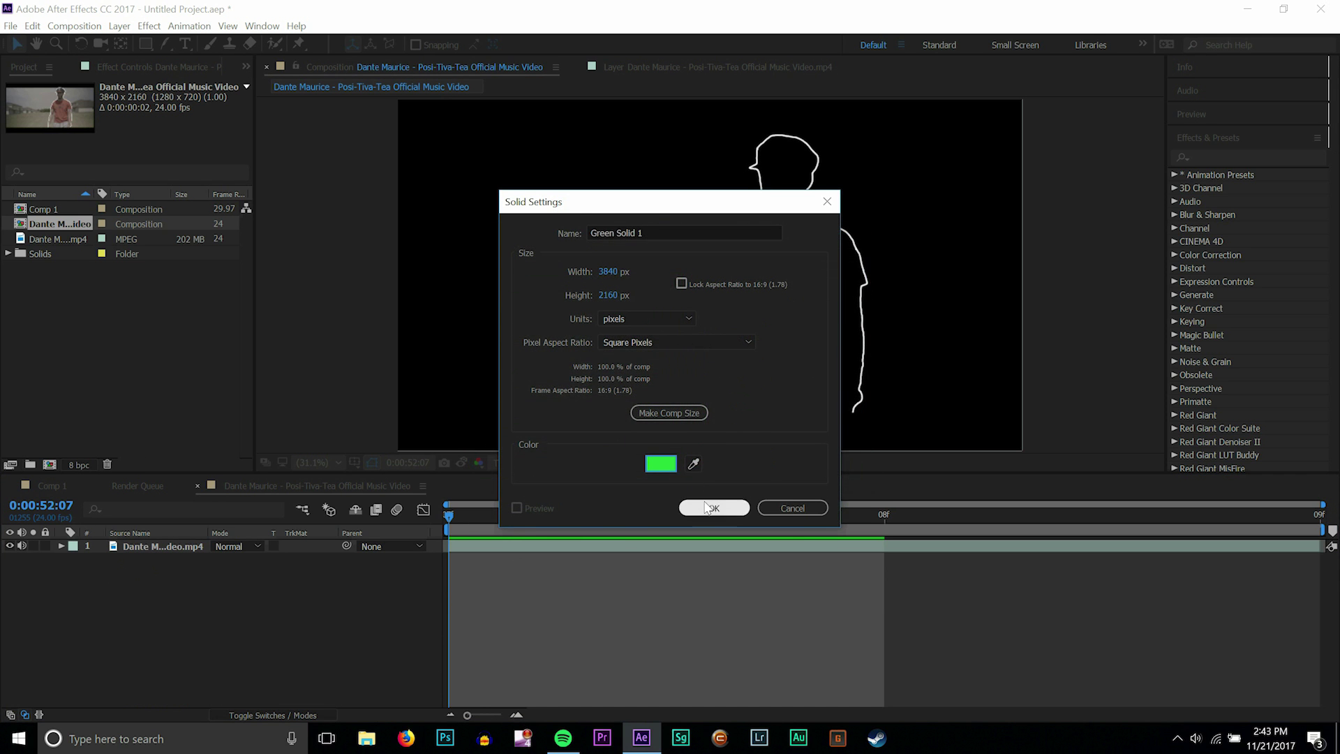
{"action": "left_click", "coordinate": [714, 507]}
{"action": "left_click_drag", "start_coordinate": [170, 545], "coordinate": [159, 581]}
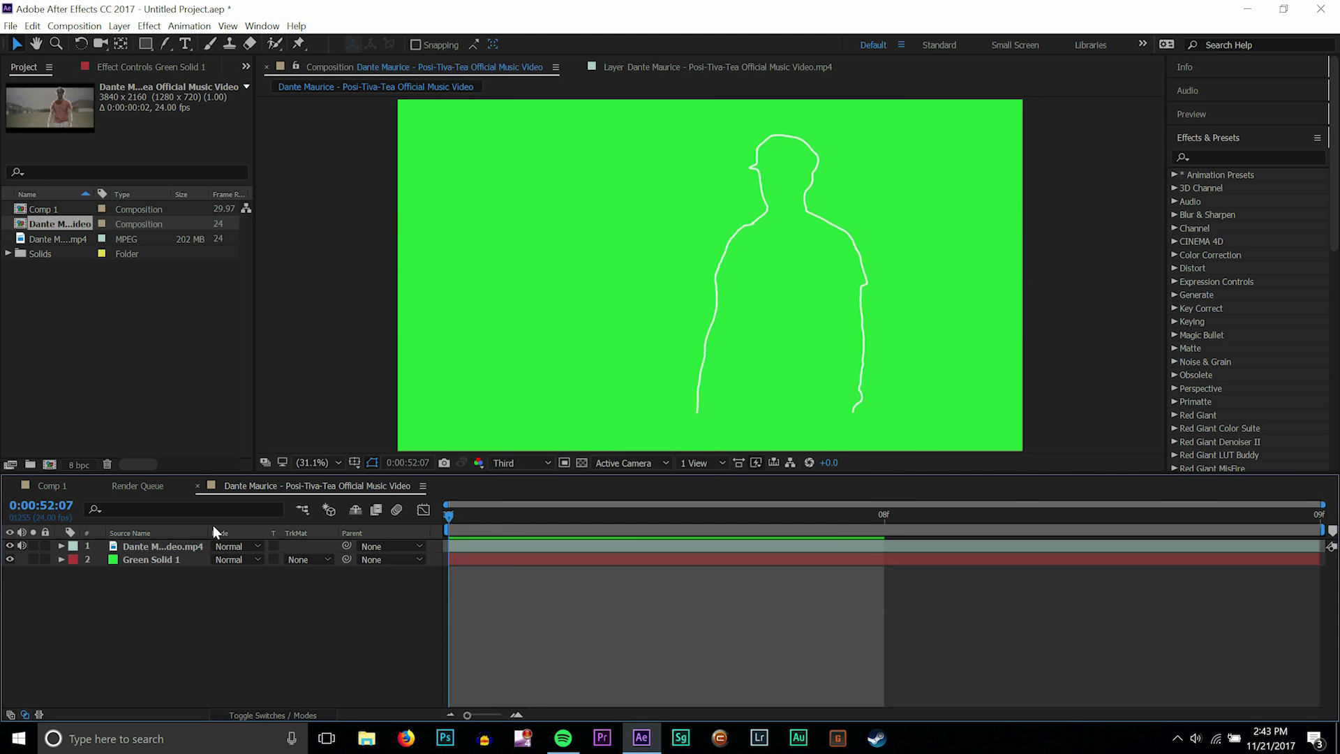
Step: Reopen Green Solid 1's settings and colour picker, closing both without changes
{"action": "key", "text": "ctrl+shift+y"}
{"action": "left_click", "coordinate": [661, 461]}
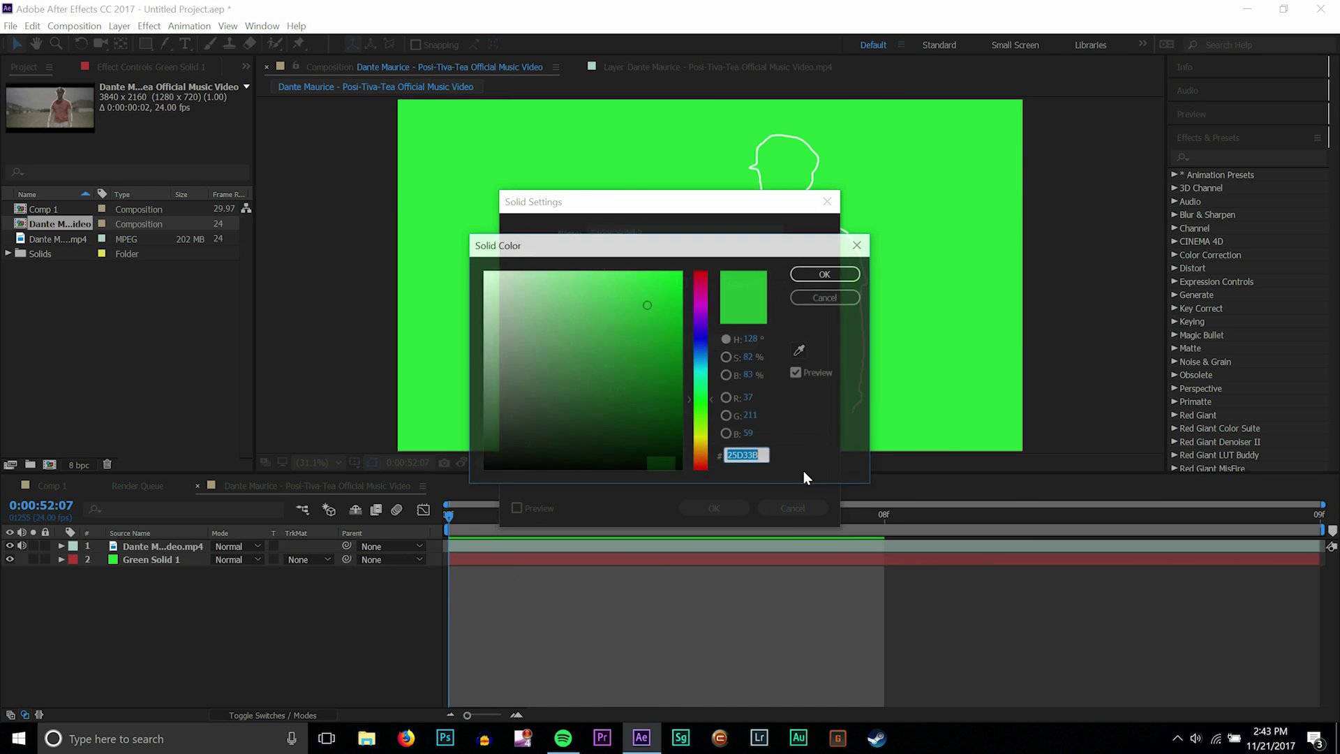
{"action": "left_click", "coordinate": [829, 300]}
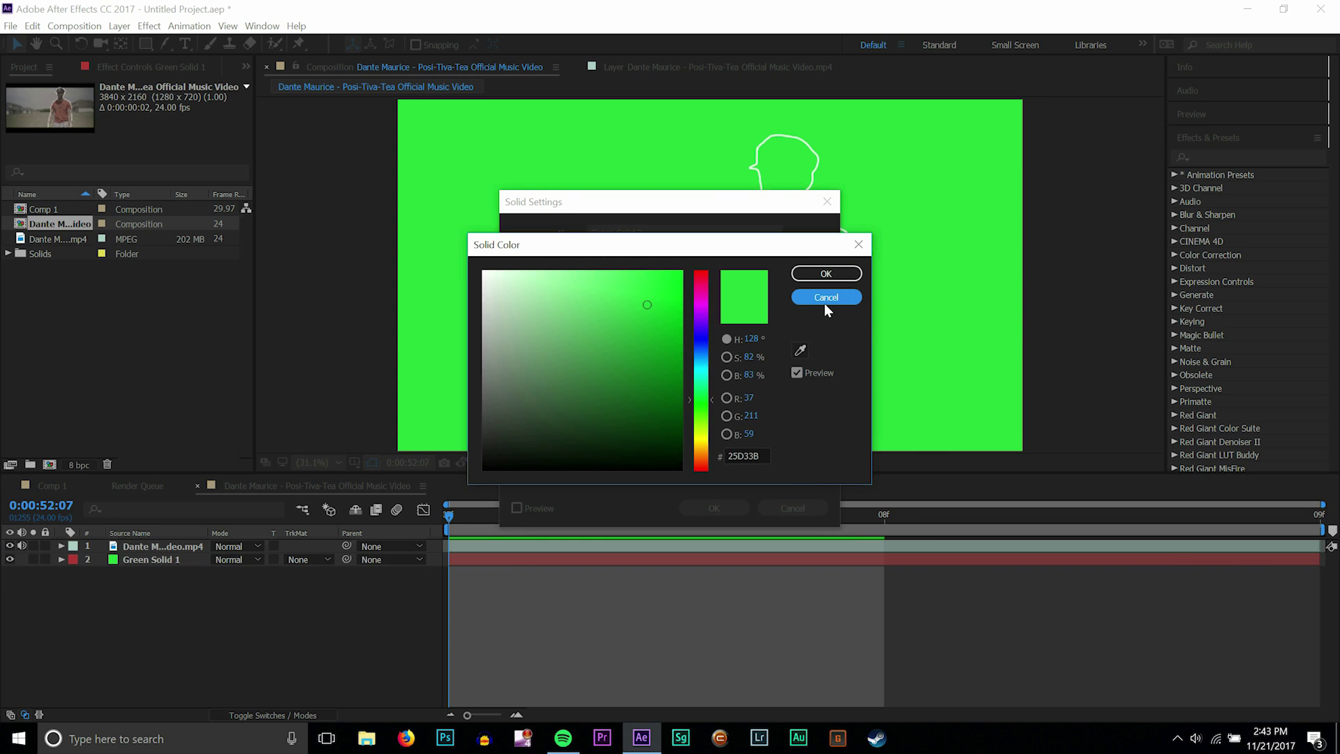
{"action": "left_click", "coordinate": [826, 300]}
{"action": "left_click", "coordinate": [789, 509]}
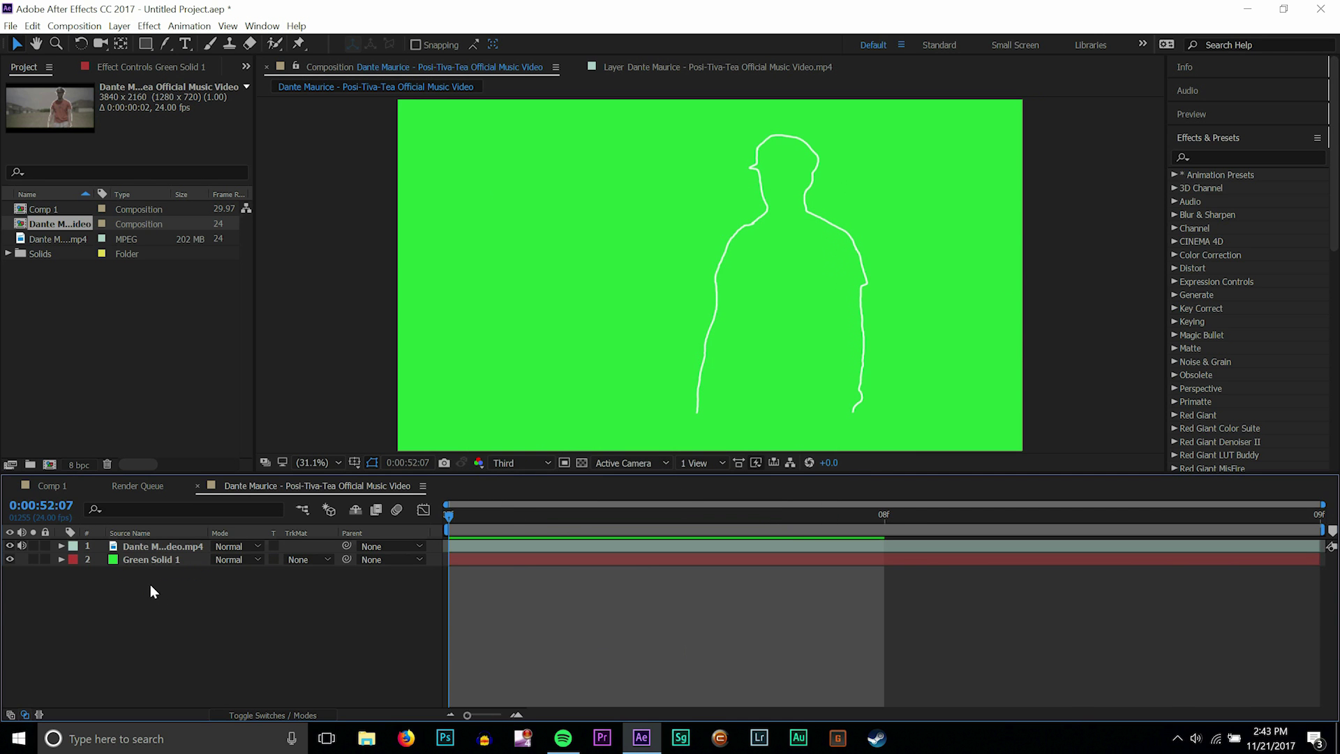
{"action": "left_click", "coordinate": [136, 566]}
{"action": "left_click", "coordinate": [32, 572]}
Step: Delete the Green Solid 1 layer
{"action": "left_click", "coordinate": [120, 564]}
{"action": "key", "text": "Delete"}
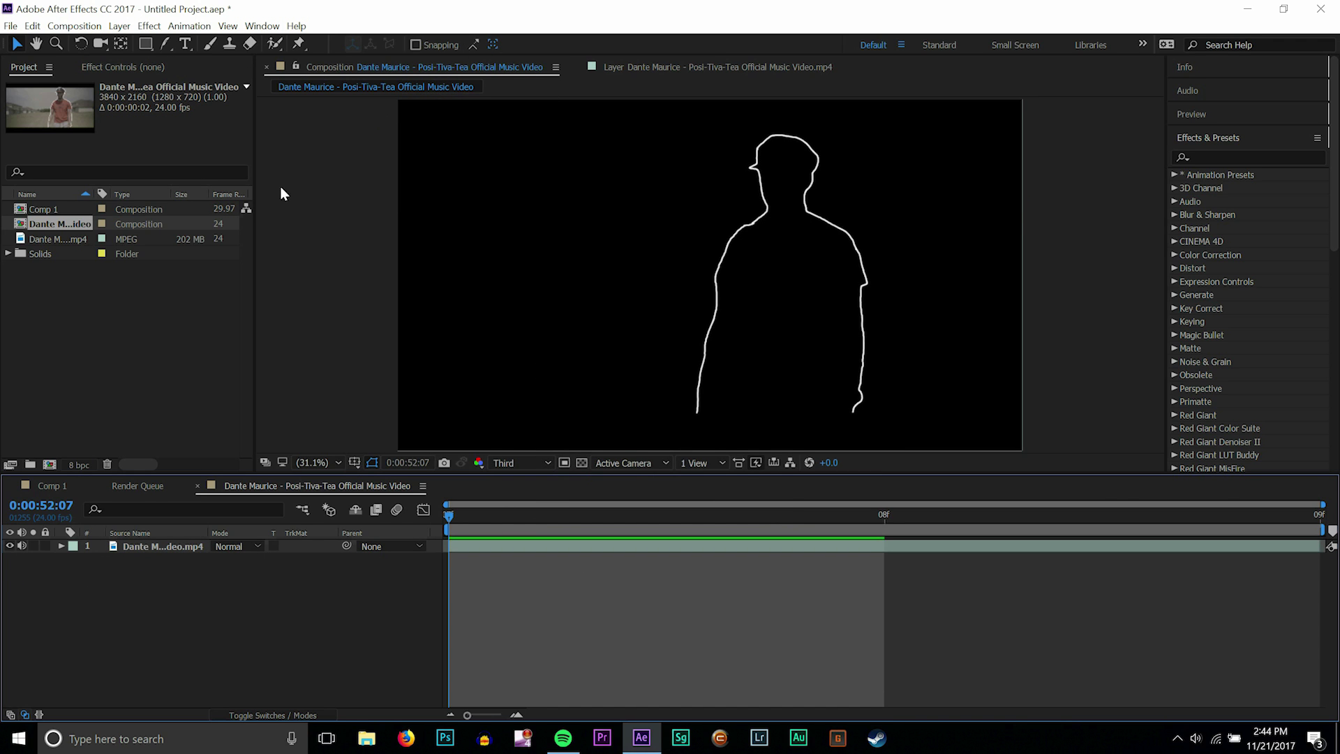
{"action": "left_click", "coordinate": [348, 178]}
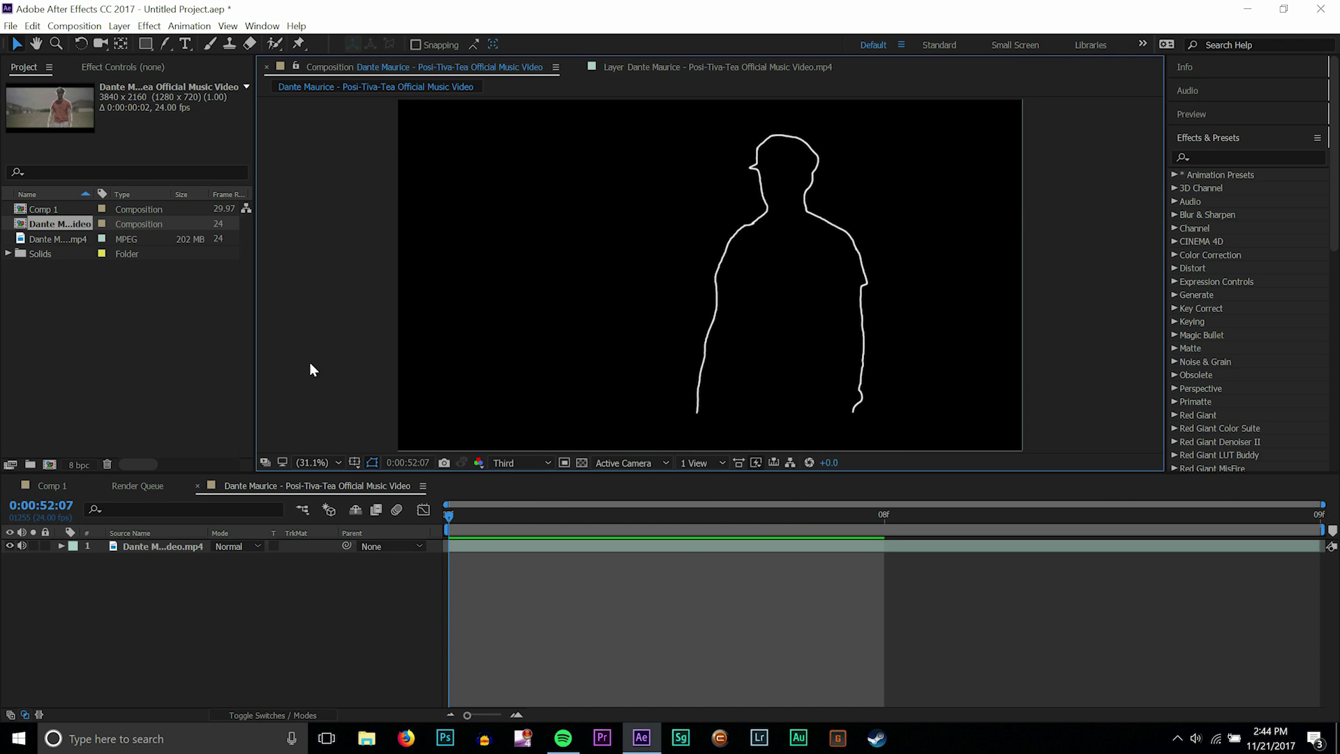
Step: Turn on the transparency grid so the outline shows over a checkerboard, comparing against black
{"action": "left_click", "coordinate": [582, 464]}
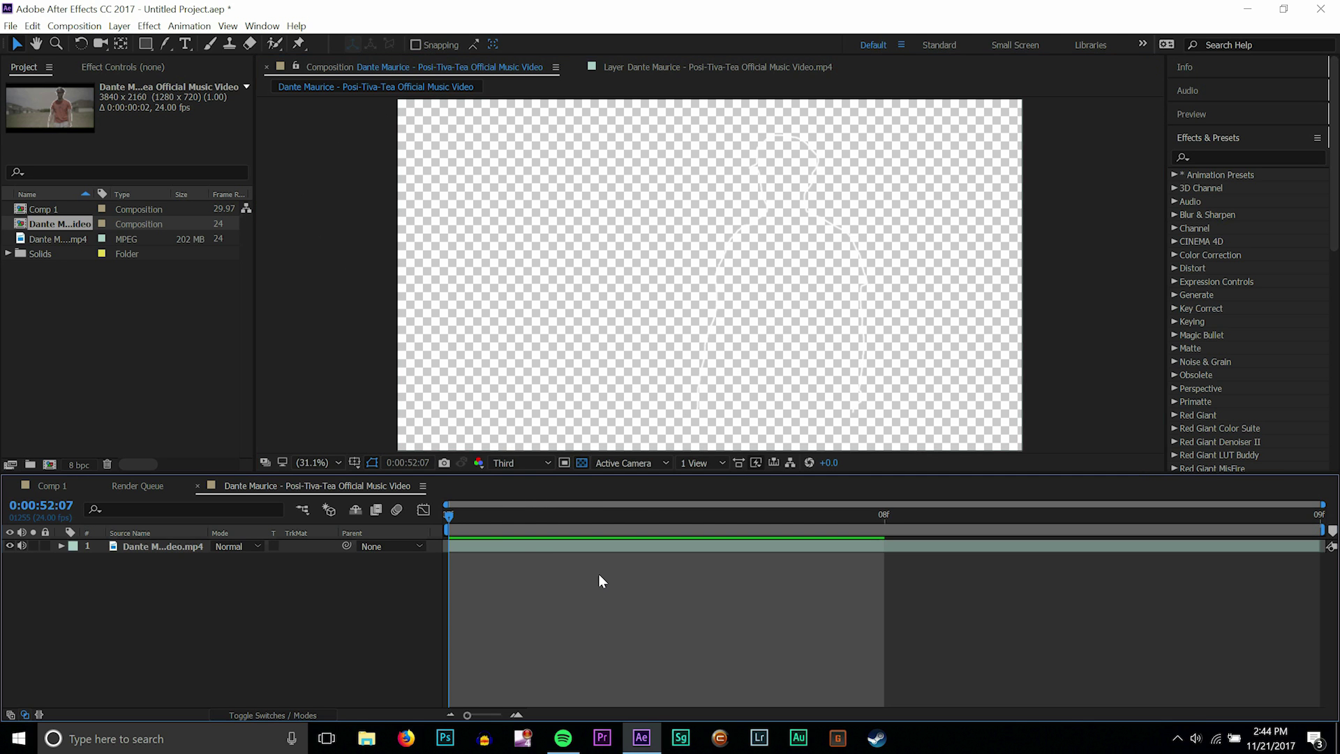
{"action": "left_click", "coordinate": [581, 464]}
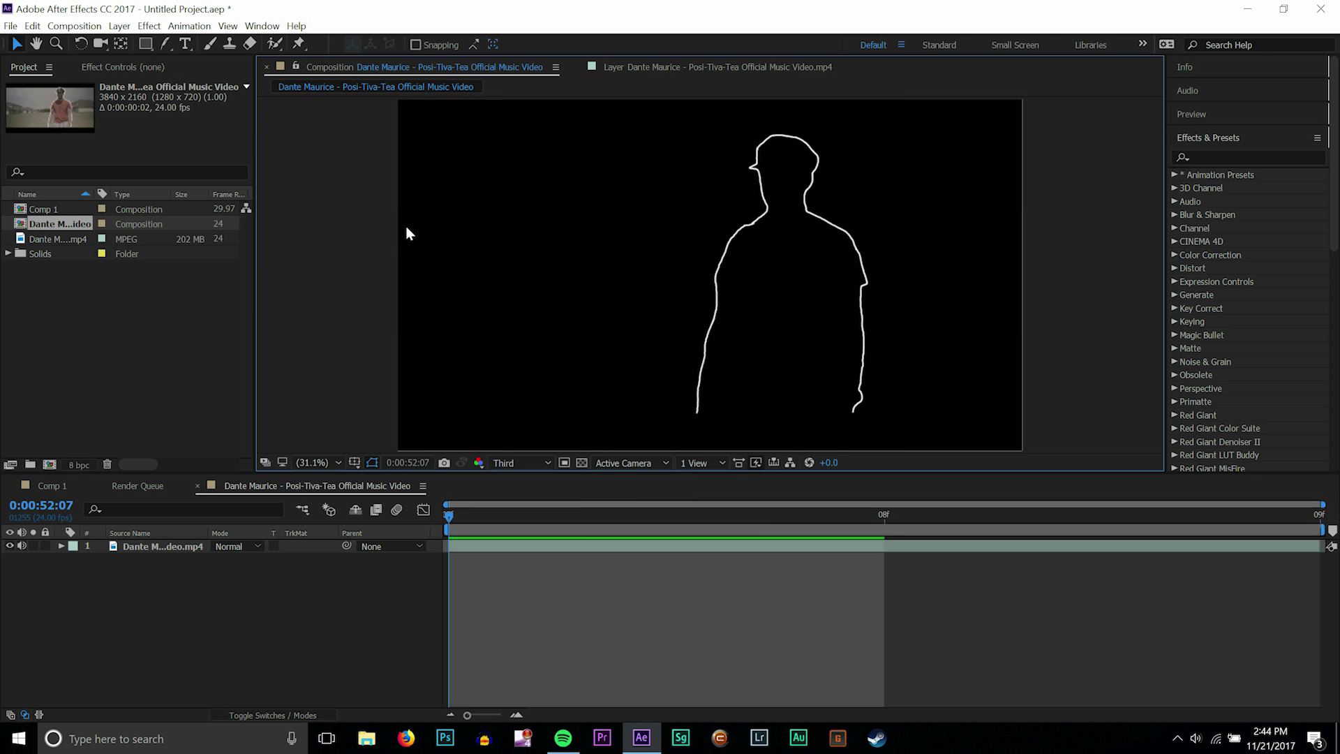
{"action": "left_click", "coordinate": [584, 464]}
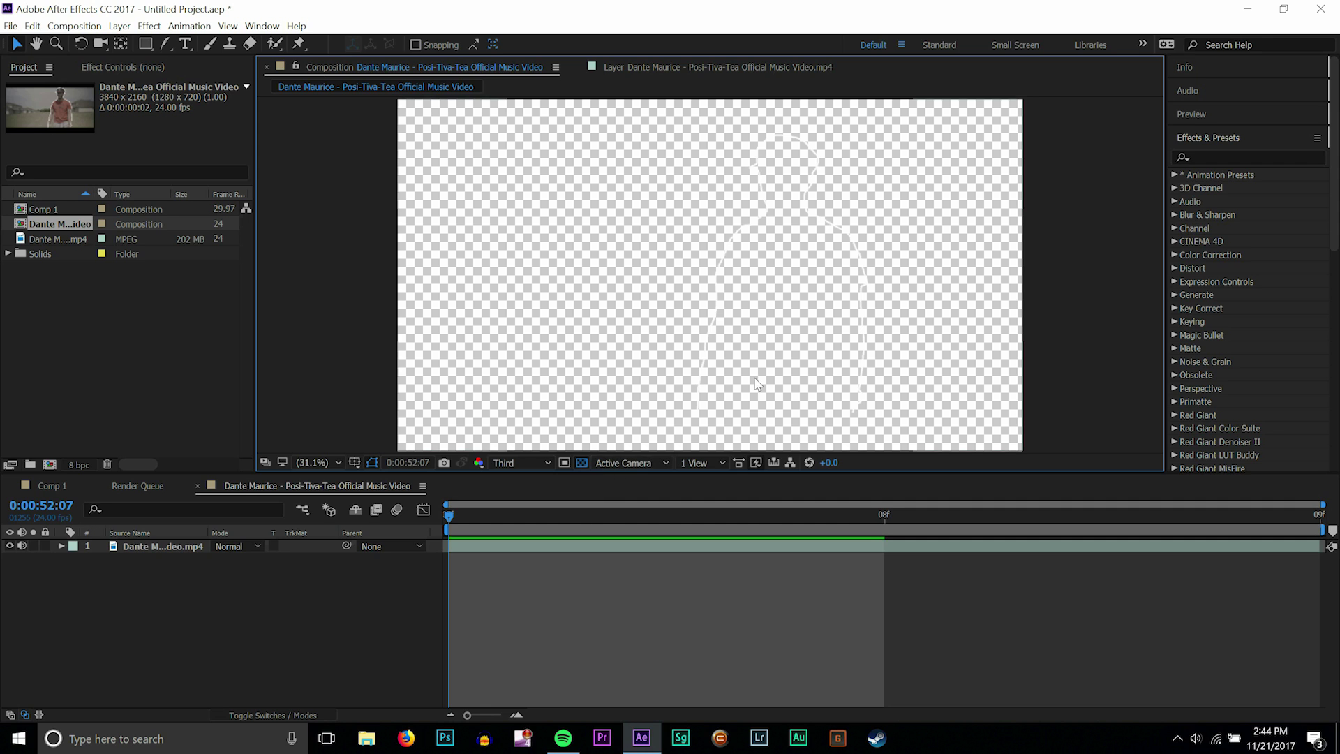
{"action": "left_click", "coordinate": [582, 463]}
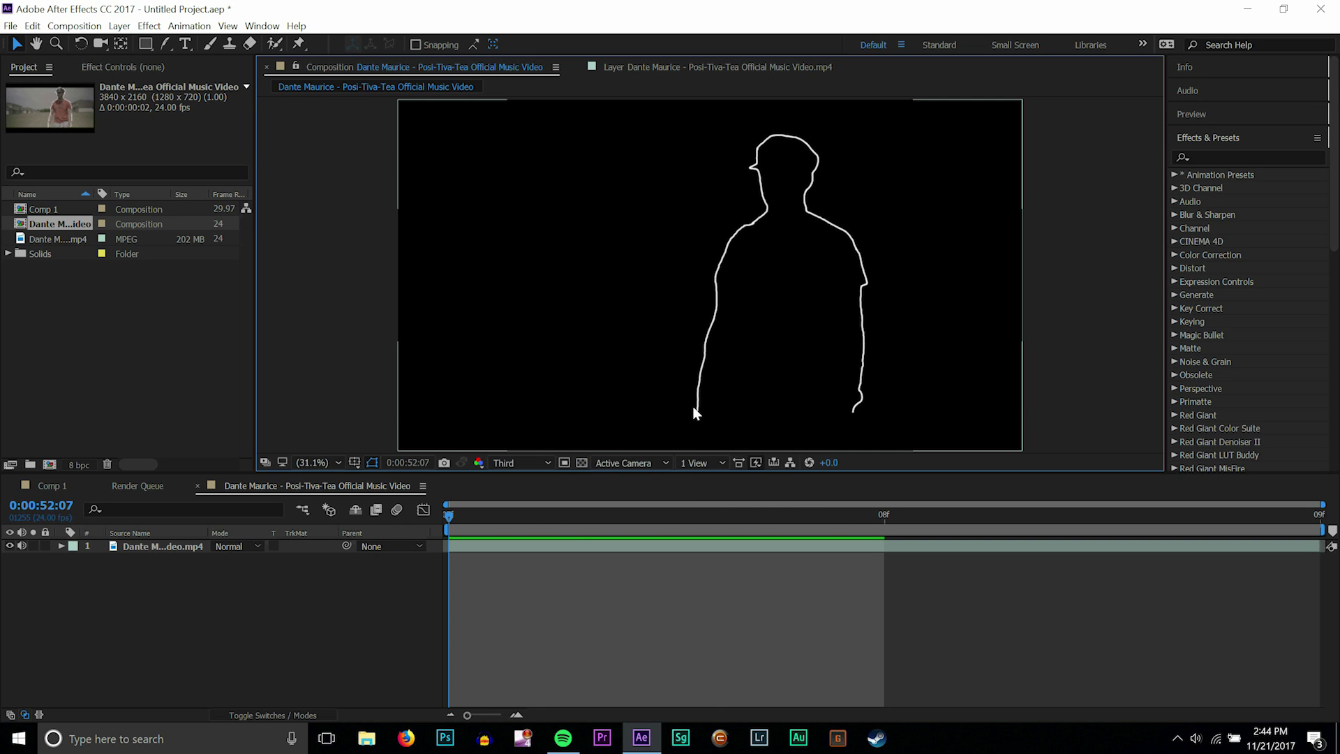
{"action": "left_click", "coordinate": [582, 464]}
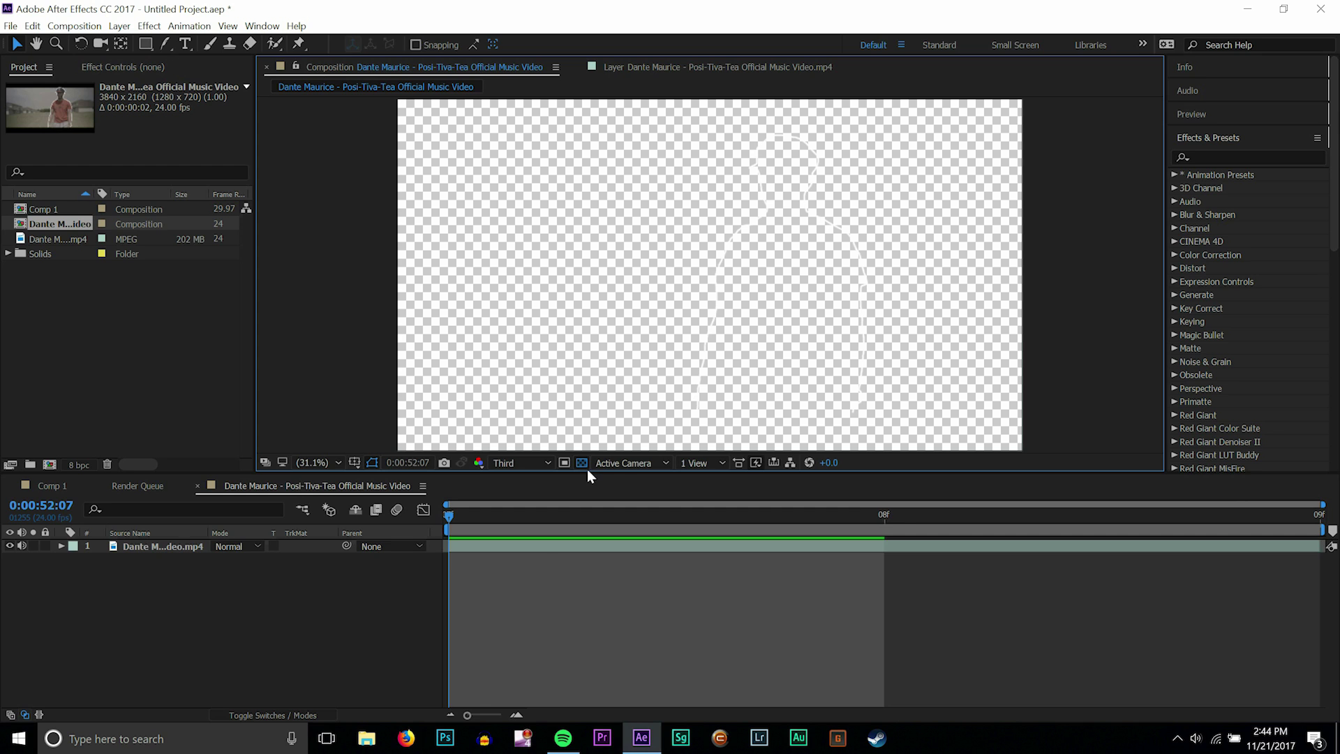
{"action": "left_click", "coordinate": [542, 588]}
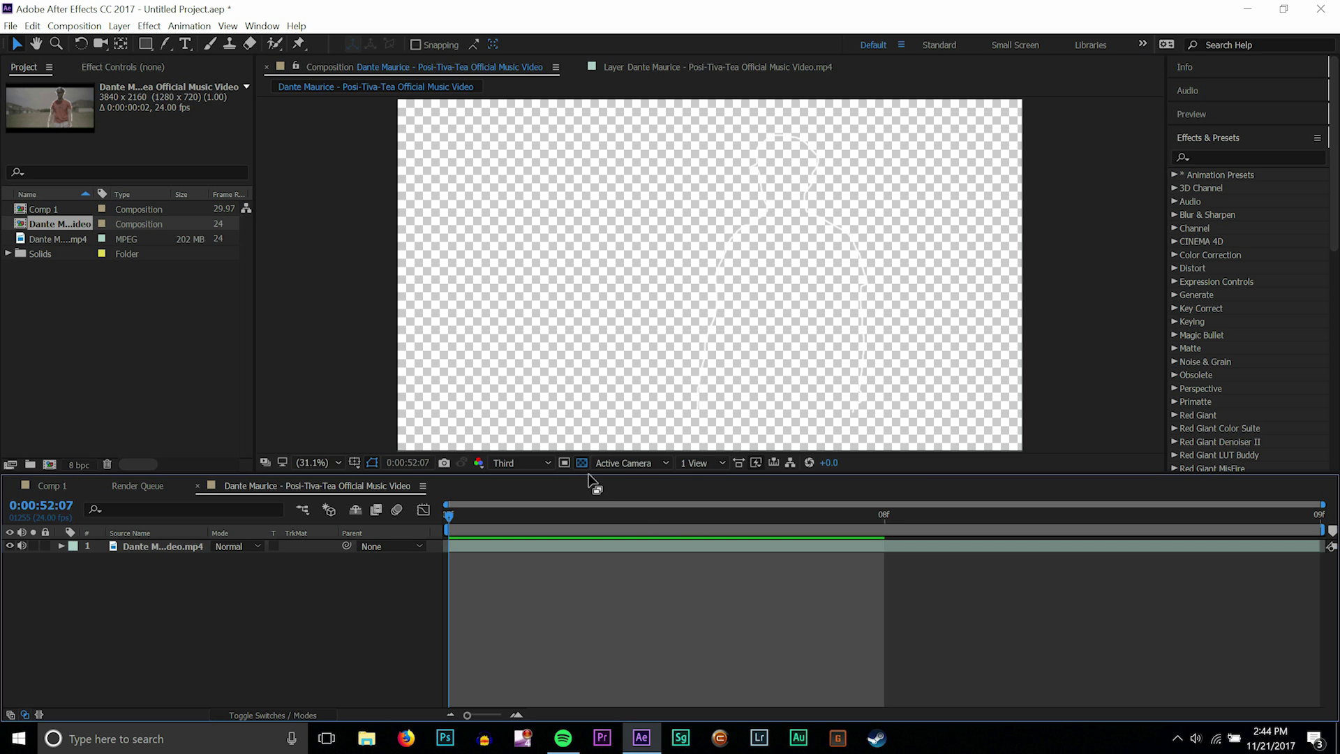
Step: Add the composition to the Render Queue
{"action": "left_click", "coordinate": [77, 27]}
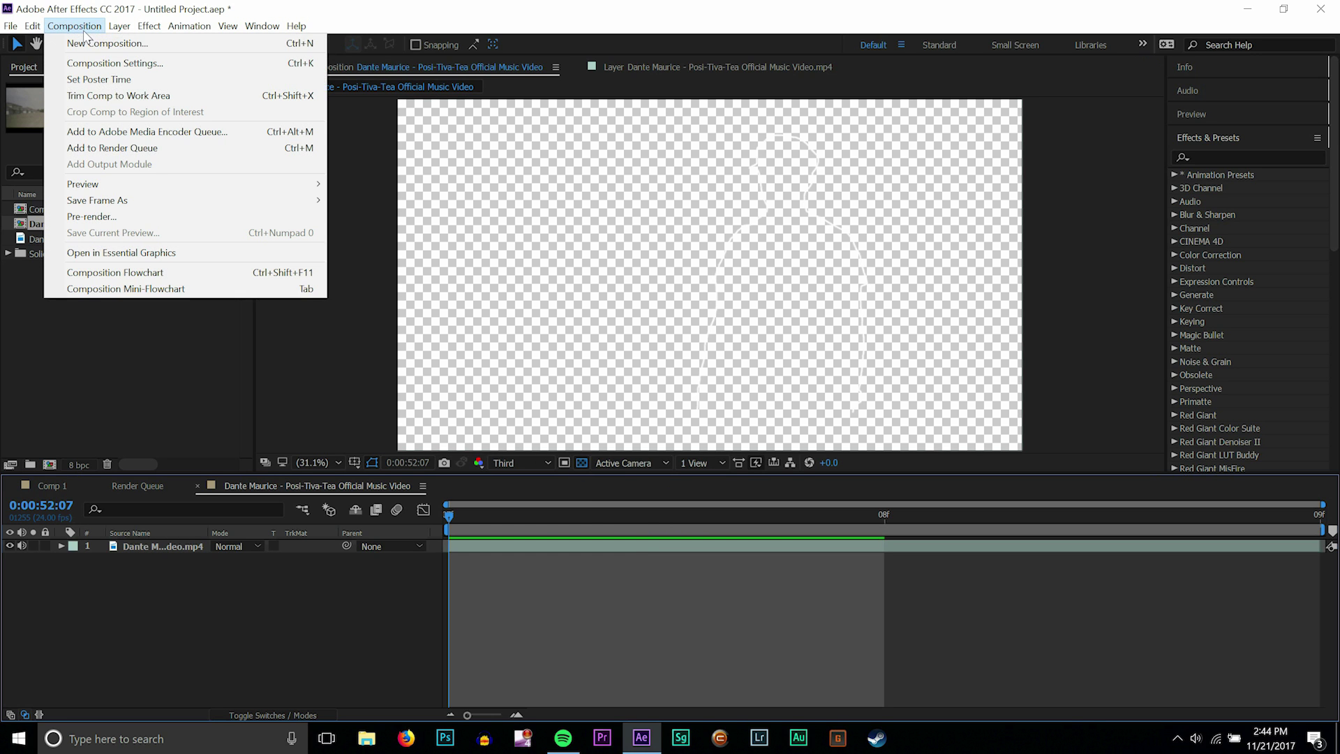
{"action": "left_click", "coordinate": [160, 147]}
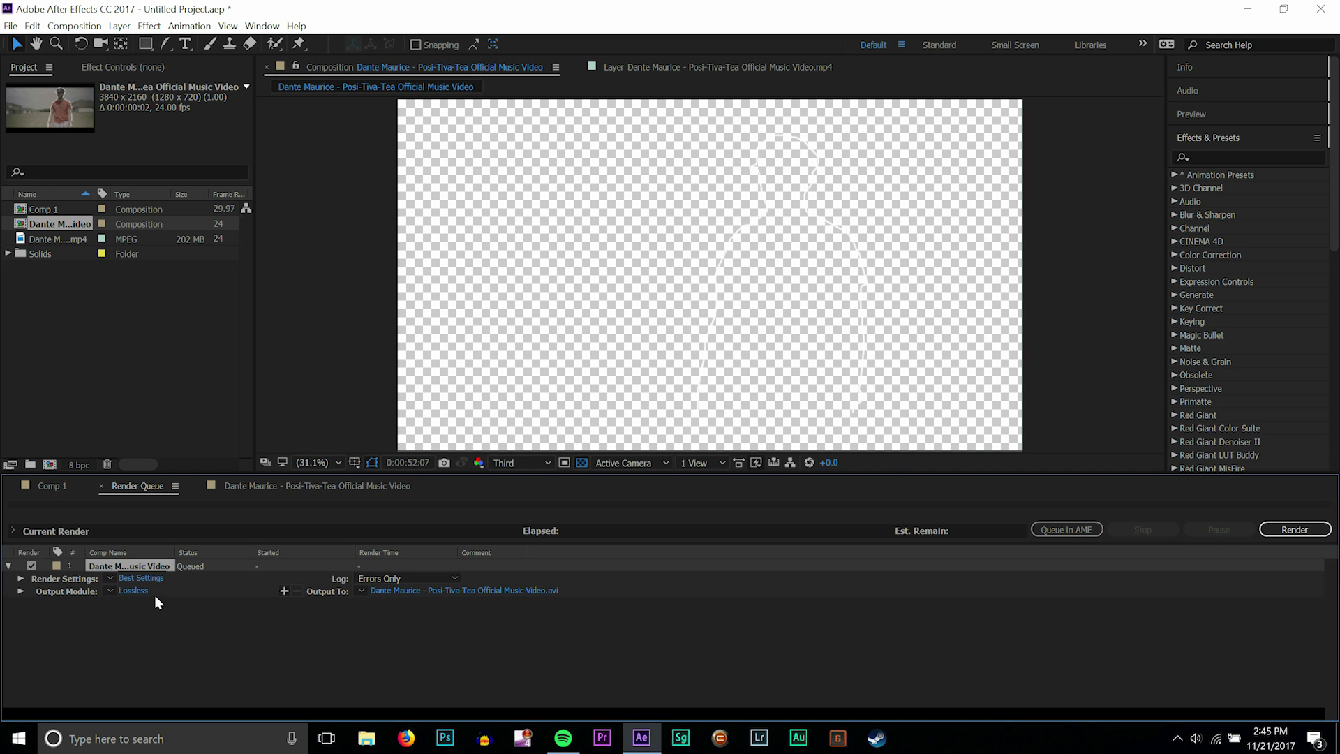
{"action": "left_click", "coordinate": [135, 591]}
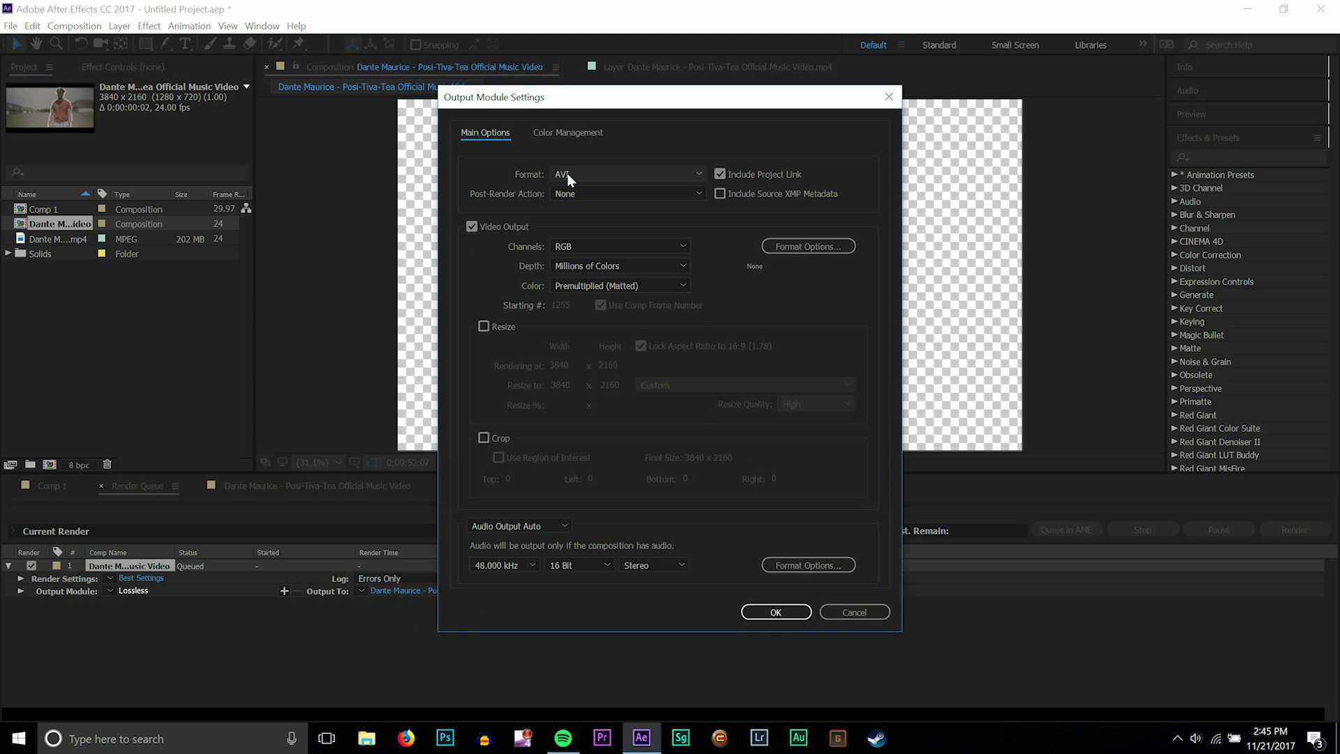
Step: Set the output module to QuickTime format with RGB + Alpha channels
{"action": "left_click", "coordinate": [569, 176]}
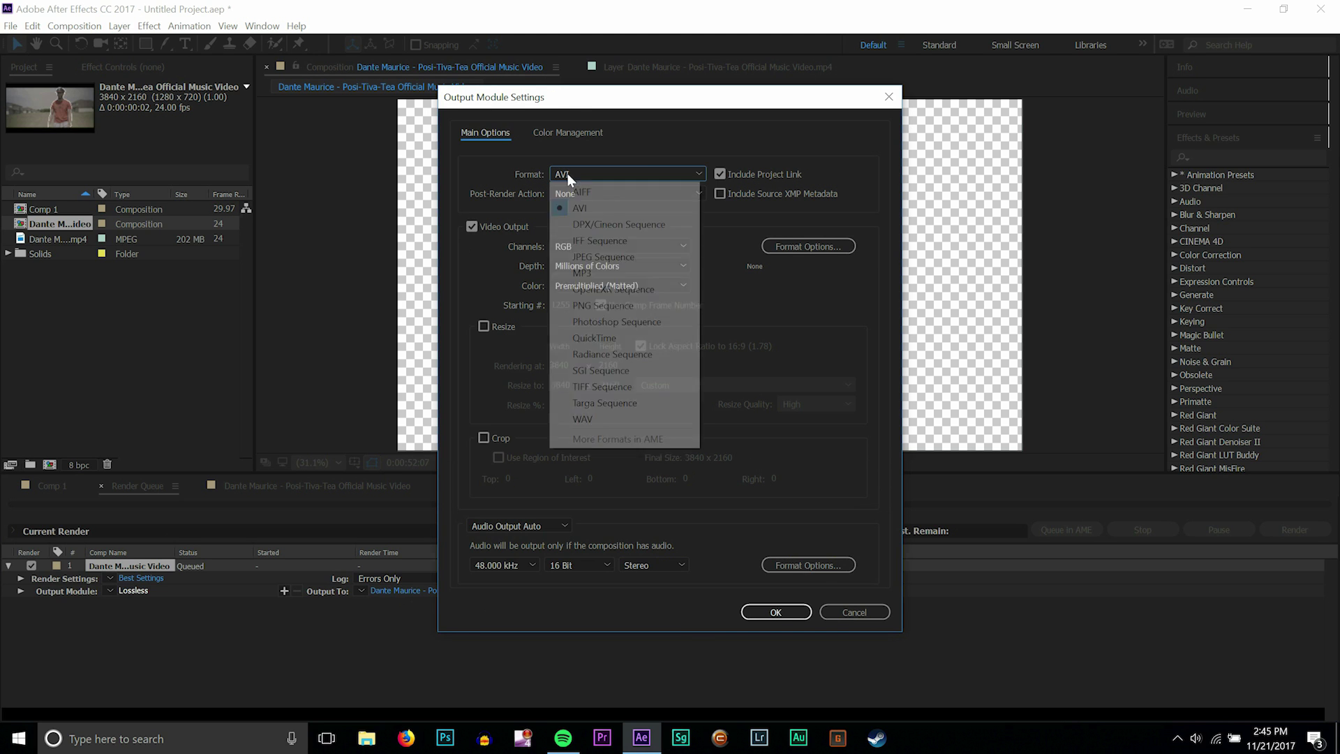
{"action": "left_click", "coordinate": [615, 338]}
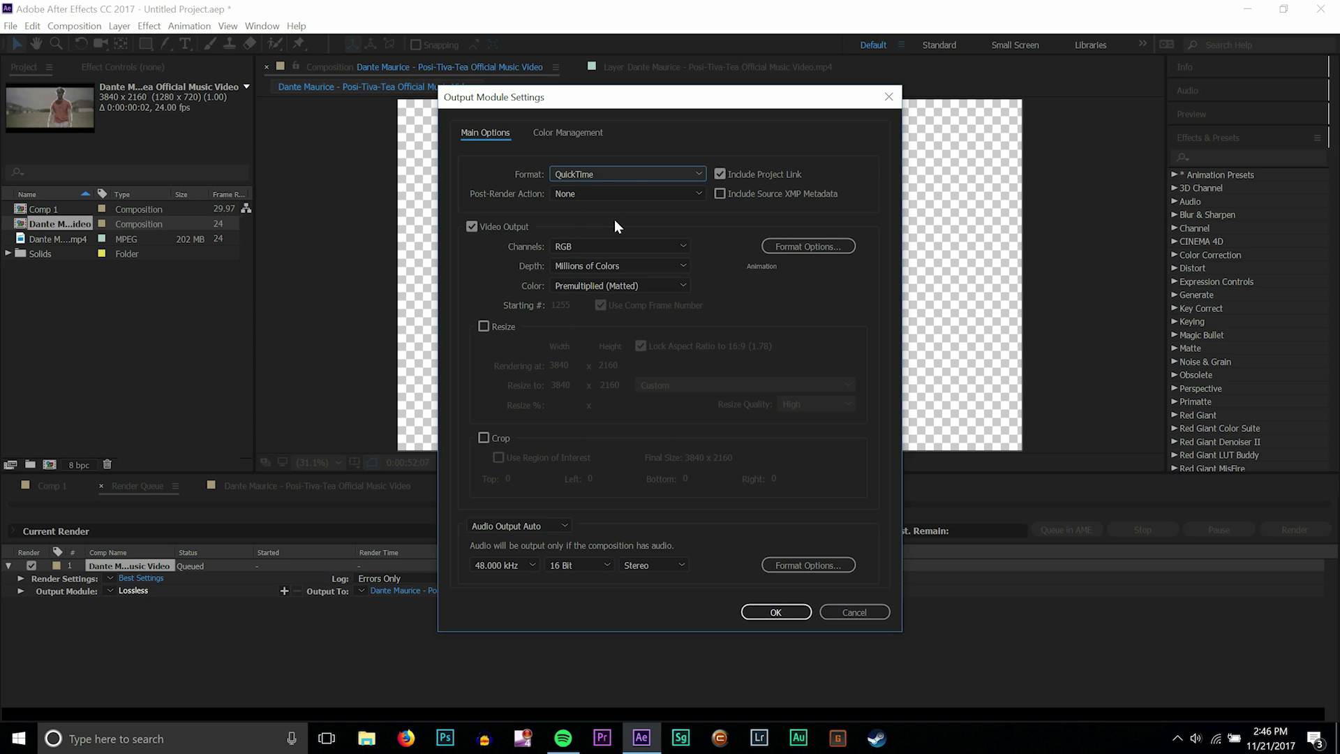
{"action": "left_click", "coordinate": [630, 179]}
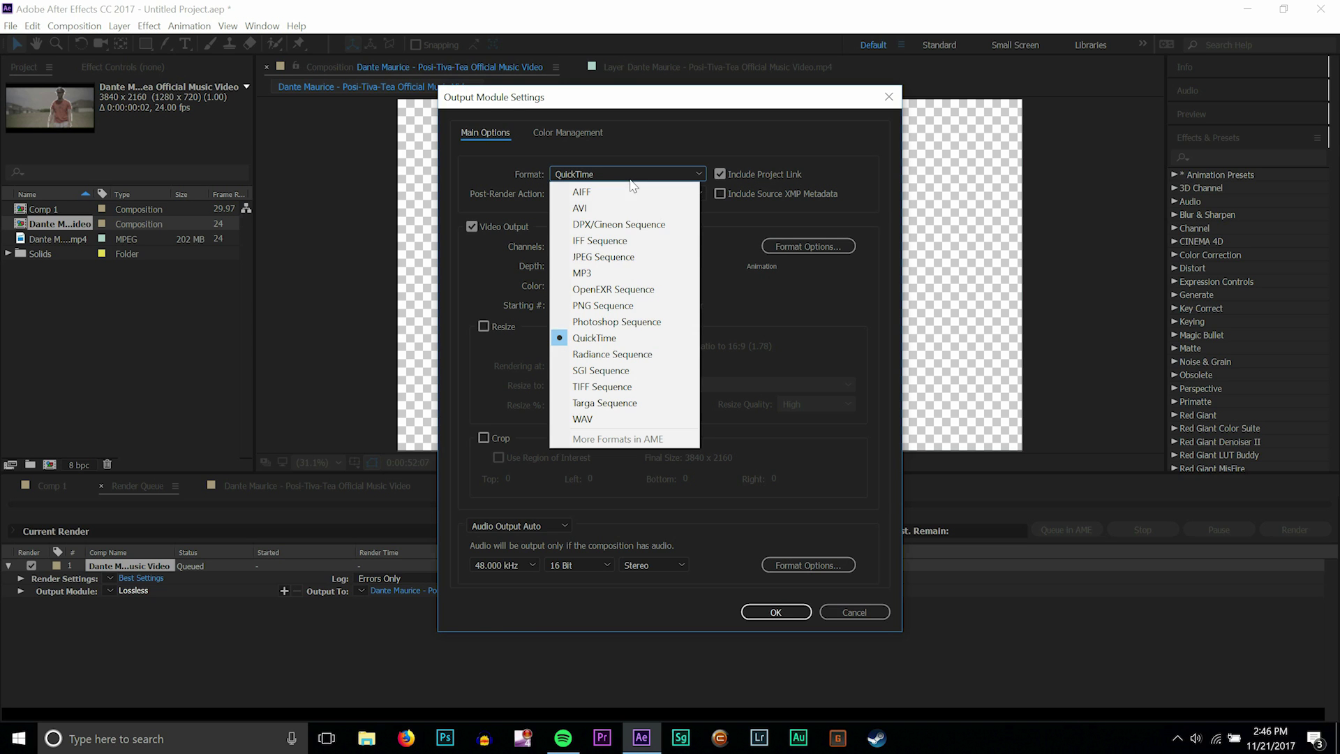
{"action": "left_click", "coordinate": [605, 337]}
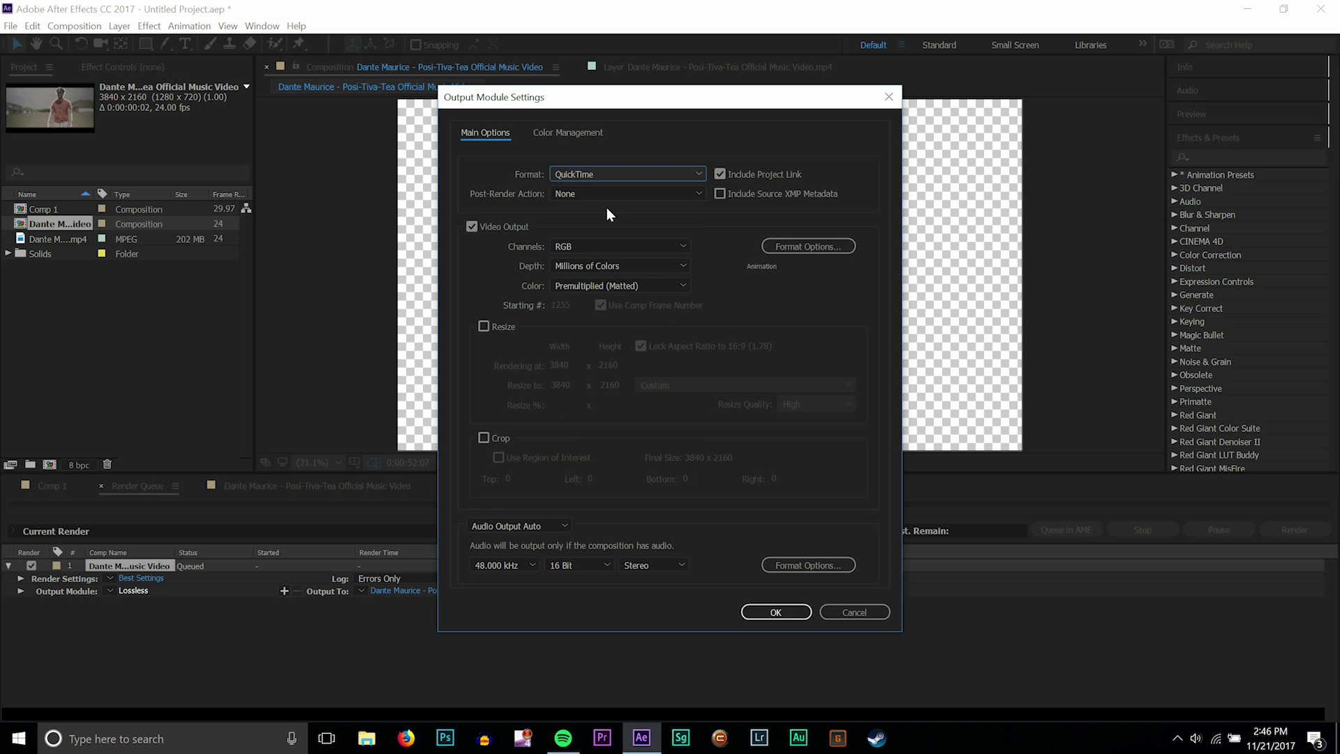
{"action": "left_click", "coordinate": [604, 173]}
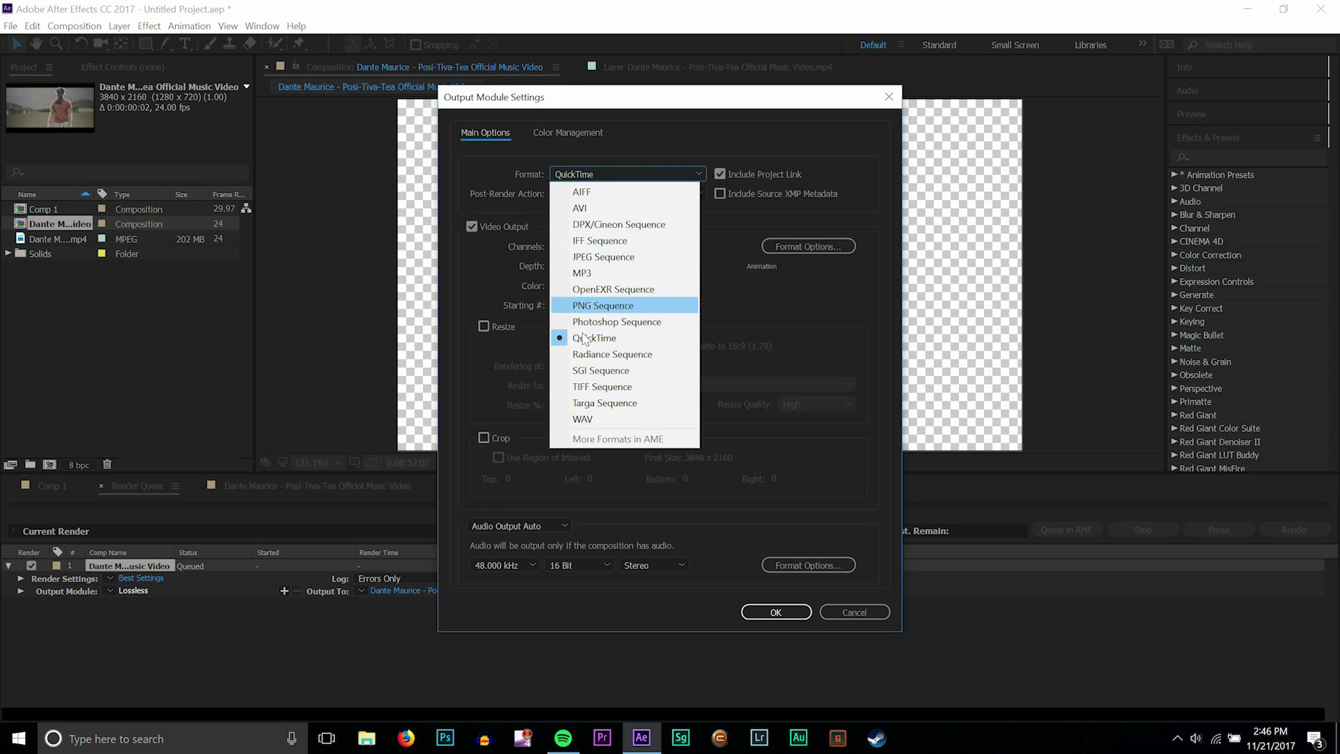
{"action": "left_click", "coordinate": [593, 338]}
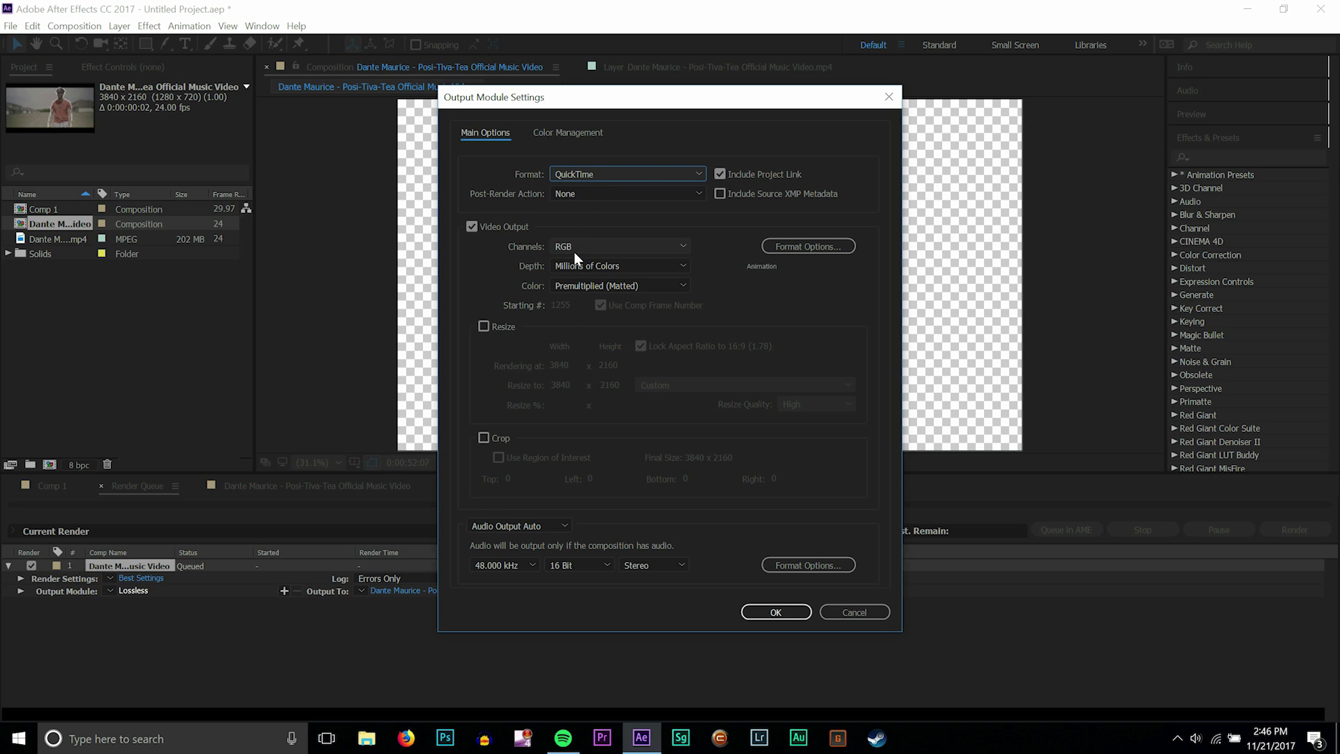
{"action": "left_click", "coordinate": [574, 250]}
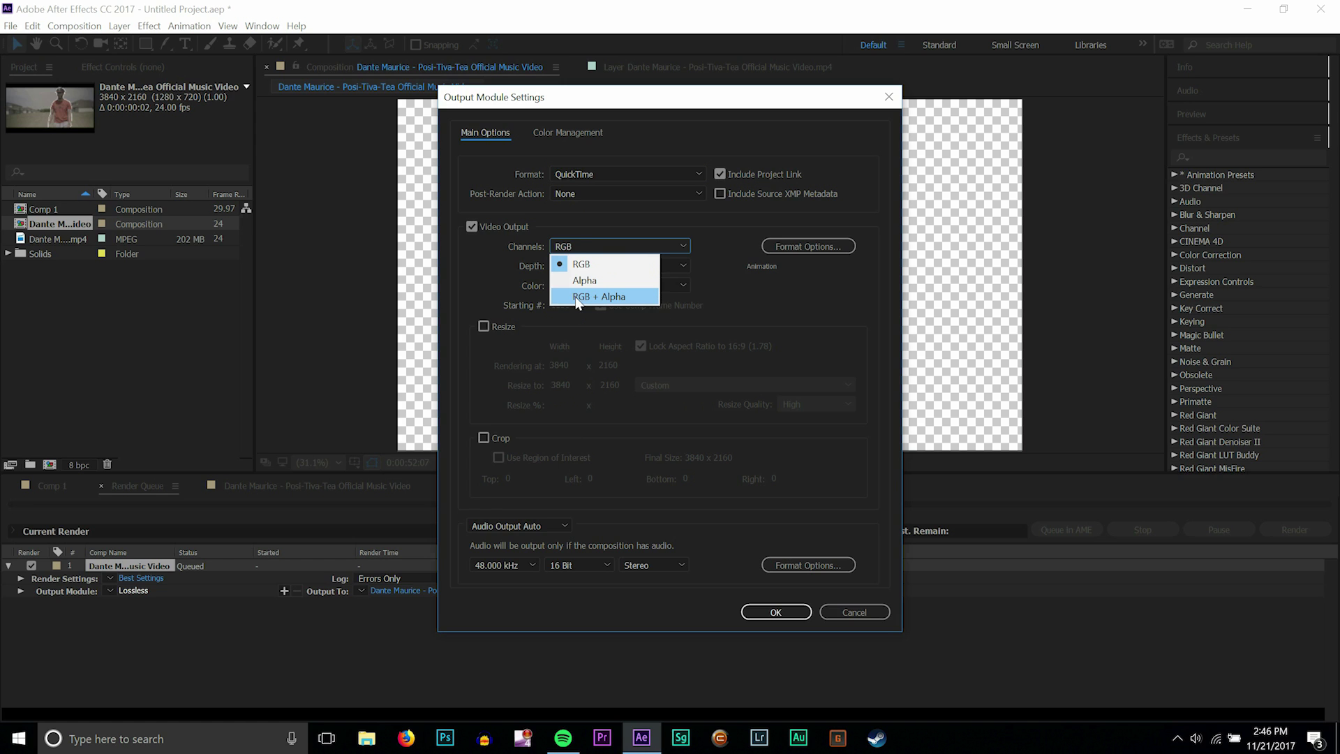
{"action": "left_click", "coordinate": [577, 299]}
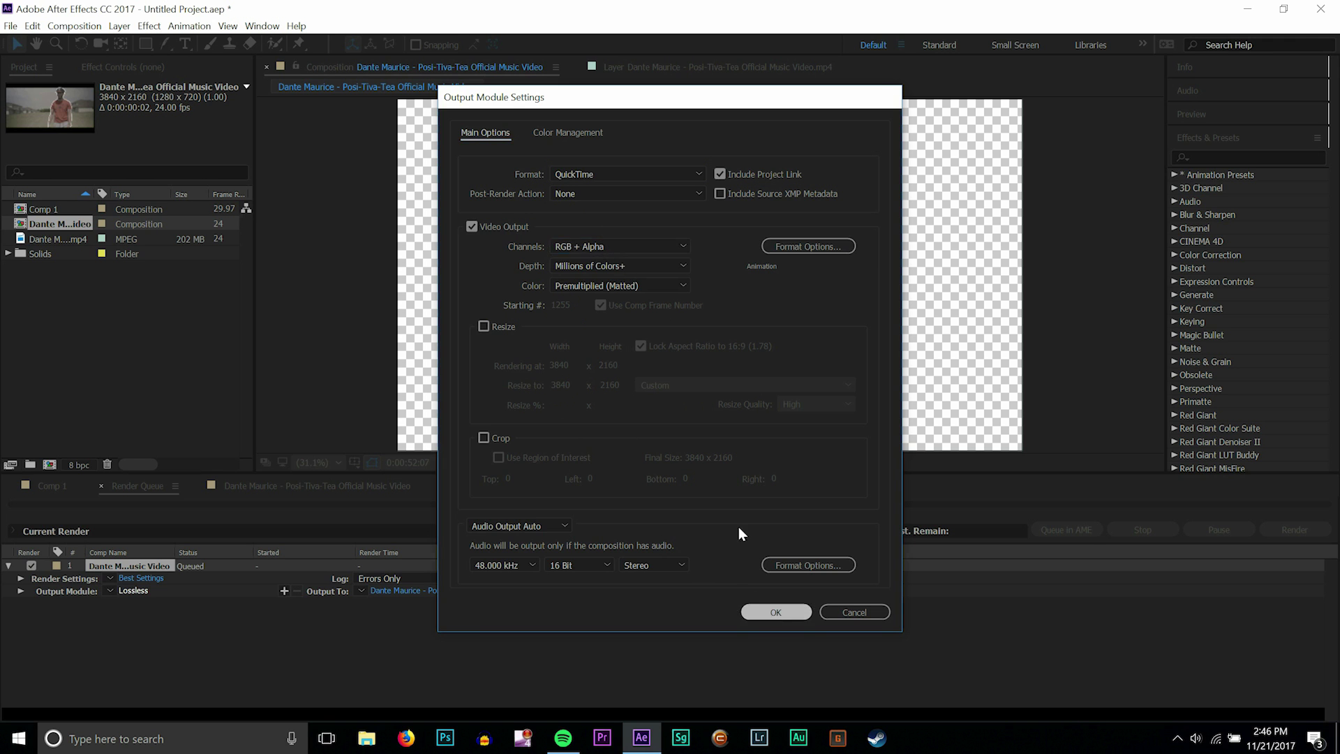
{"action": "left_click", "coordinate": [773, 611]}
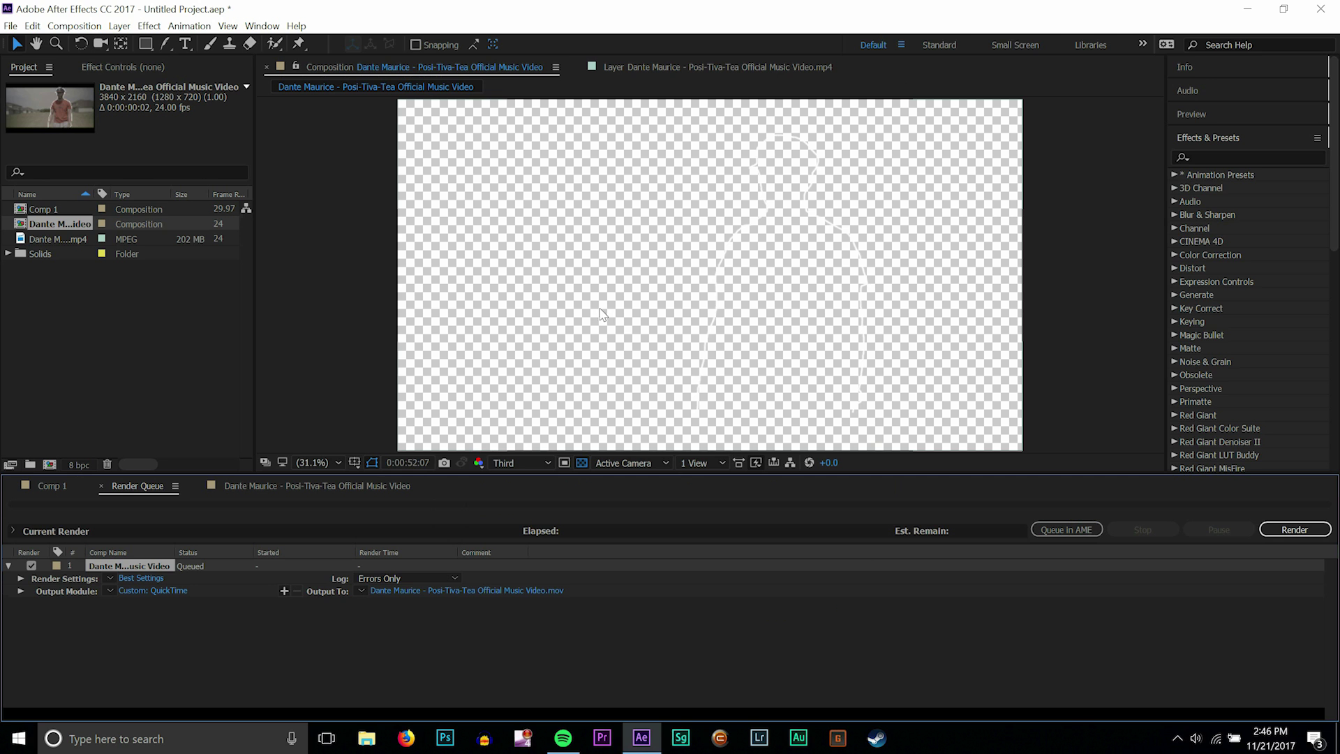
{"action": "left_click", "coordinate": [175, 589]}
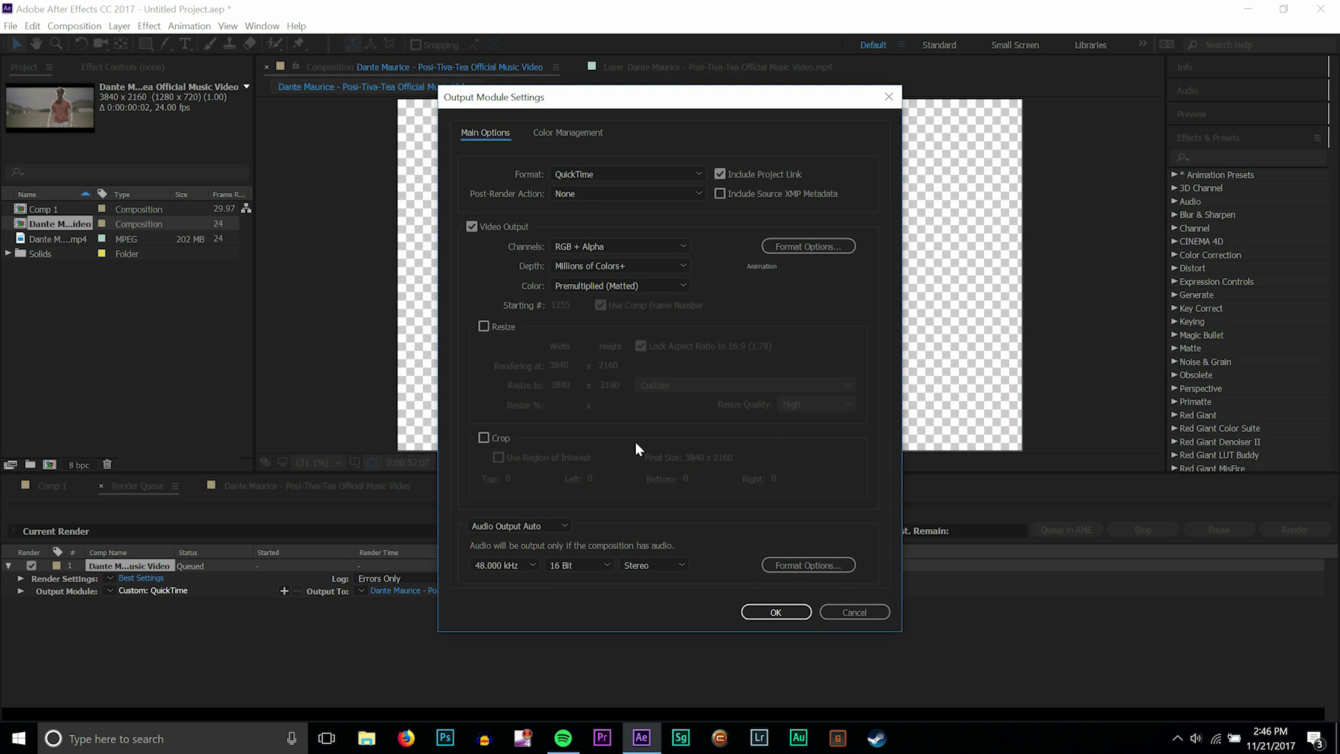
{"action": "key", "text": "Return"}
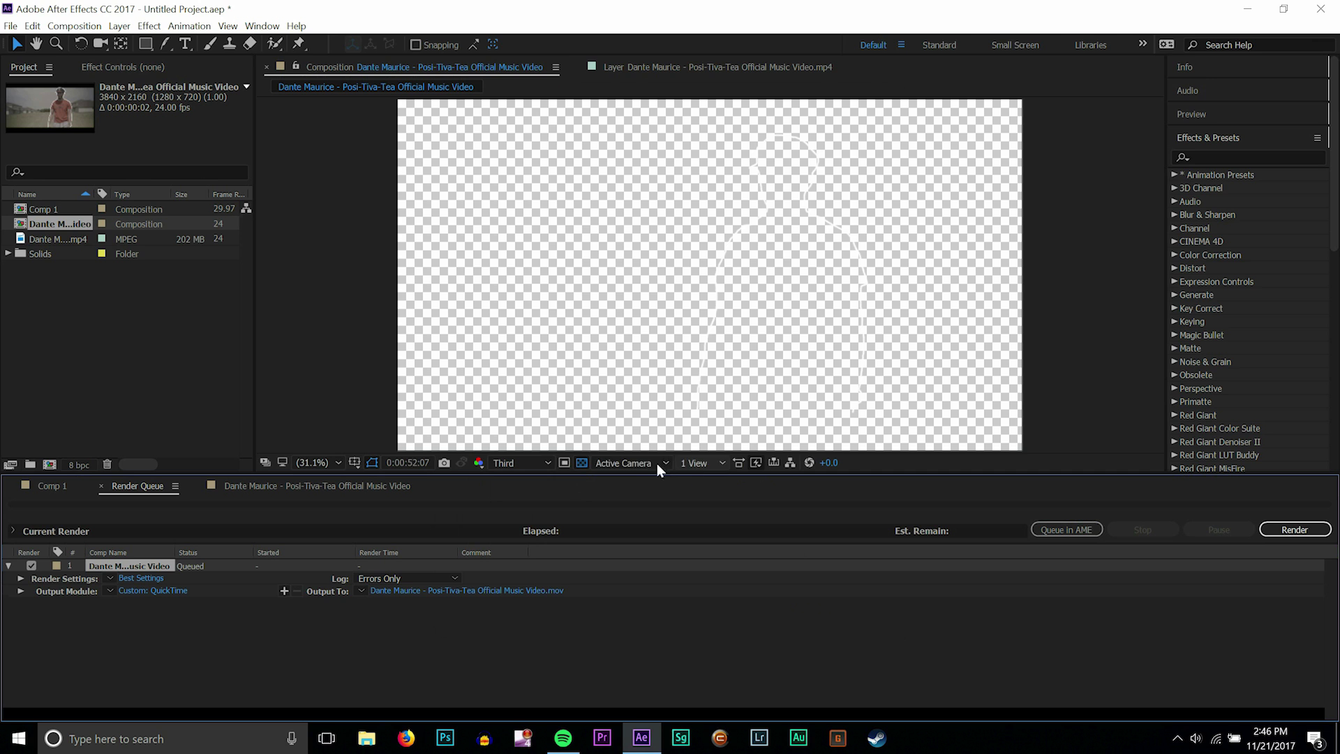
{"action": "left_click", "coordinate": [132, 591]}
{"action": "left_click", "coordinate": [584, 174]}
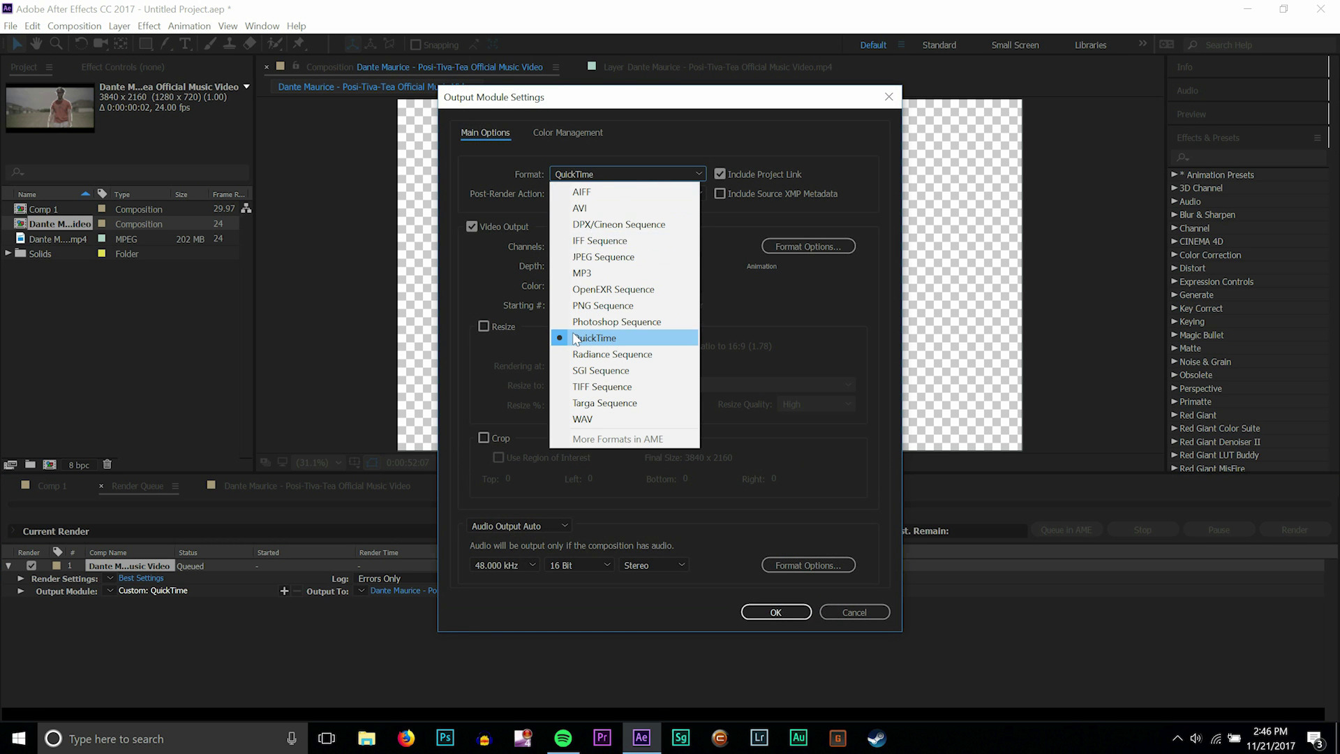
{"action": "left_click", "coordinate": [527, 238]}
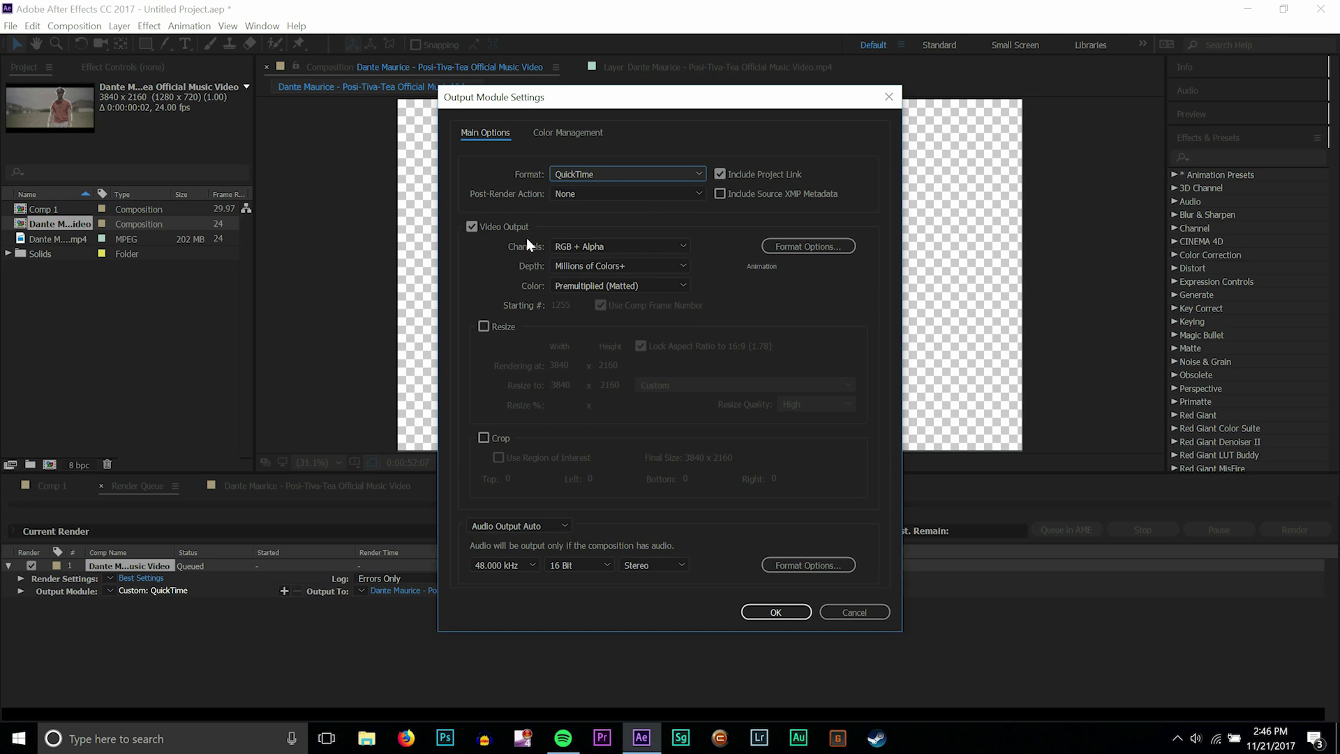
{"action": "left_click", "coordinate": [603, 250]}
{"action": "left_click", "coordinate": [604, 297]}
{"action": "left_click", "coordinate": [751, 612]}
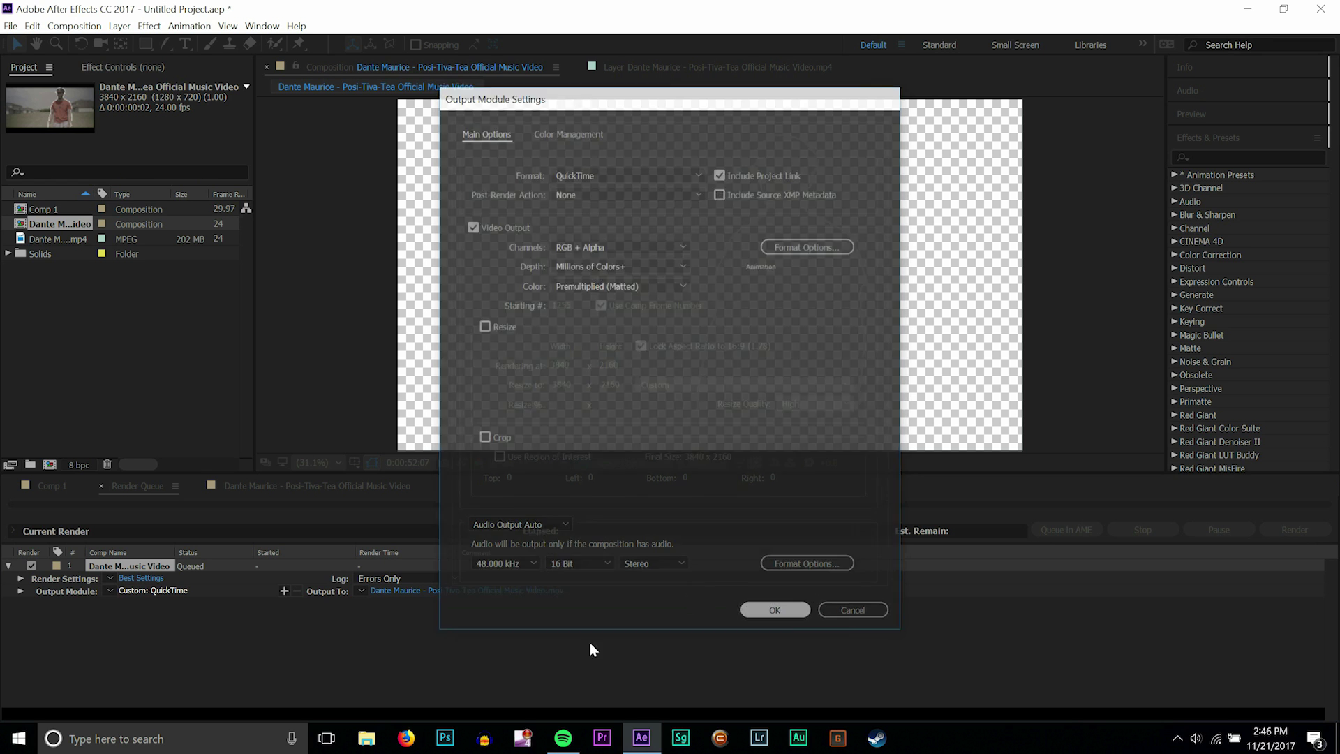
{"action": "left_click", "coordinate": [529, 592]}
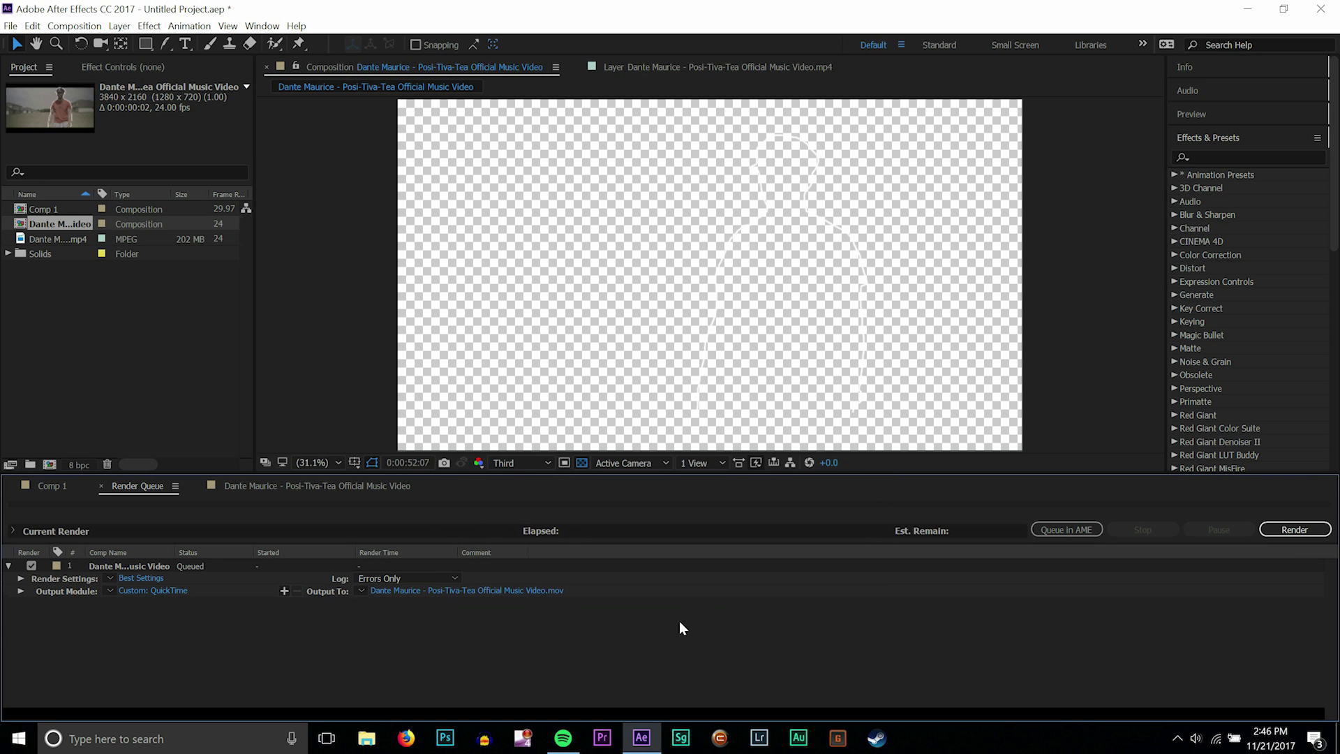
Step: Set Comp 1's output module to QuickTime with RGB + Alpha channels
{"action": "left_click", "coordinate": [161, 568]}
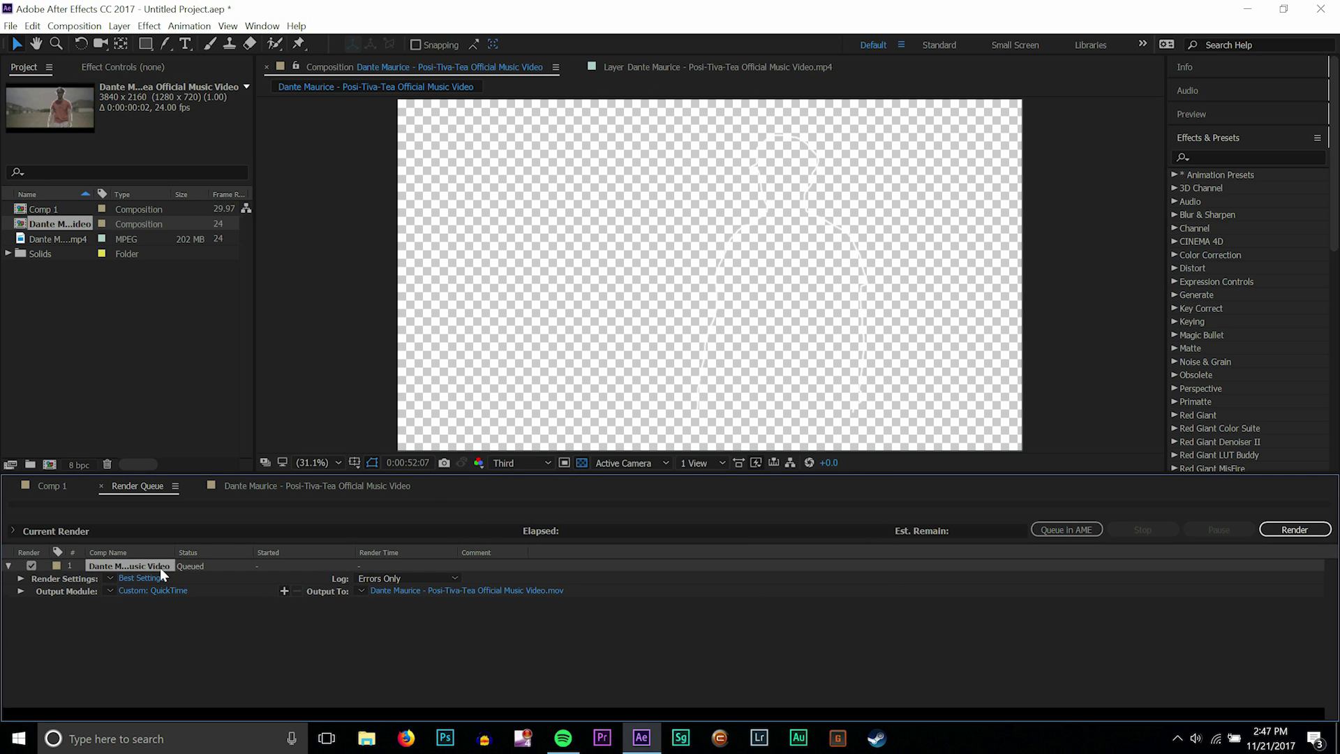
{"action": "left_click", "coordinate": [49, 485]}
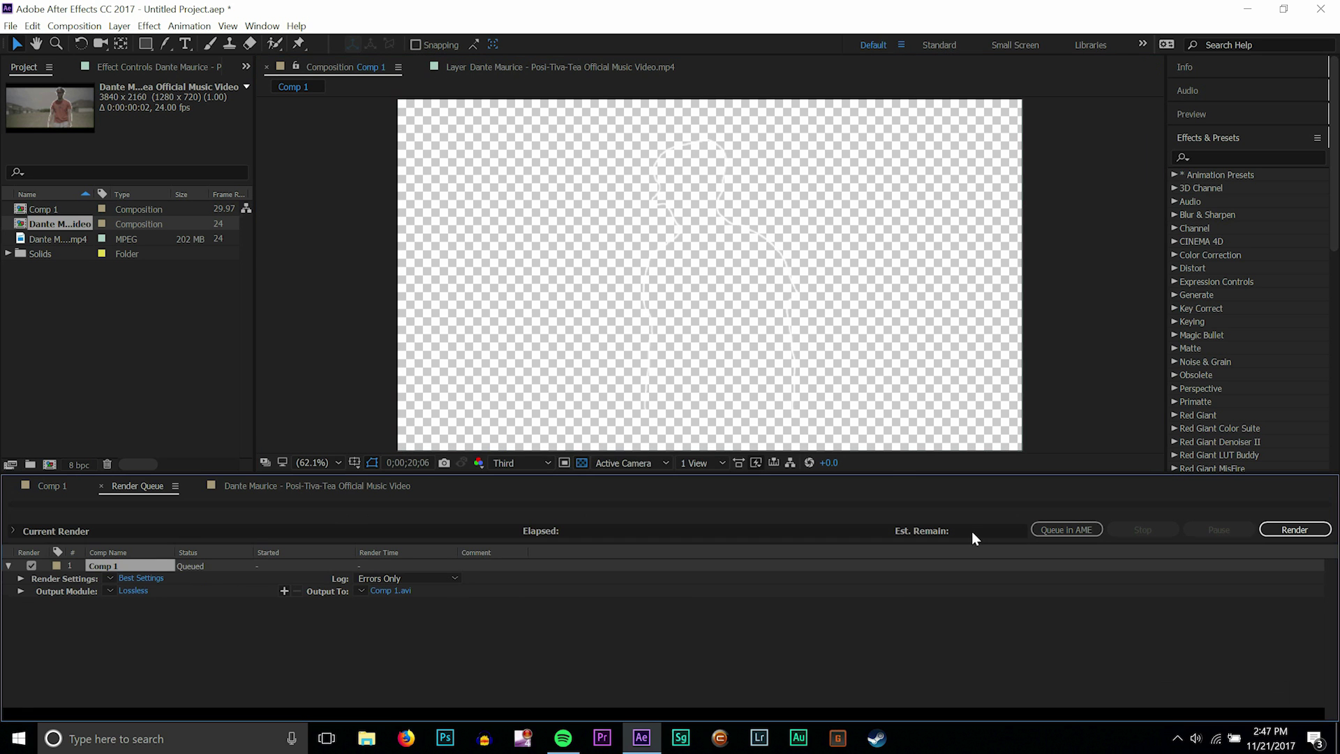
{"action": "left_click", "coordinate": [132, 590]}
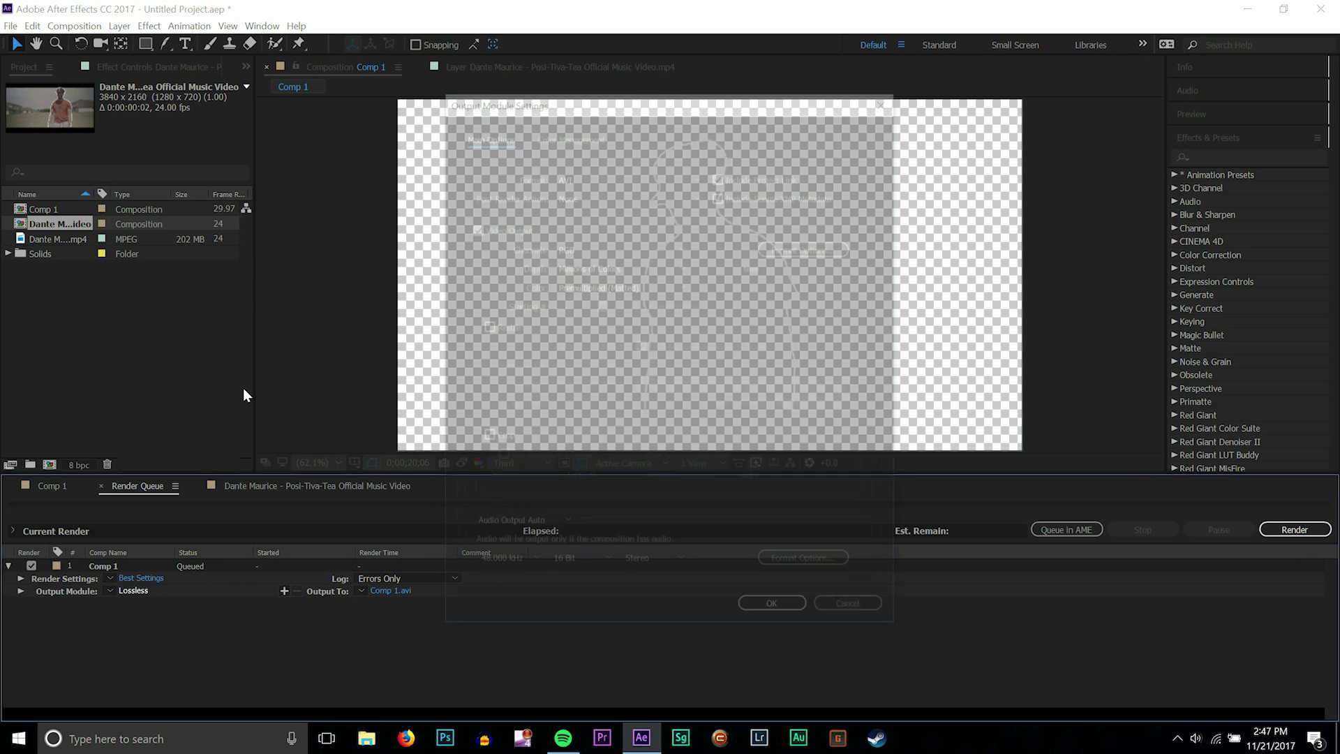
{"action": "left_click", "coordinate": [628, 173]}
{"action": "left_click", "coordinate": [598, 318]}
{"action": "left_click", "coordinate": [599, 240]}
{"action": "left_click", "coordinate": [664, 291]}
{"action": "left_click", "coordinate": [777, 612]}
Step: Name the render output 'Music Video Test' and render it
{"action": "left_click", "coordinate": [375, 589]}
{"action": "type", "text": "Music Video Test"}
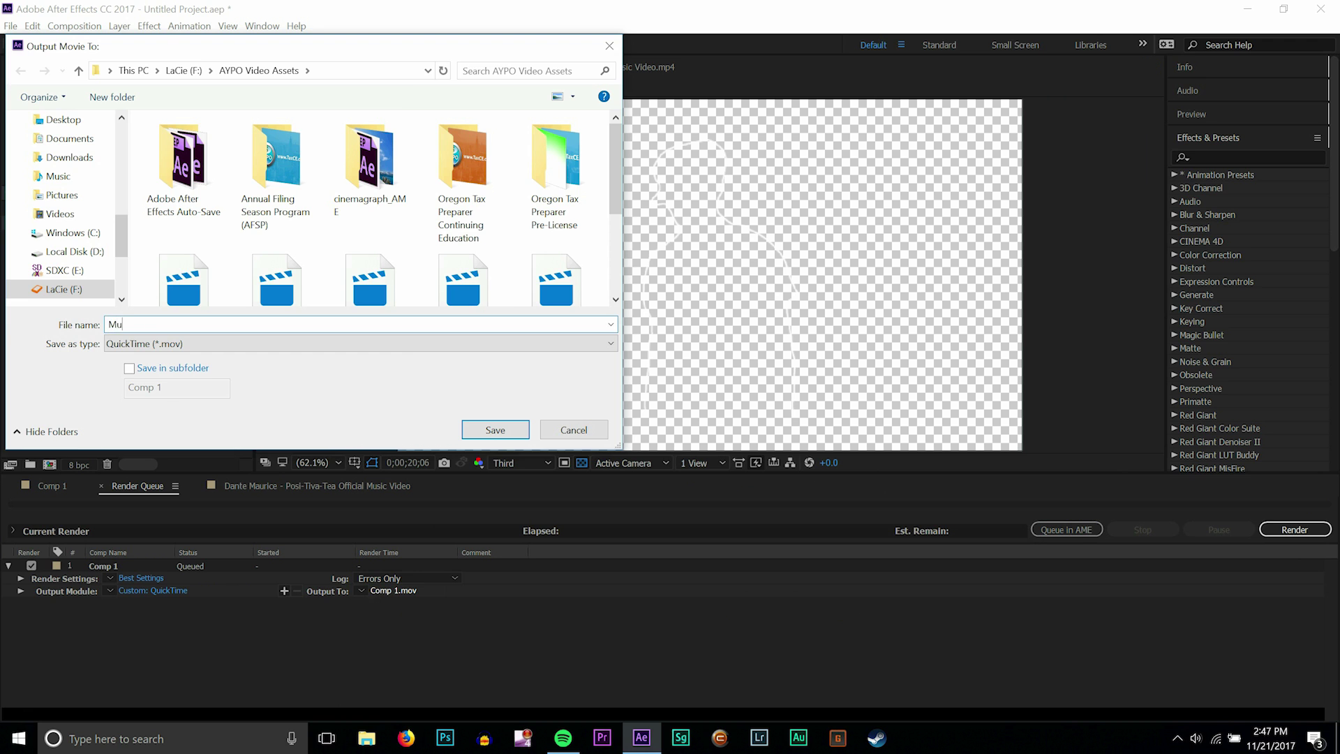
{"action": "key", "text": "Return"}
{"action": "key", "text": "Return"}
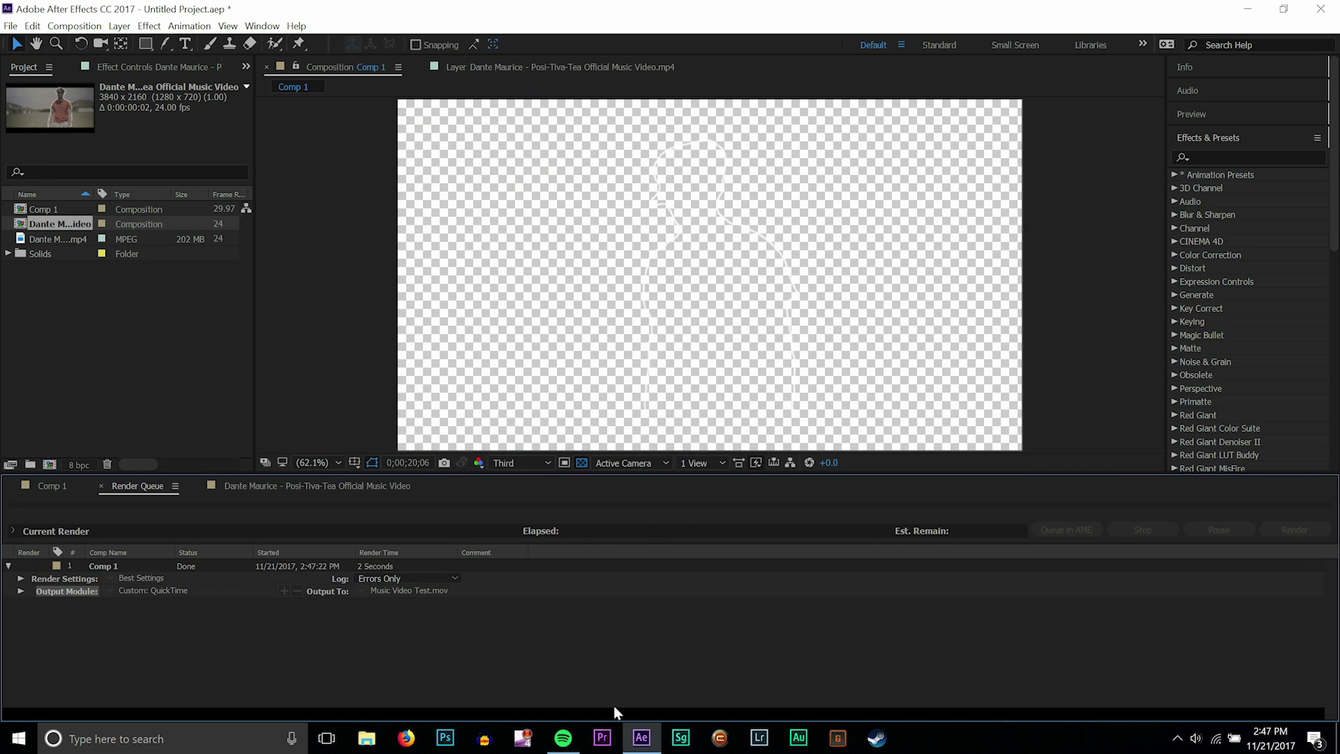
{"action": "left_click", "coordinate": [603, 737]}
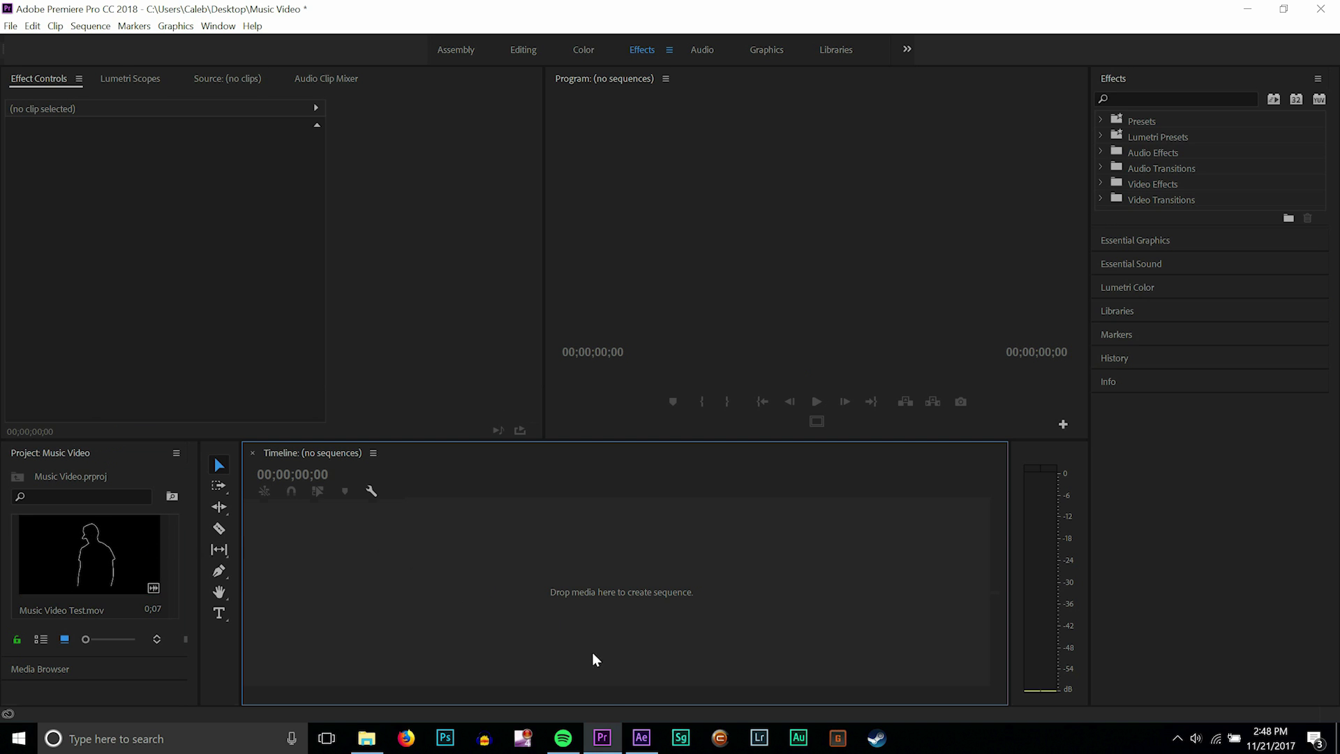
{"action": "left_click", "coordinate": [630, 741]}
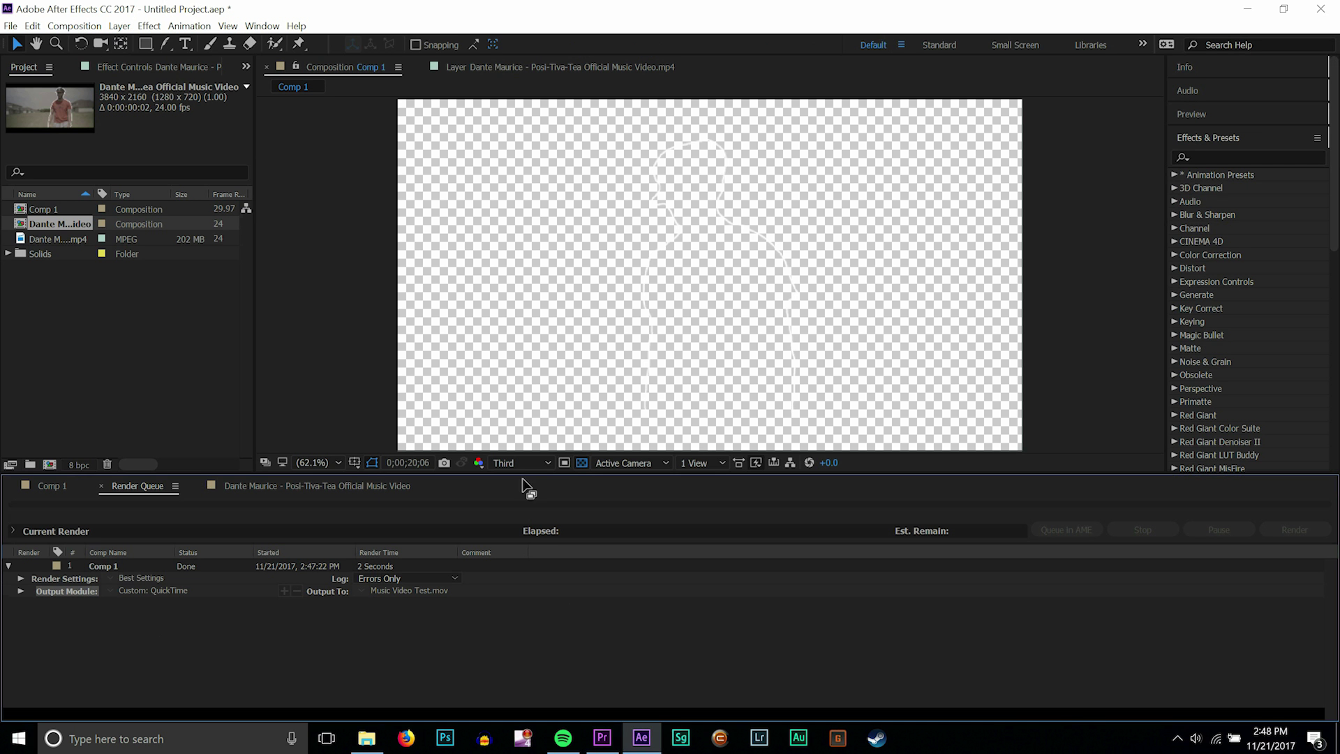
Step: Preview the outline animation on a black background
{"action": "left_click", "coordinate": [581, 463]}
{"action": "key", "text": "space"}
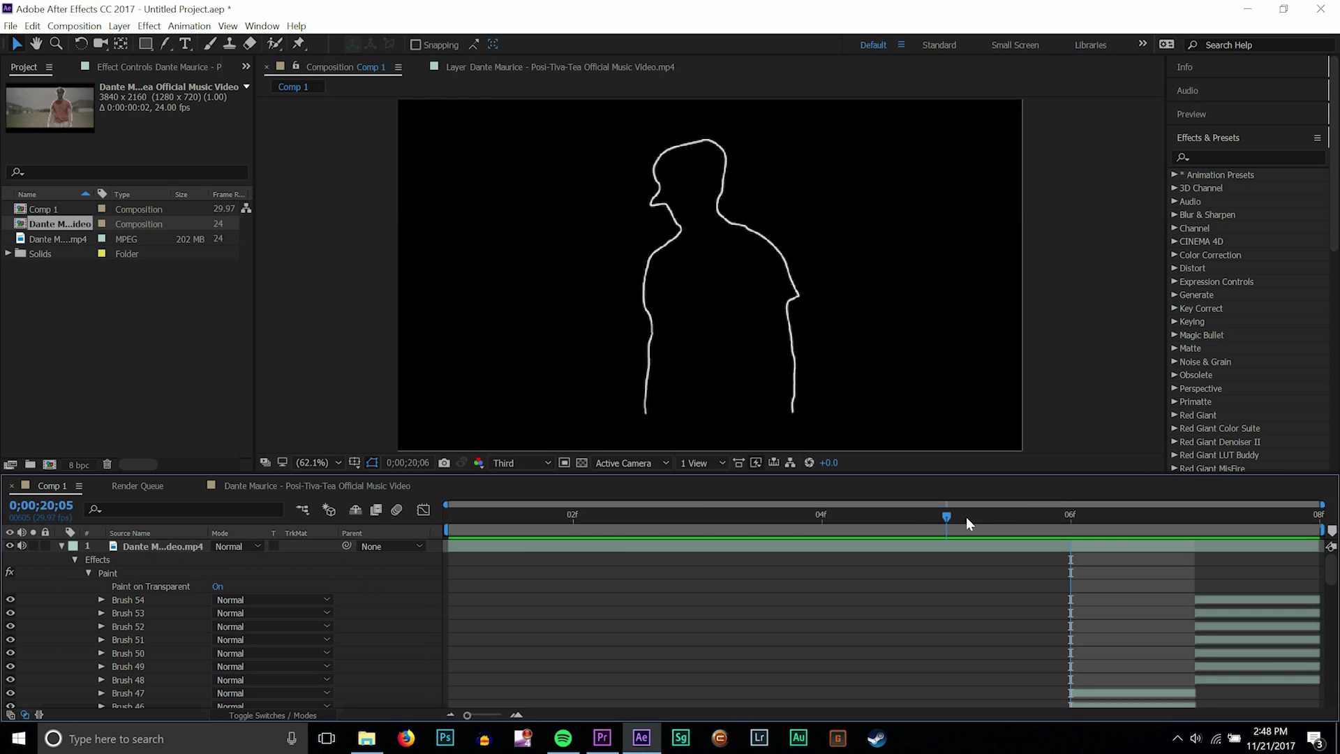
{"action": "left_click", "coordinate": [602, 738]}
Step: Build a sequence from Music Video Test.mov and move the outline clip up to track V2
{"action": "left_click", "coordinate": [64, 583]}
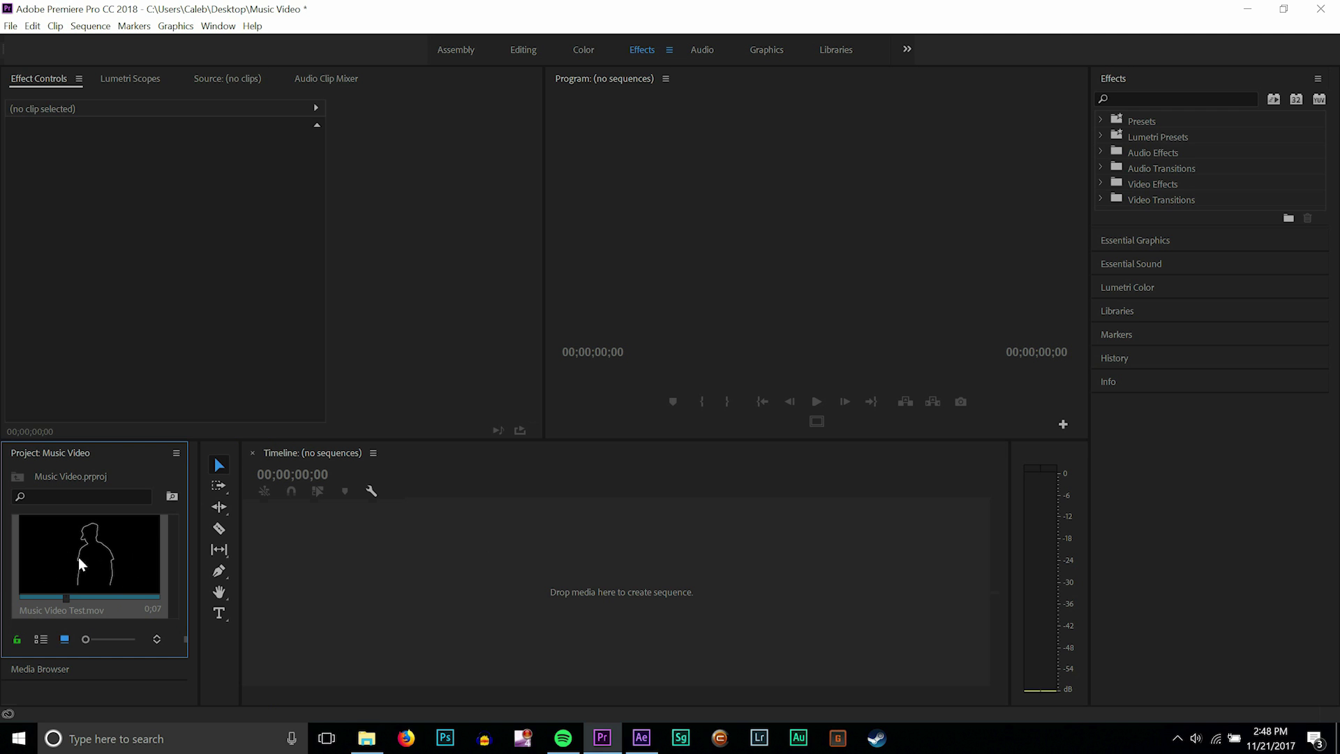
{"action": "left_click_drag", "start_coordinate": [81, 575], "coordinate": [530, 543]}
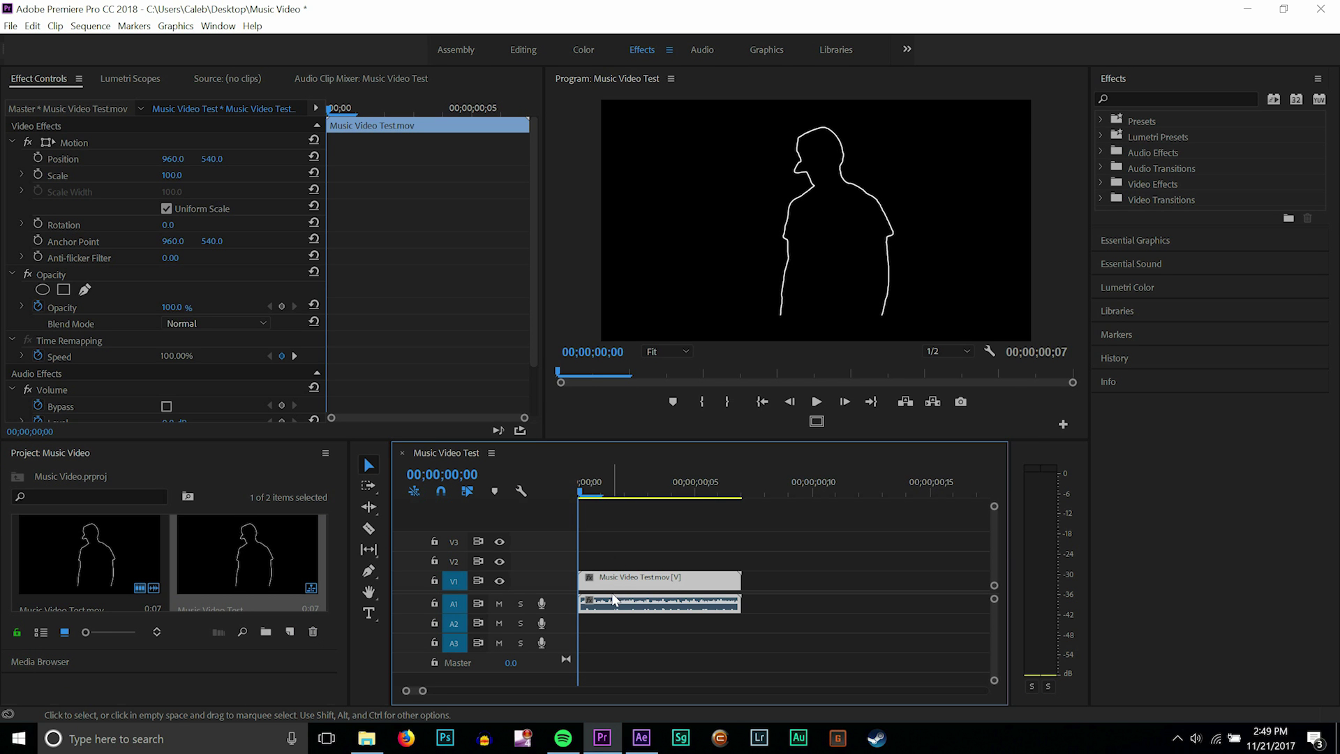
{"action": "left_click_drag", "start_coordinate": [598, 589], "coordinate": [604, 569]}
Step: Create a pure red (FF0000) Color Matte with the default video settings and name
{"action": "left_click", "coordinate": [290, 632]}
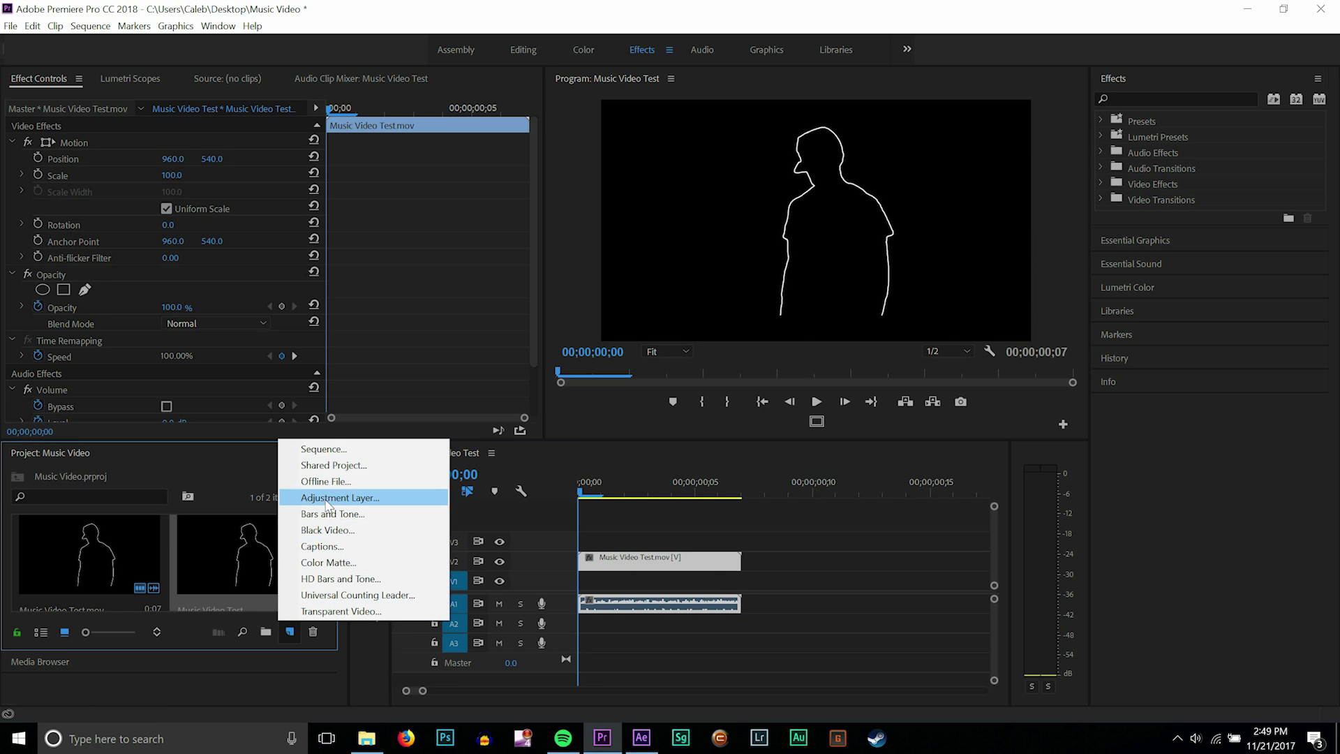
{"action": "left_click", "coordinate": [322, 568]}
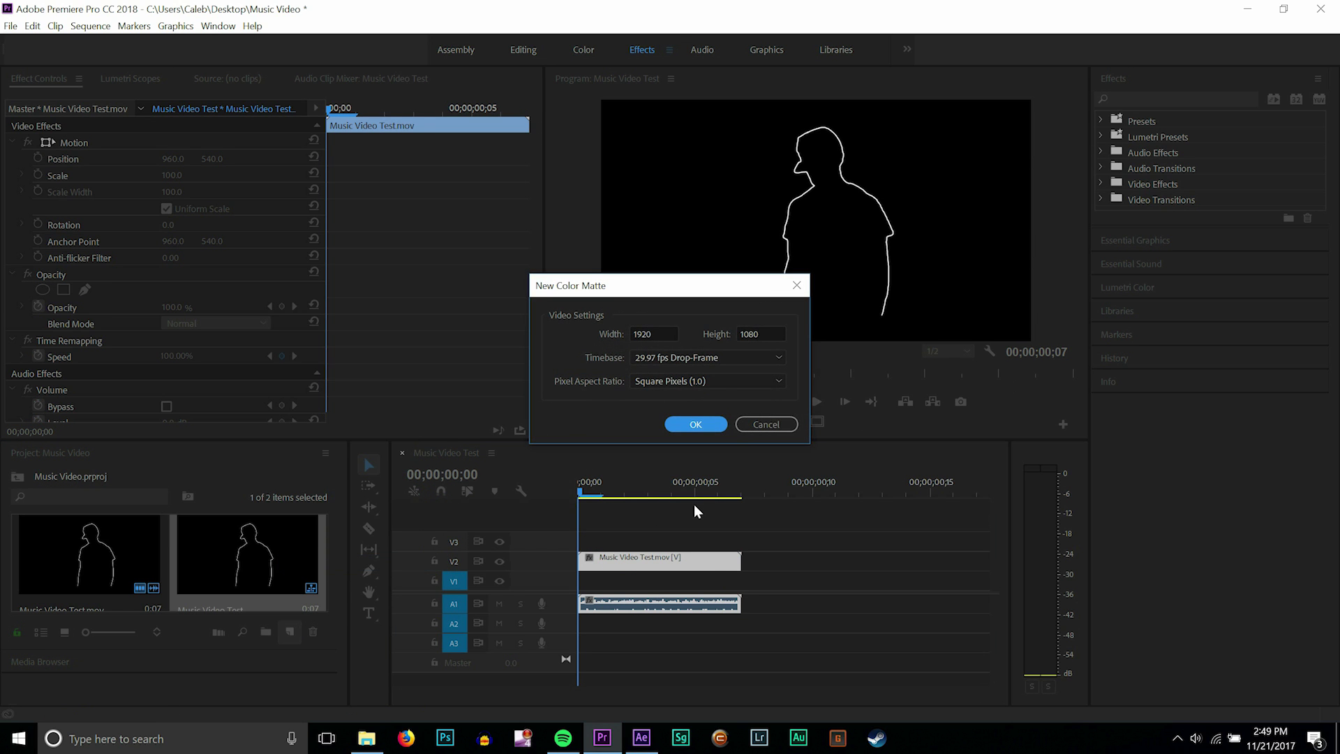
{"action": "left_click", "coordinate": [695, 424]}
{"action": "left_click_drag", "start_coordinate": [685, 428], "coordinate": [758, 530]}
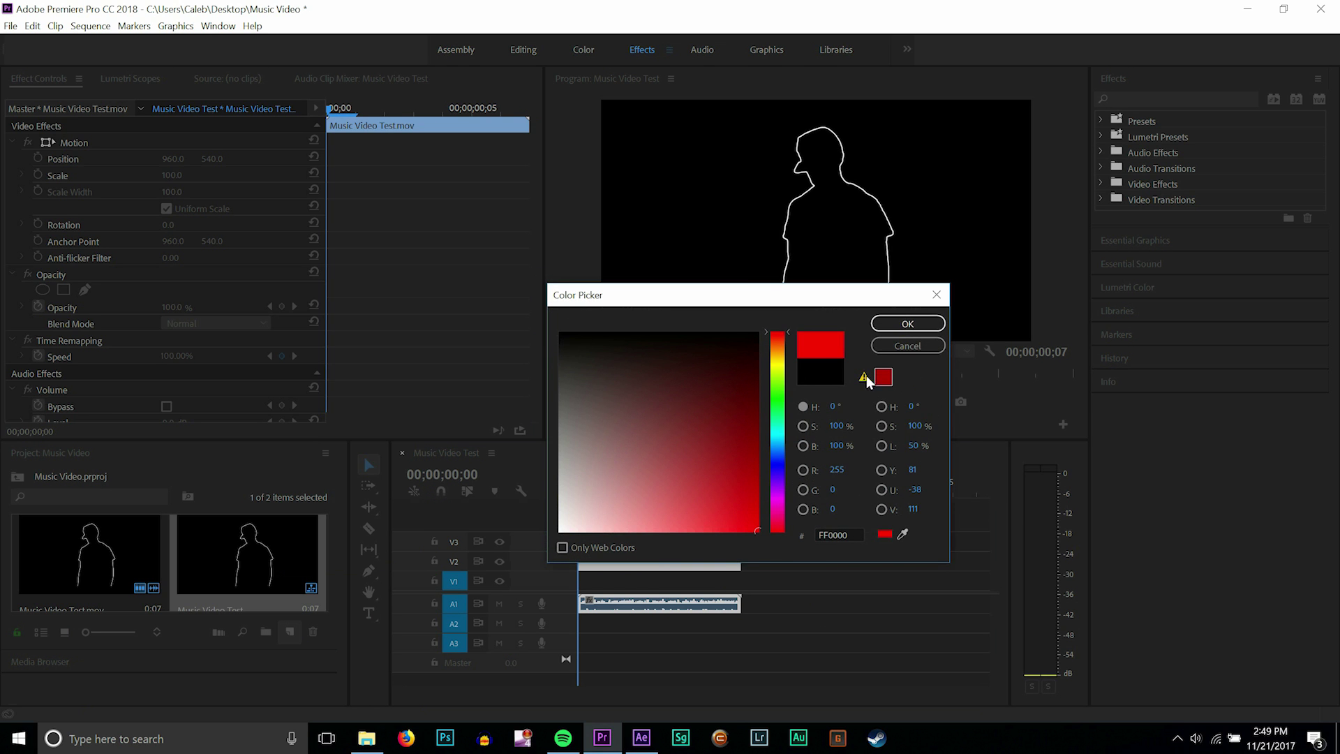
{"action": "left_click", "coordinate": [908, 324]}
{"action": "left_click", "coordinate": [634, 394]}
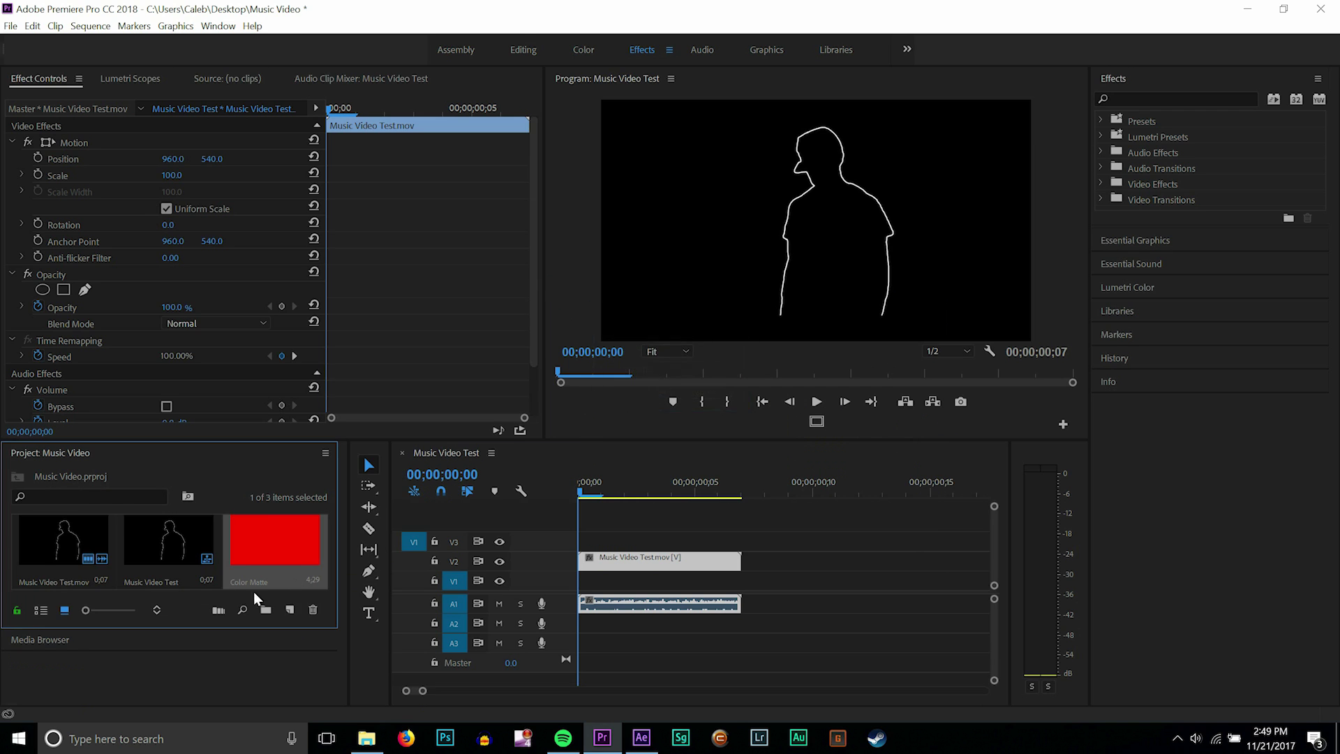
Step: Place the red matte on V1 beneath the outline and scrub frames to preview the overlay
{"action": "left_click_drag", "start_coordinate": [254, 544], "coordinate": [557, 593]}
{"action": "left_click", "coordinate": [625, 496]}
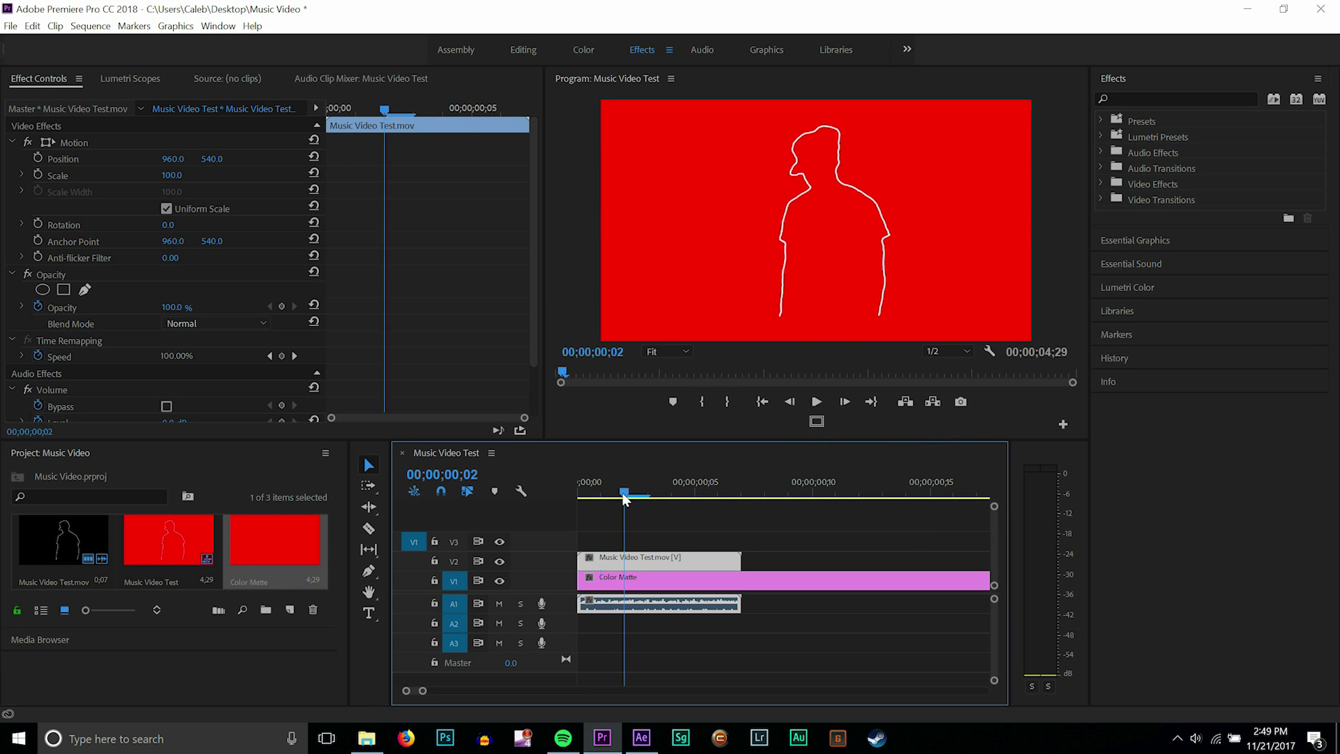
{"action": "mouse_move", "coordinate": [625, 497]}
{"action": "left_mouse_down"}
{"action": "mouse_move", "coordinate": [671, 500]}
{"action": "mouse_move", "coordinate": [487, 503]}
{"action": "mouse_move", "coordinate": [701, 497]}
{"action": "mouse_move", "coordinate": [537, 511]}
{"action": "mouse_move", "coordinate": [726, 514]}
{"action": "mouse_move", "coordinate": [605, 512]}
{"action": "mouse_move", "coordinate": [649, 502]}
{"action": "left_mouse_up"}
Step: In After Effects, show the transparency grid and play a preview of the transparent outline
{"action": "key", "text": "alt+Tab"}
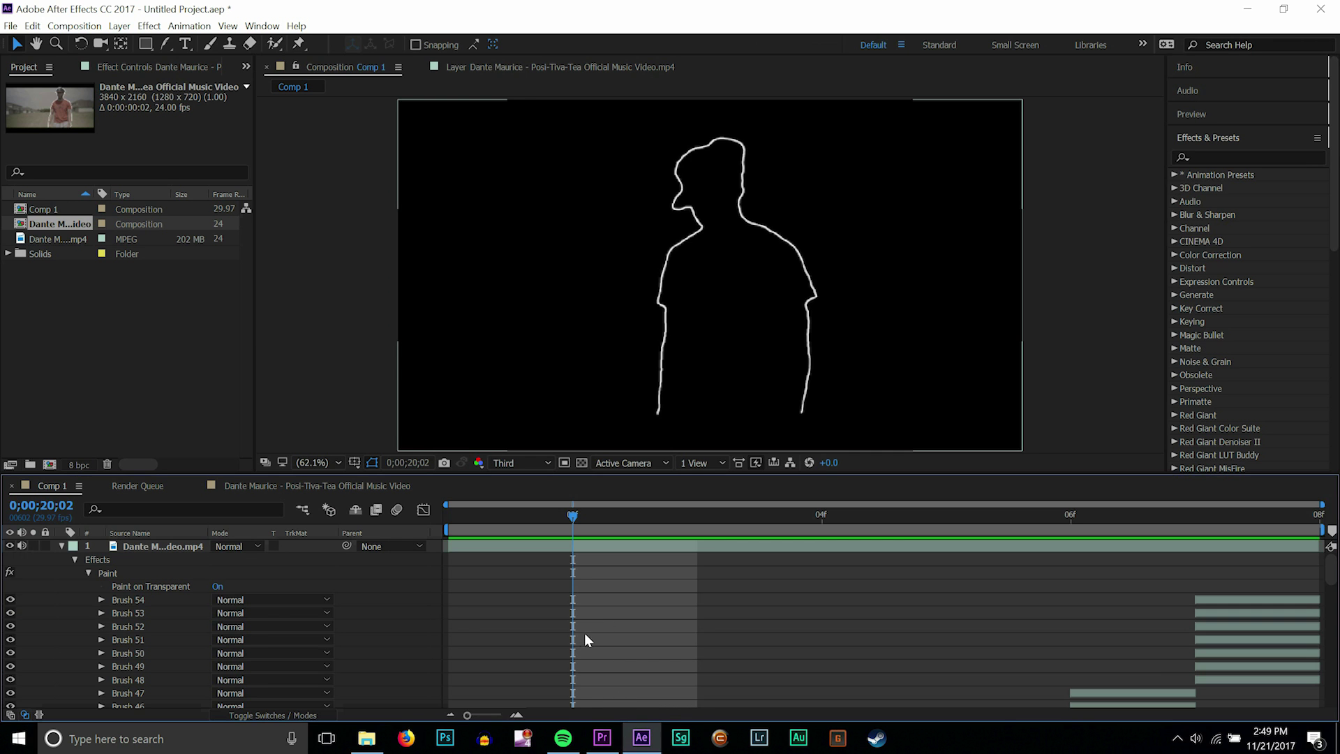
{"action": "left_click", "coordinate": [581, 462]}
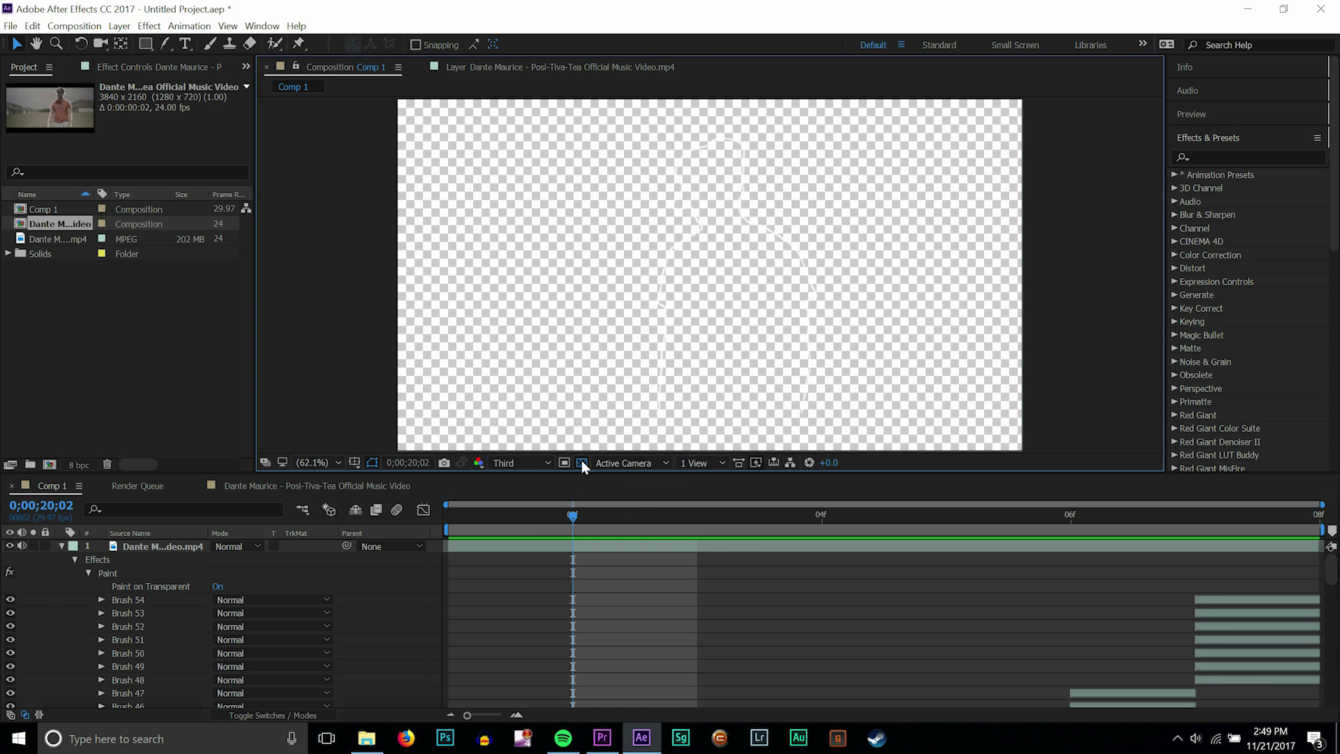
{"action": "key", "text": "space"}
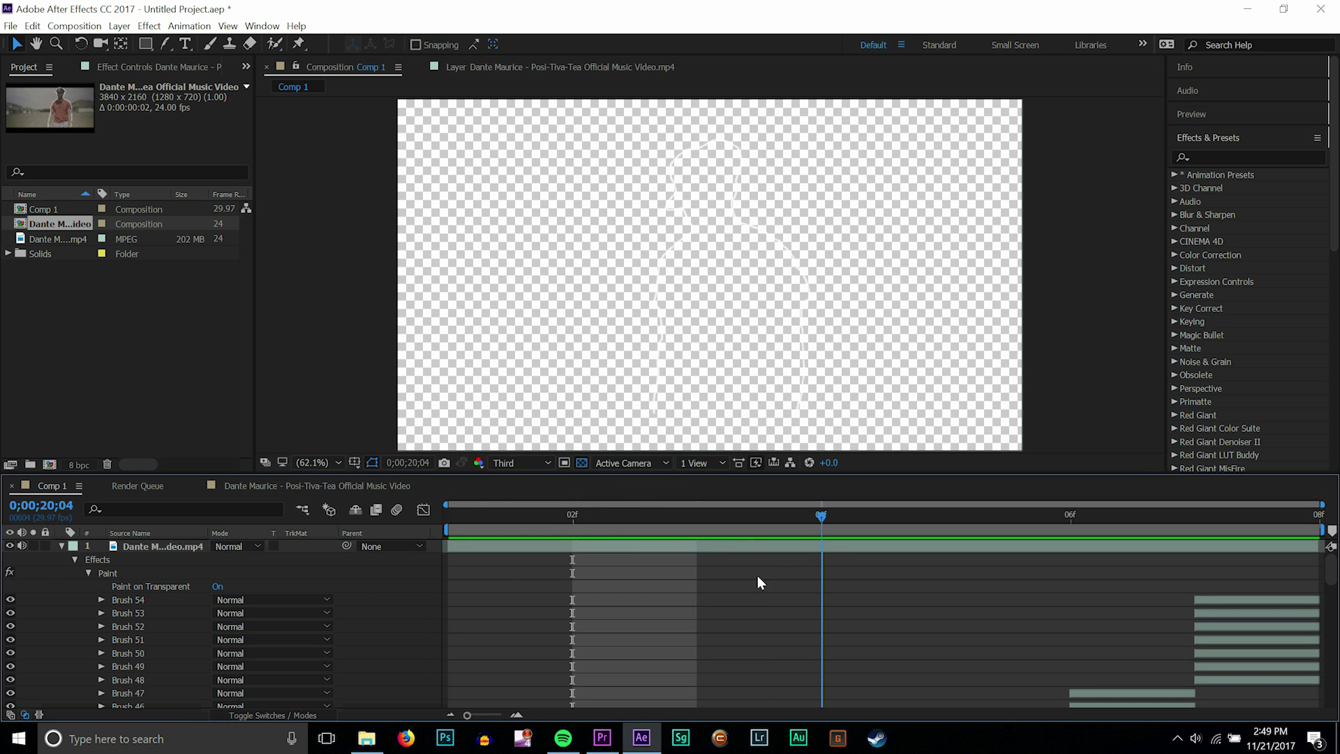
{"action": "left_click", "coordinate": [602, 738]}
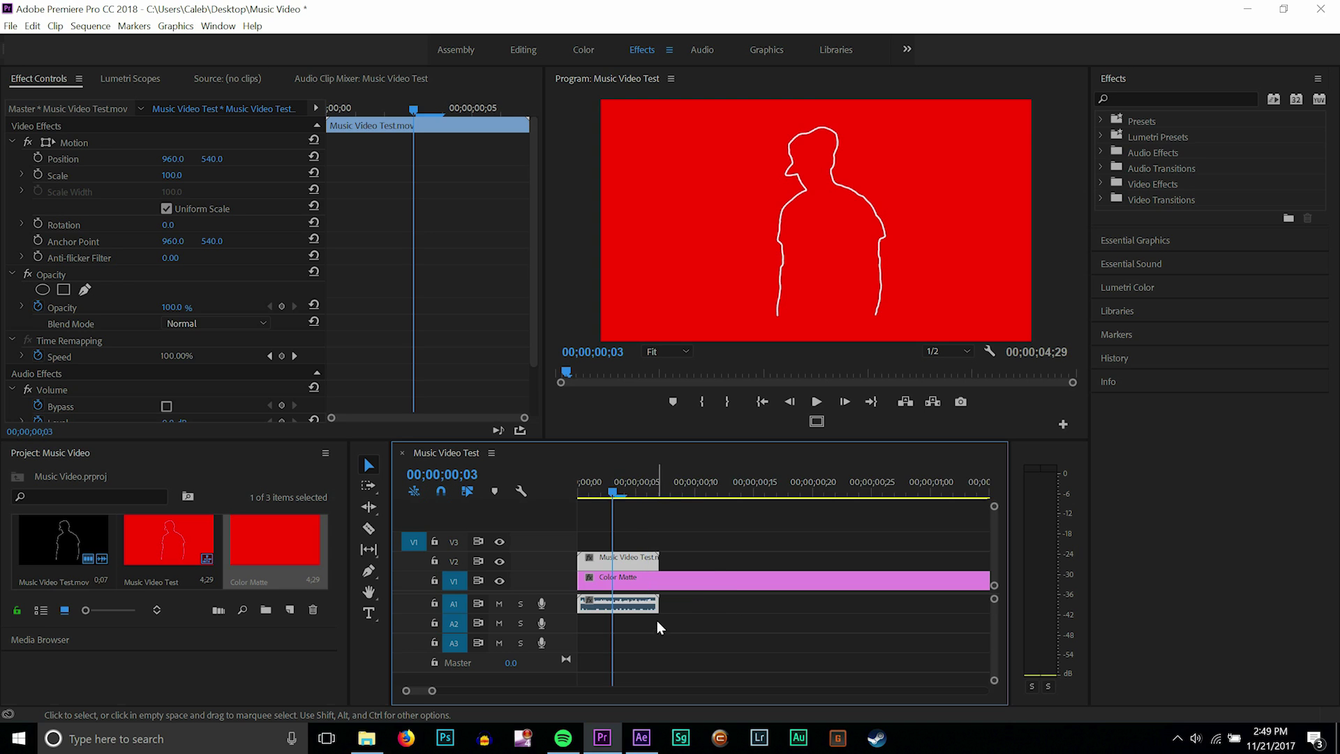
{"action": "left_click", "coordinate": [684, 635]}
{"action": "key", "text": "equal"}
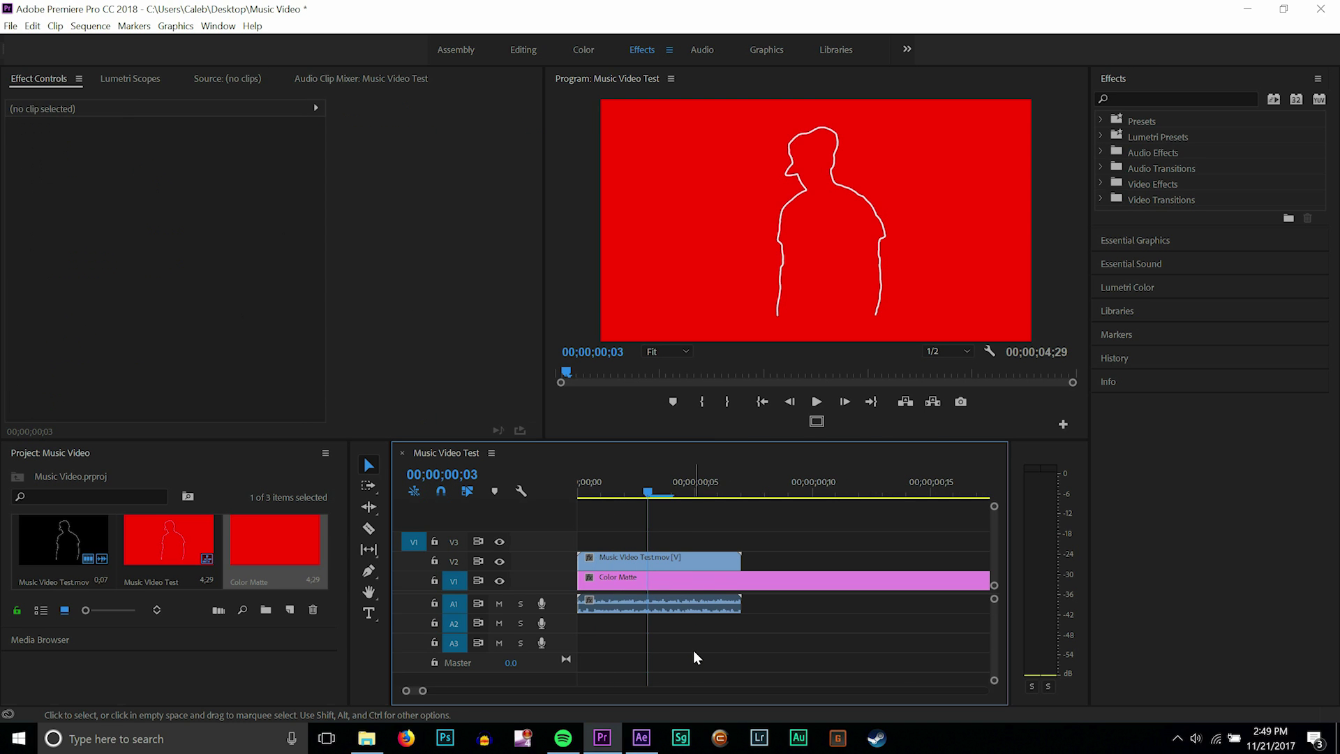
{"action": "left_click", "coordinate": [669, 607]}
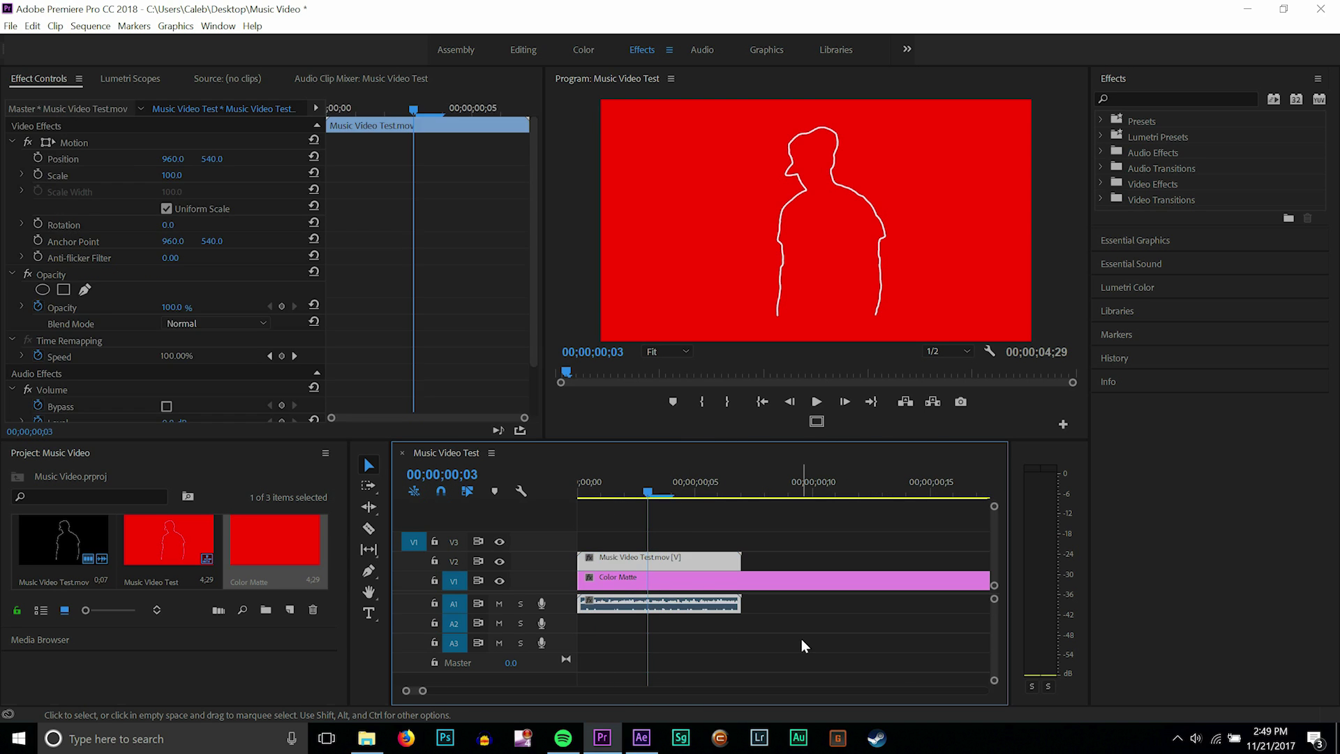
{"action": "left_click", "coordinate": [796, 641]}
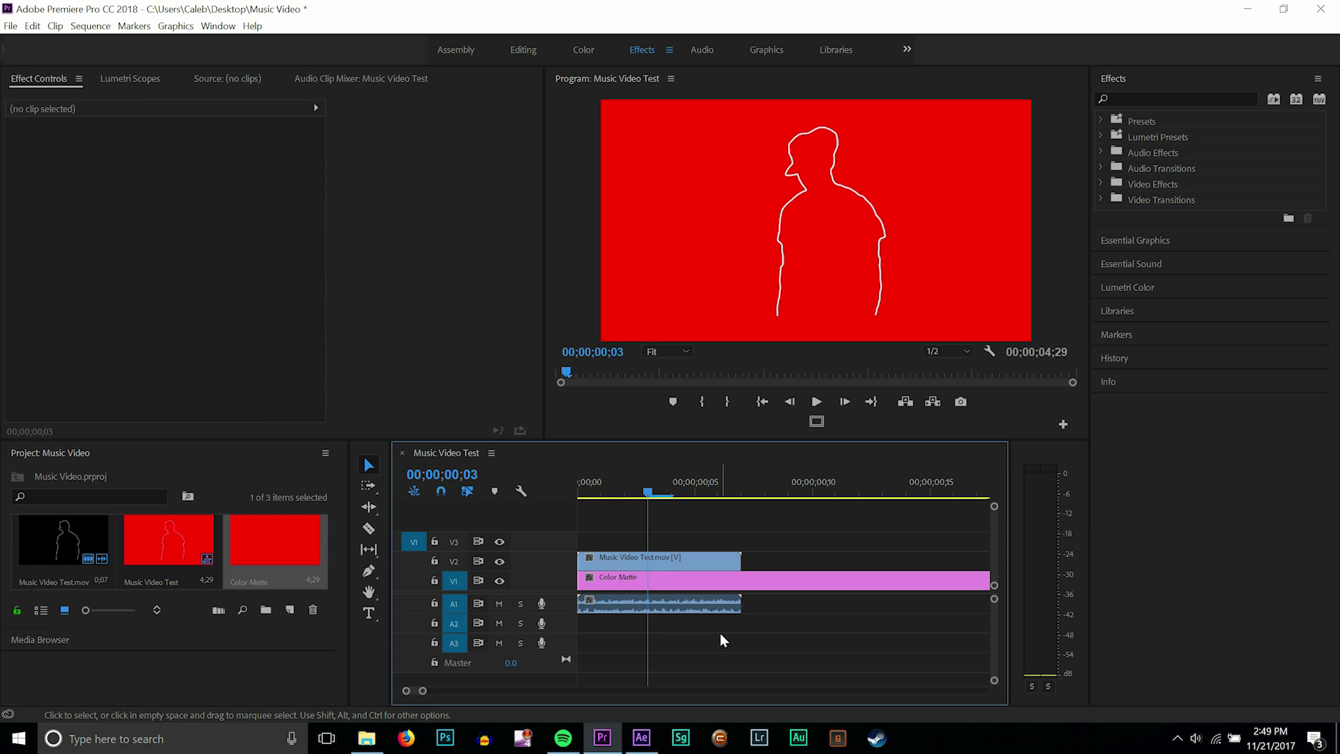